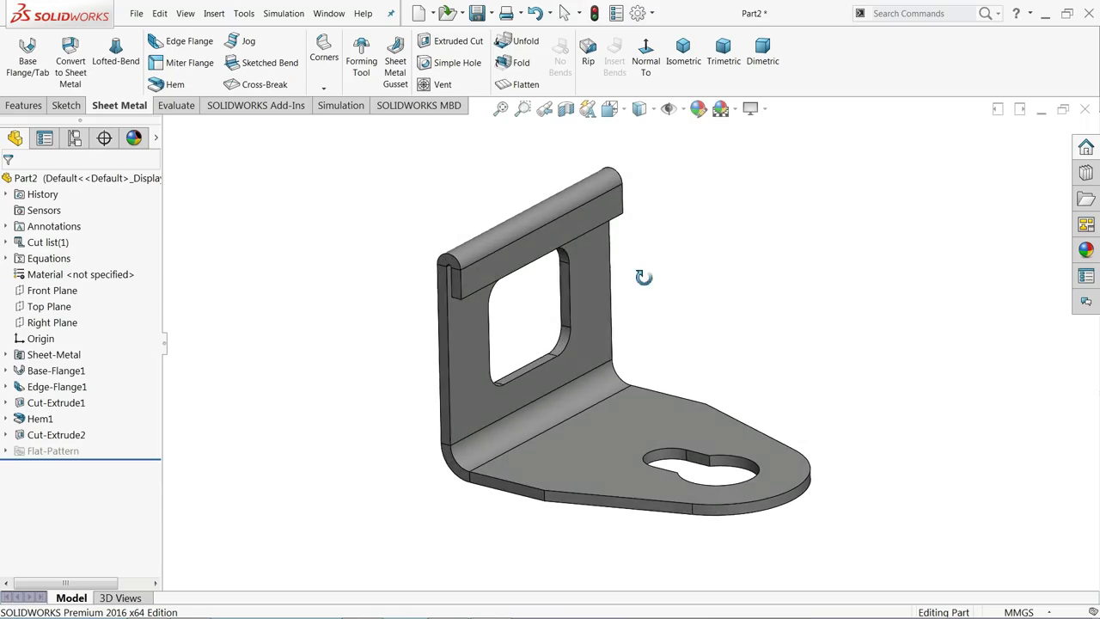
Flatten the finished bracket to inspect its flat pattern, then fold it back into the bent bracket.
left_click(531, 88)
middle_click_drag(572, 277, 558, 322)
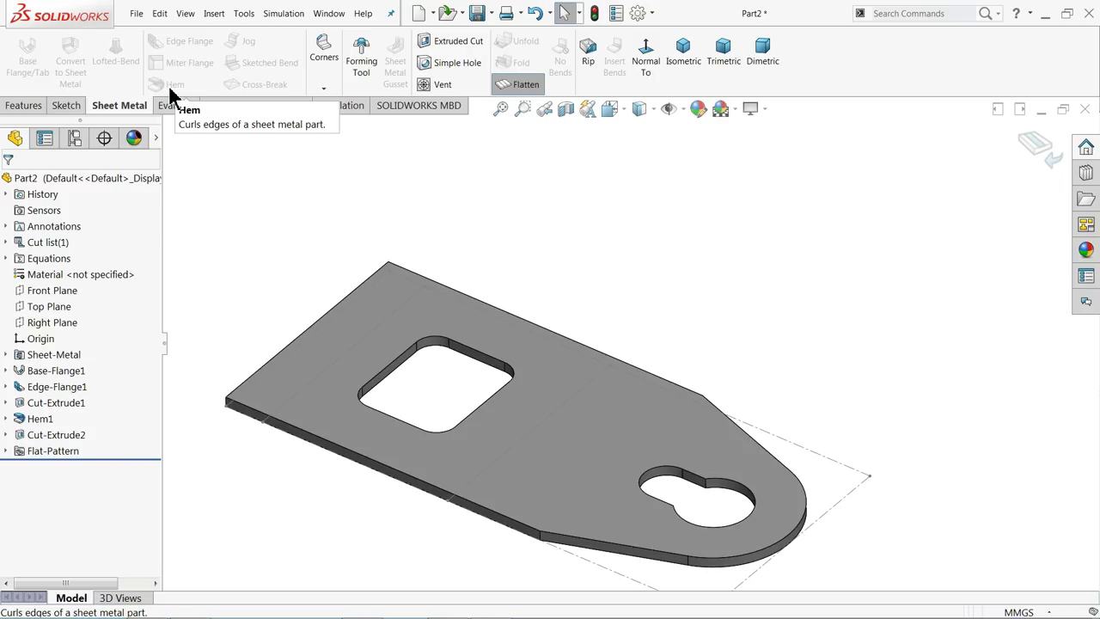
left_click(517, 84)
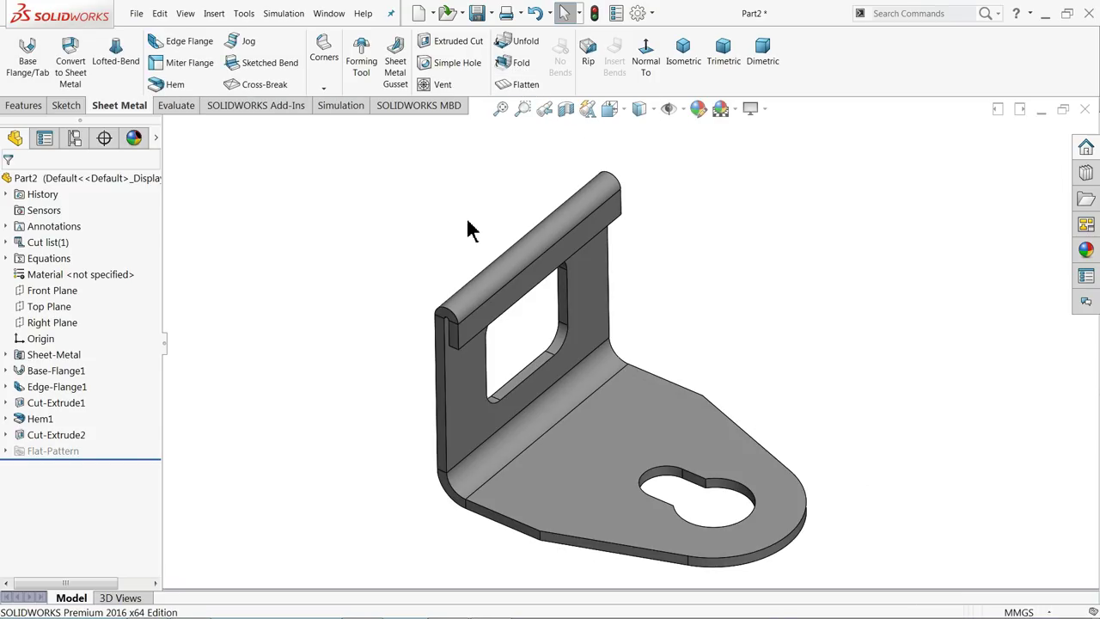
scroll(493, 349, "down", 2)
scroll(504, 306, "up", 4)
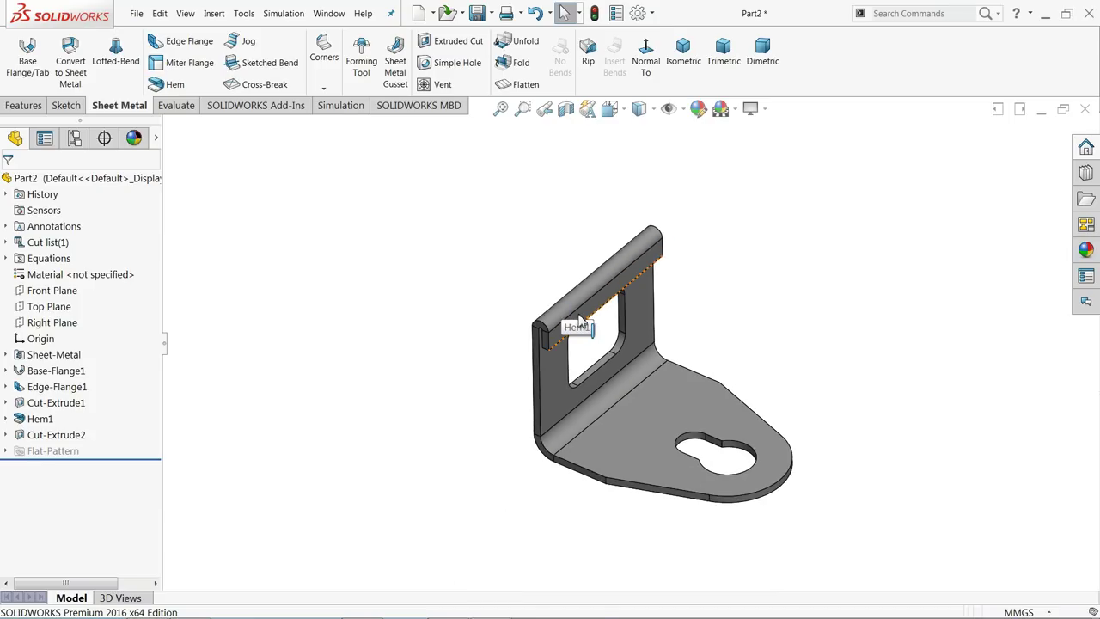
scroll(734, 405, "down", 1)
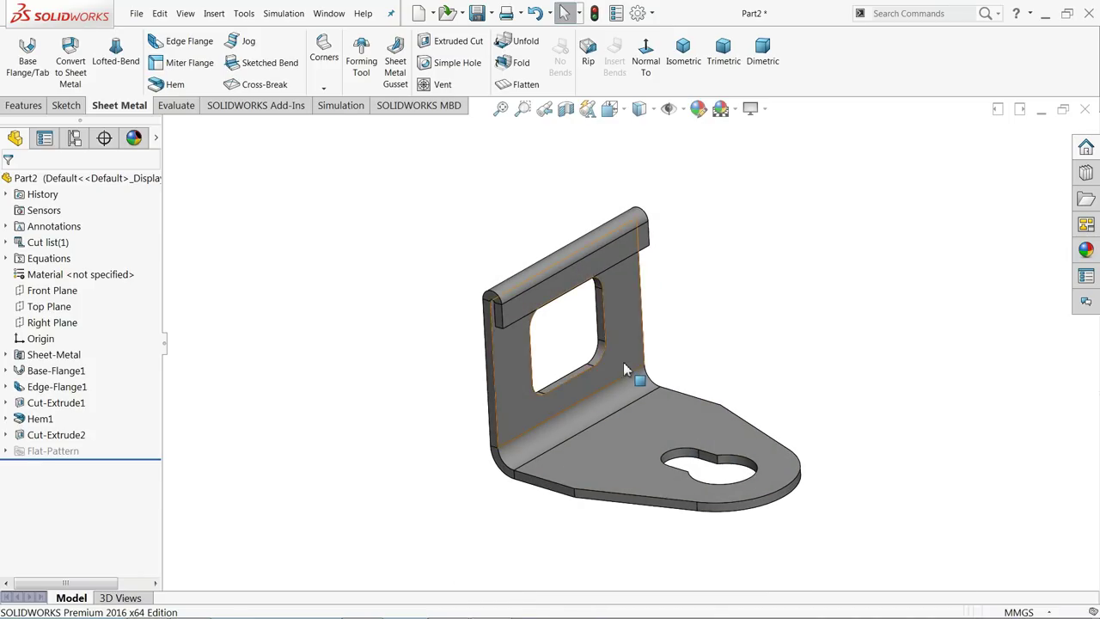
scroll(708, 444, "down", 3)
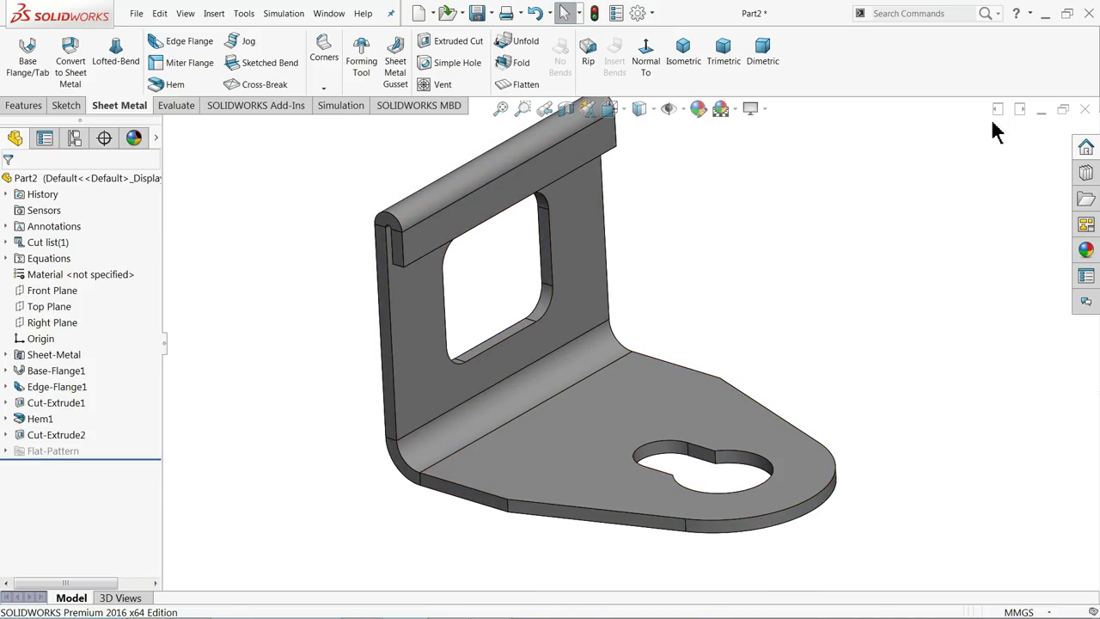
View the whole bracket drawing in Photo Viewer, then switch back to SOLIDWORKS.
left_click(1047, 16)
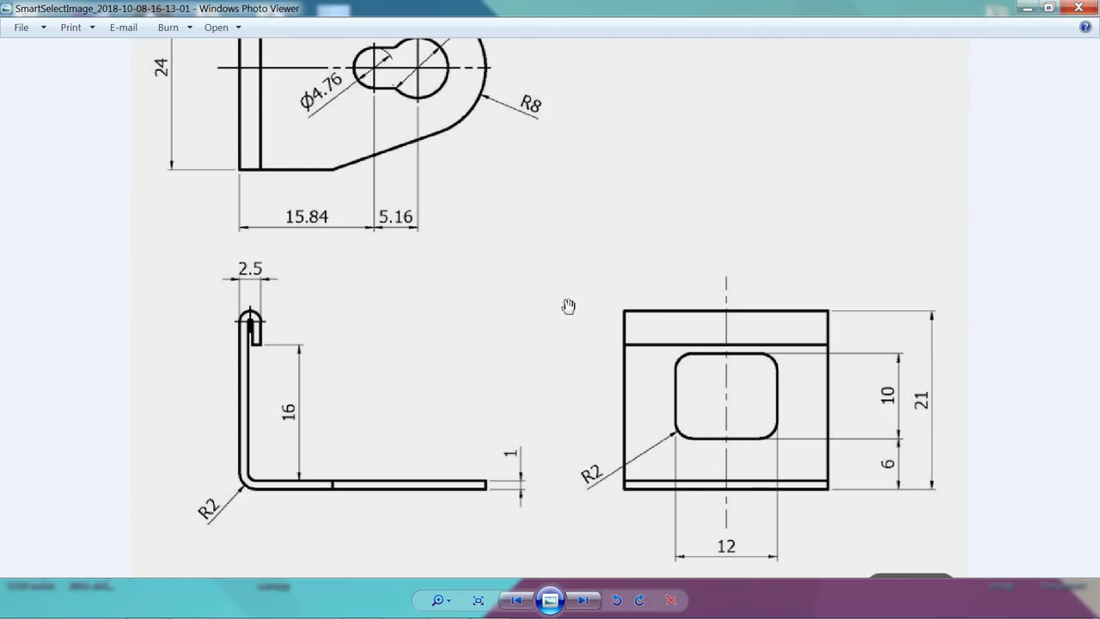
scroll(543, 322, "down", 3)
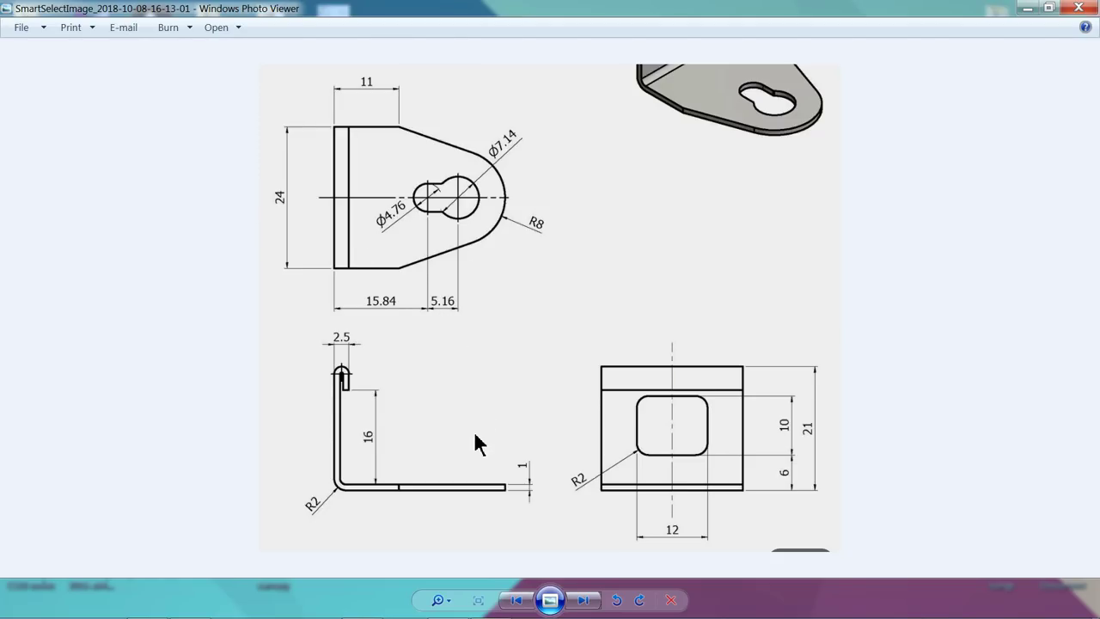
key("alt+Tab")
Create a new Part document and give it the Plain White scene.
left_click(135, 23)
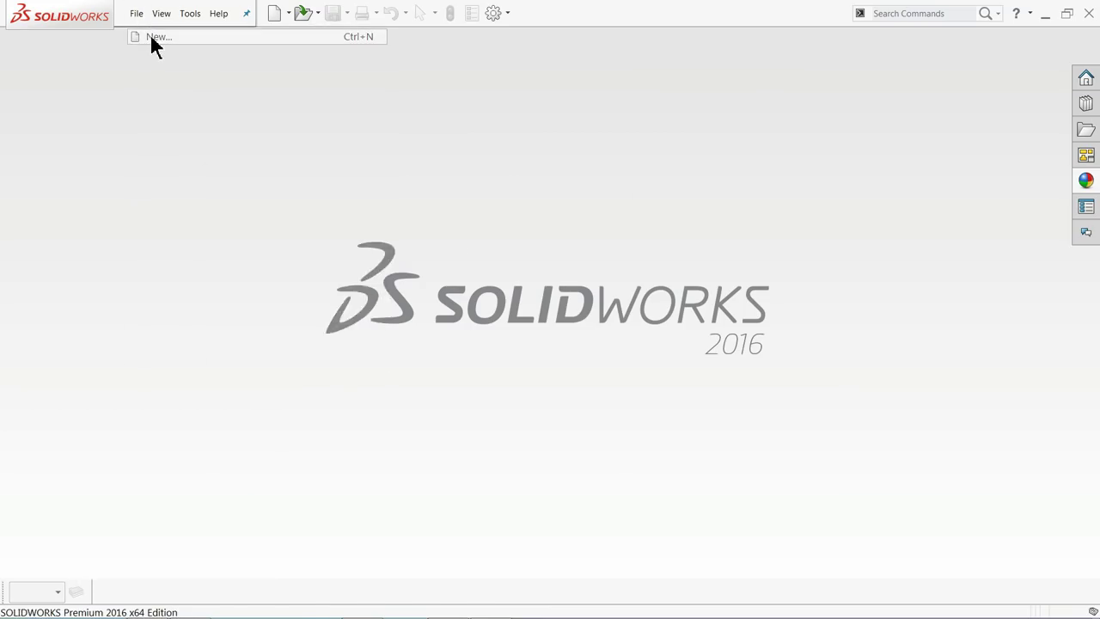
left_click(148, 36)
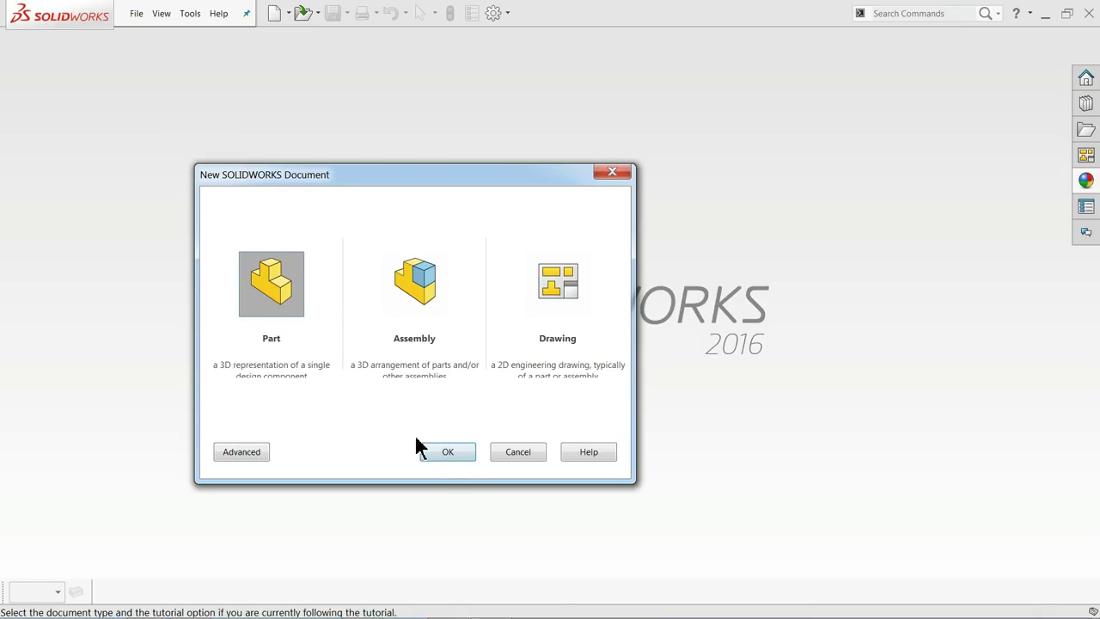
left_click(445, 452)
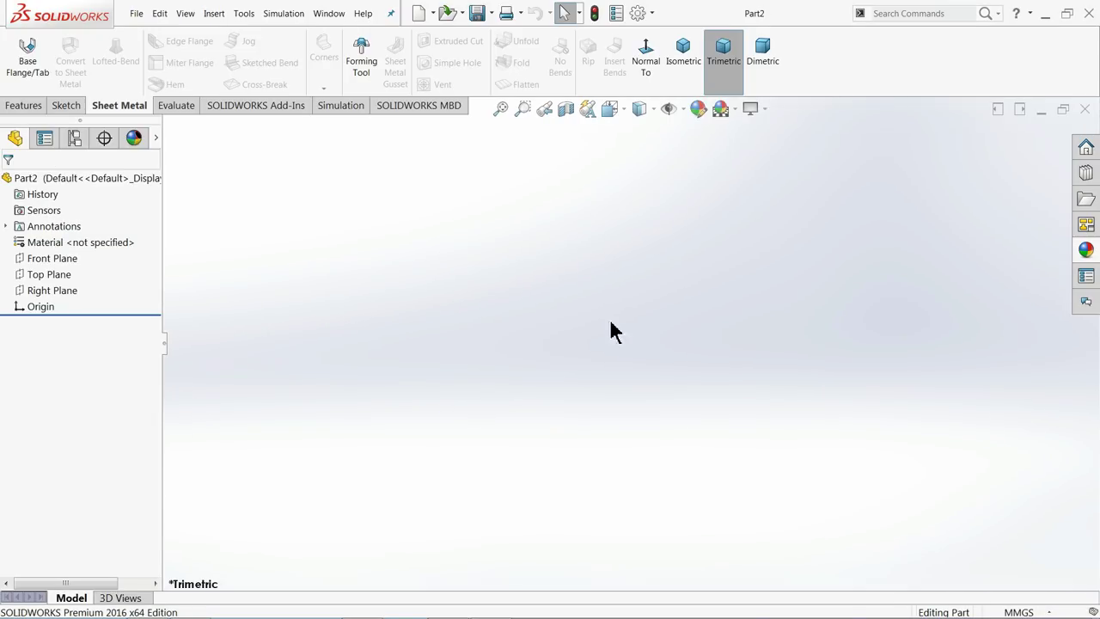
left_click(735, 110)
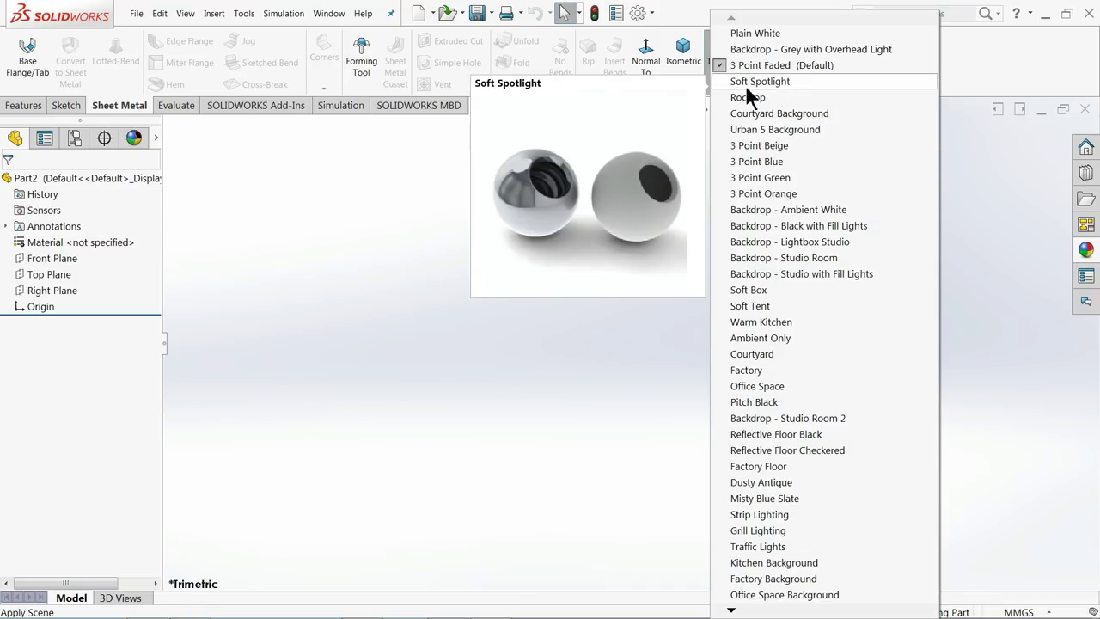
left_click(744, 34)
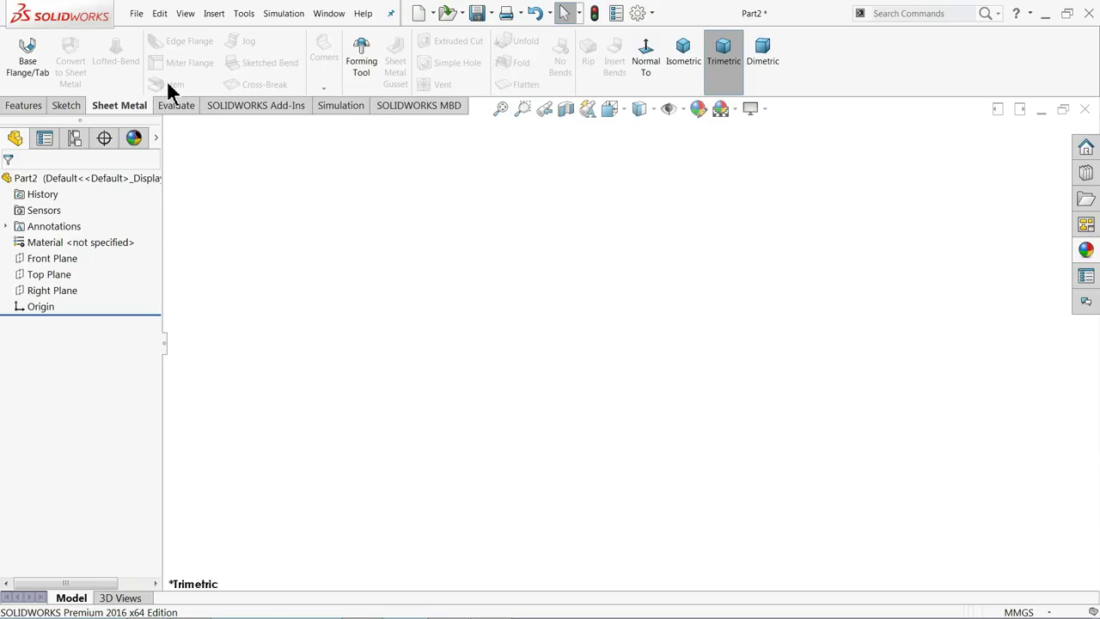
Minimize SOLIDWORKS to show the drawing with its 24 height, R8 end and Ø7.14/Ø4.76 keyhole.
left_click(1045, 17)
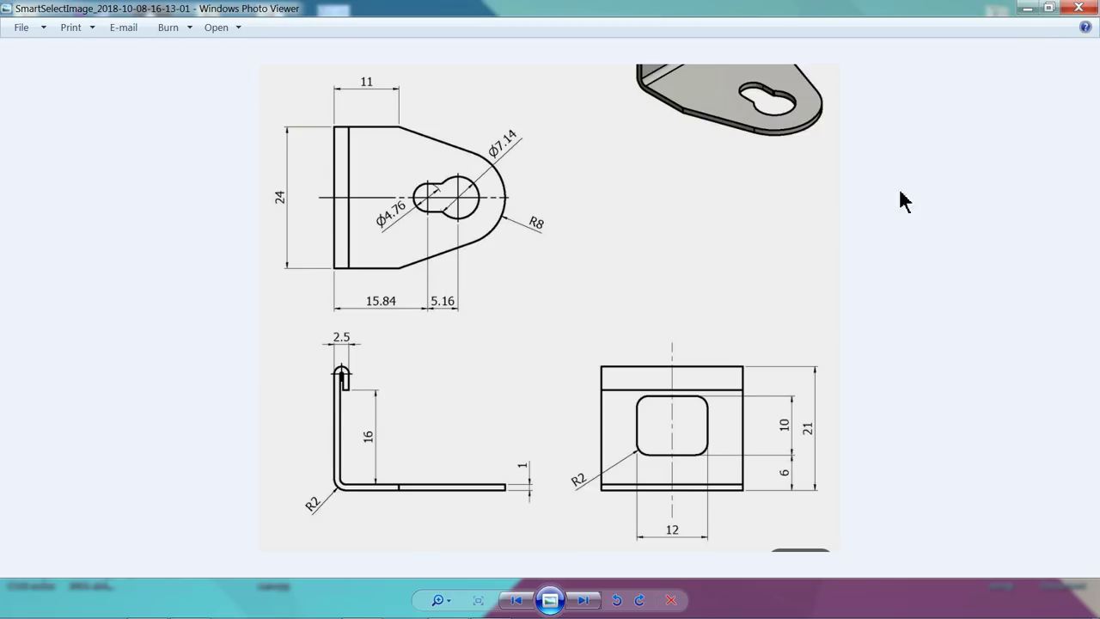
Return to the SOLIDWORKS part and start a sketch on the Top Plane.
left_click(444, 574)
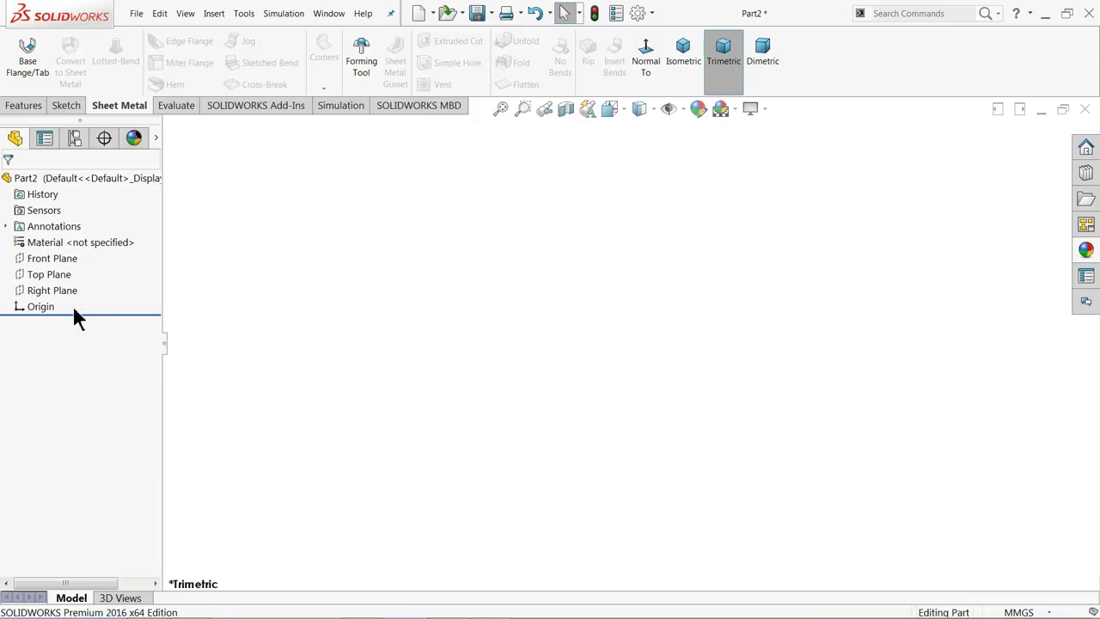
left_click(58, 276)
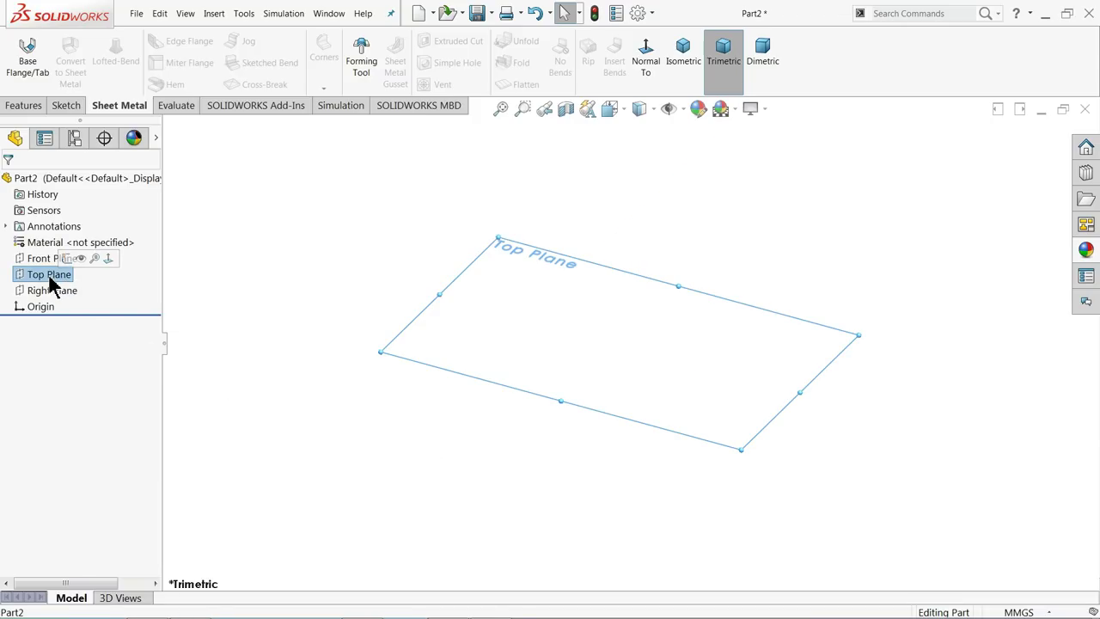
left_click(70, 260)
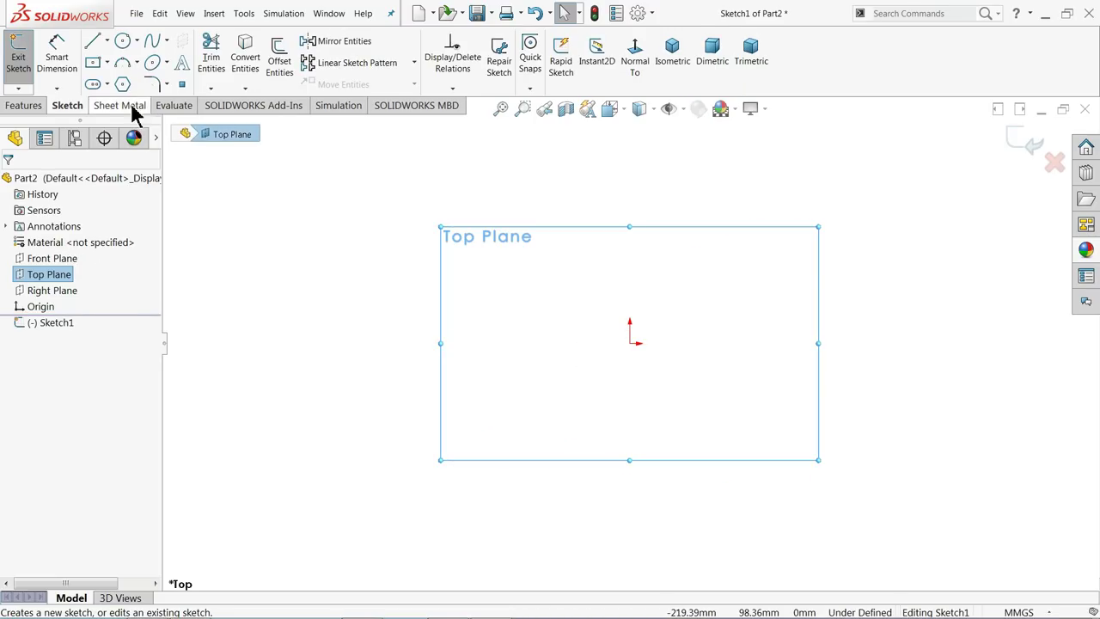
Draw the closed outline from the origin: vertical and slanted lines with a tangent arc end.
left_click(95, 43)
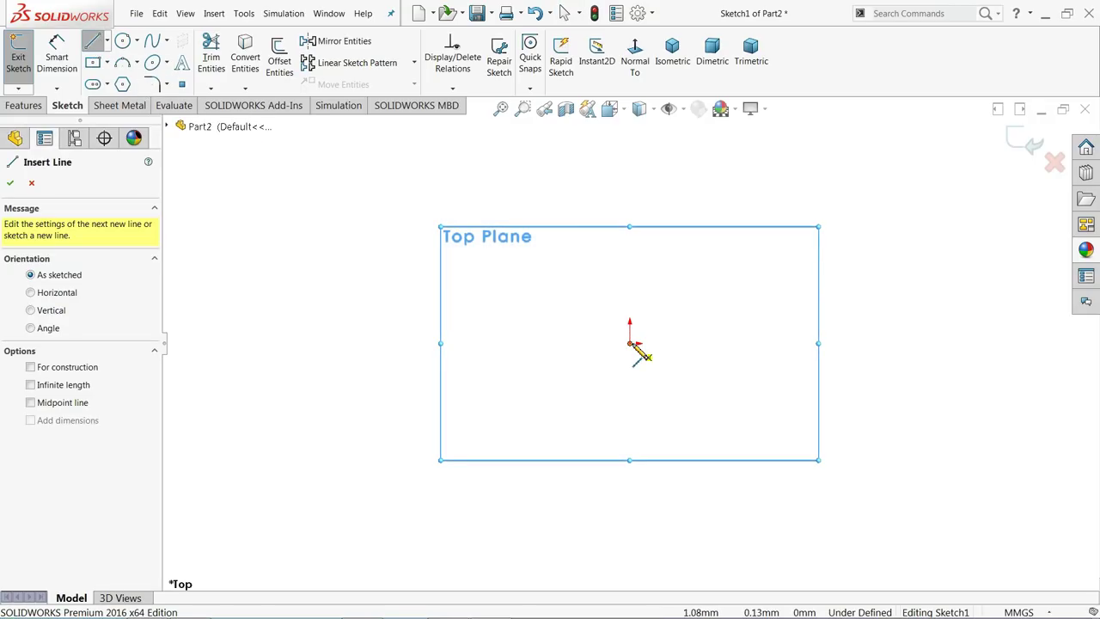
left_click_drag(632, 344, 651, 197)
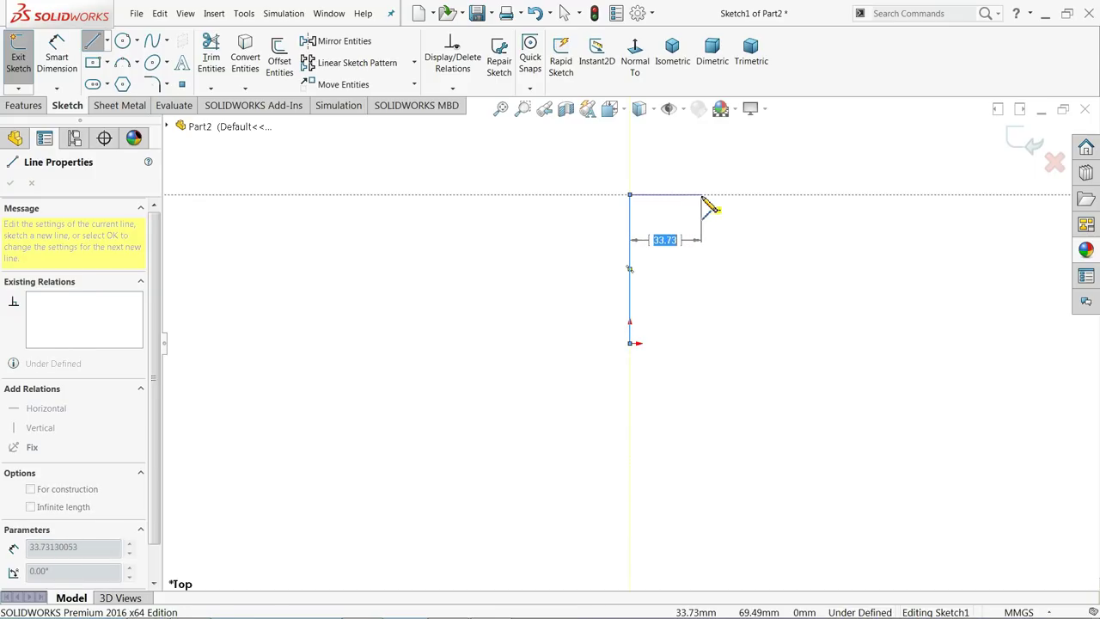
left_click(825, 231)
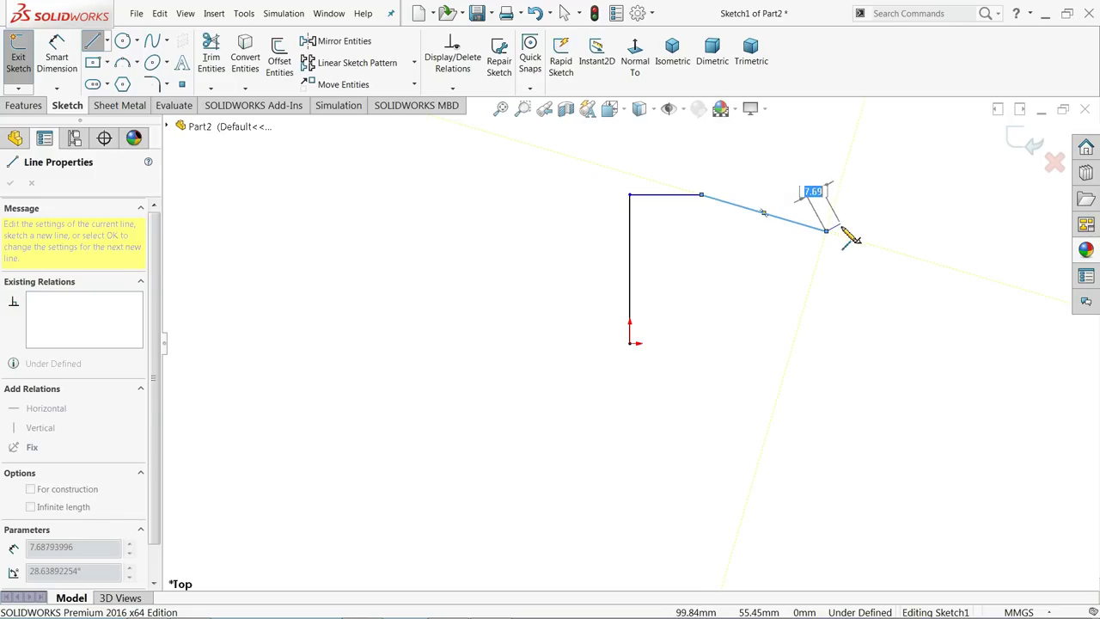
double_click(827, 232)
left_click(828, 232)
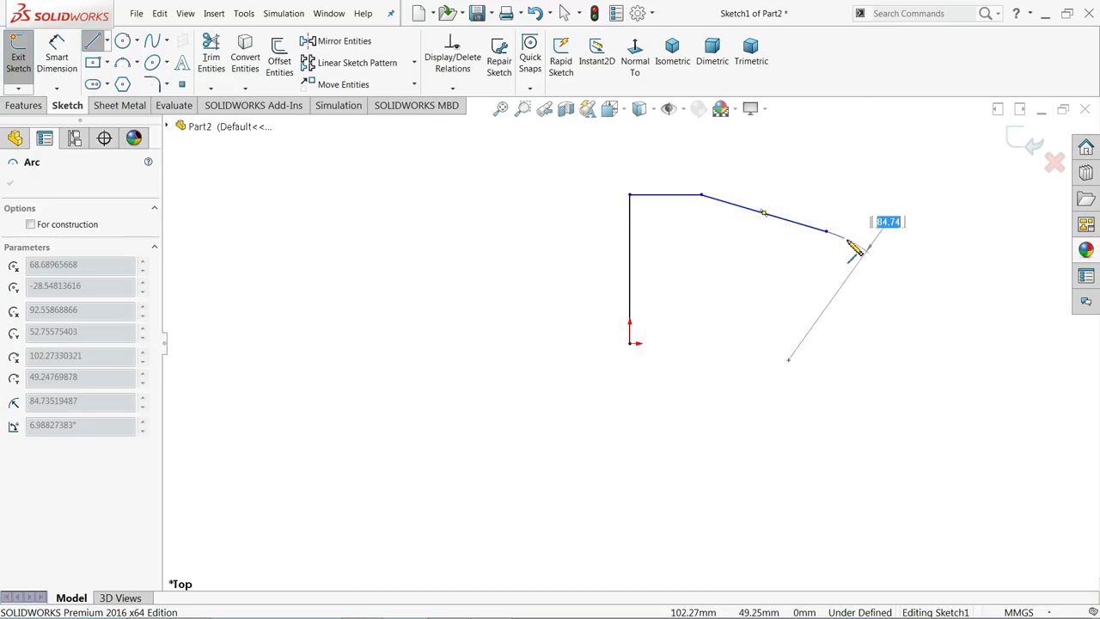
left_click(832, 299)
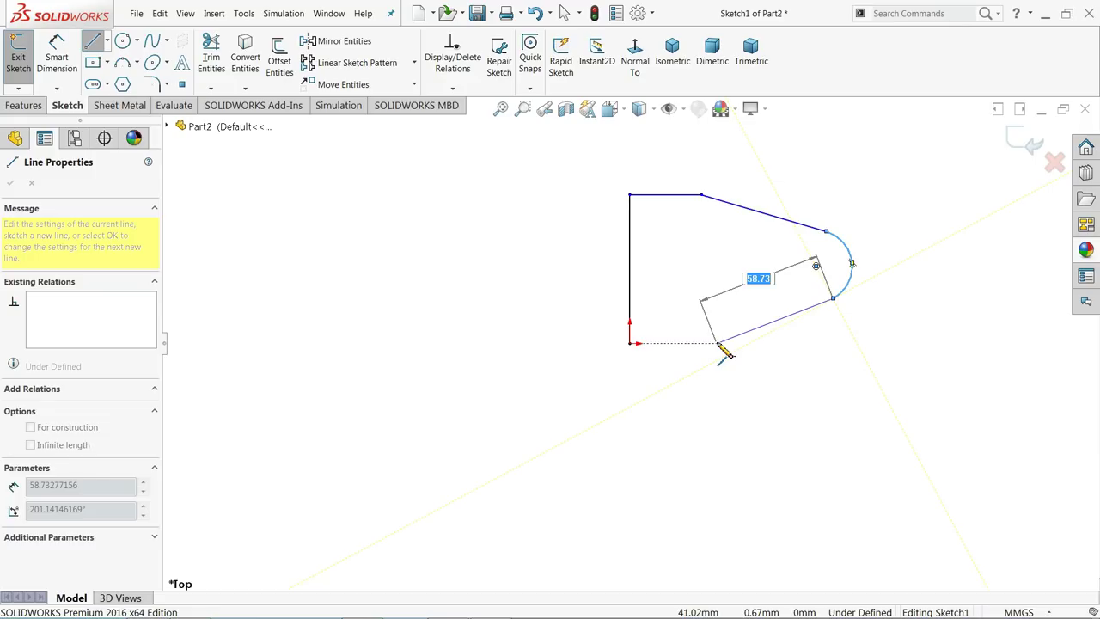
left_click(711, 334)
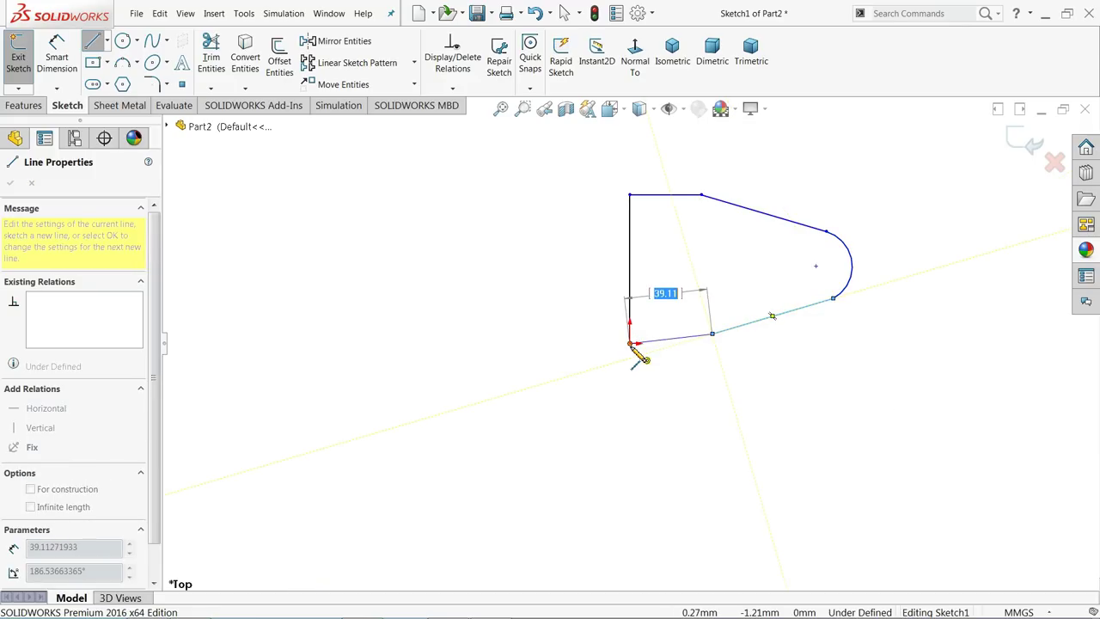
left_click(632, 344)
Make the bottom edge horizontal and the top and bottom edges equal in length.
right_click(527, 295)
left_click(544, 297)
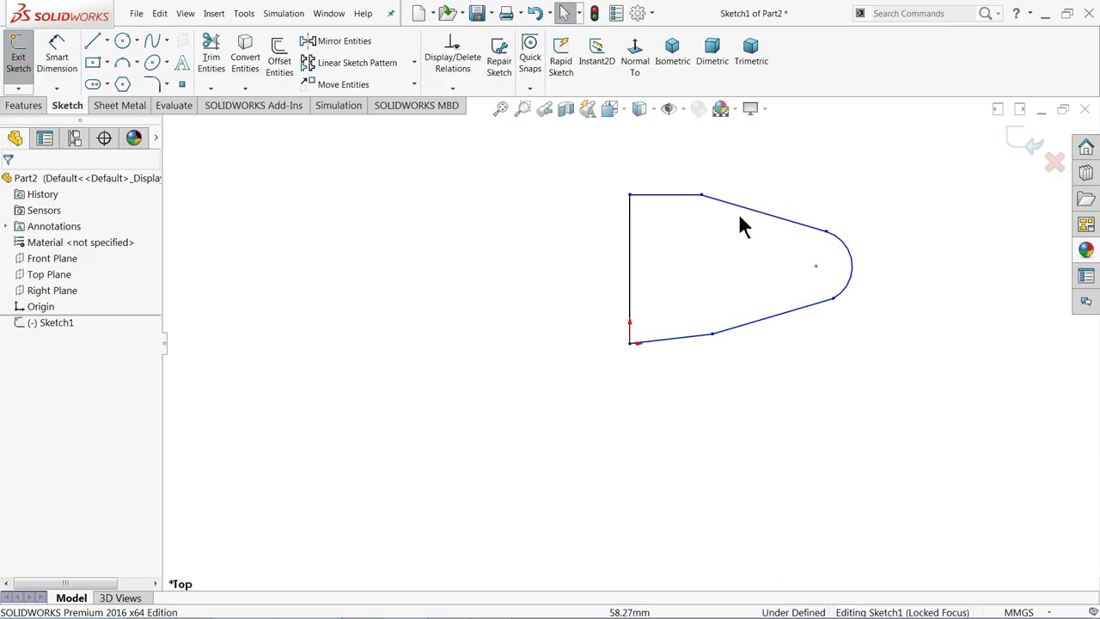
scroll(743, 225, "down", 4)
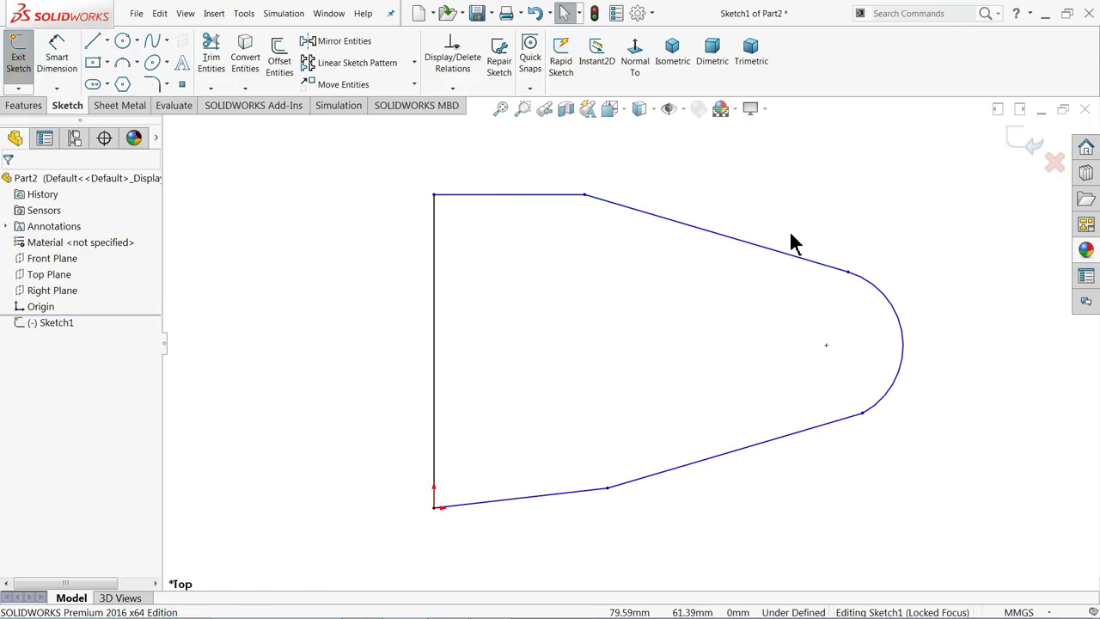
left_click(529, 505)
left_click(562, 456)
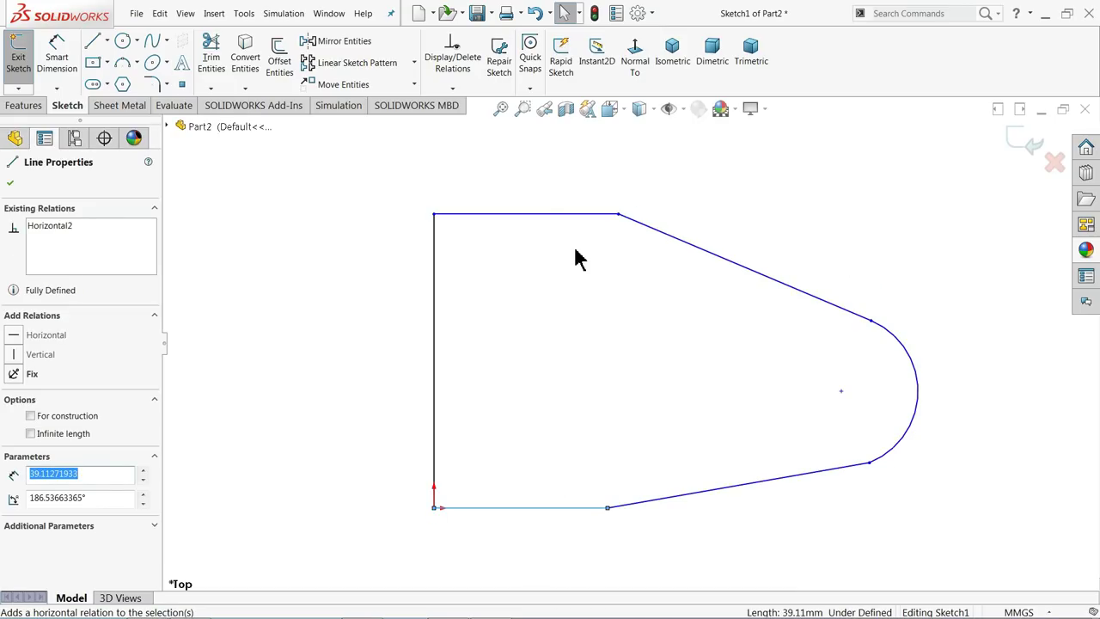
left_click_drag(560, 173, 516, 554)
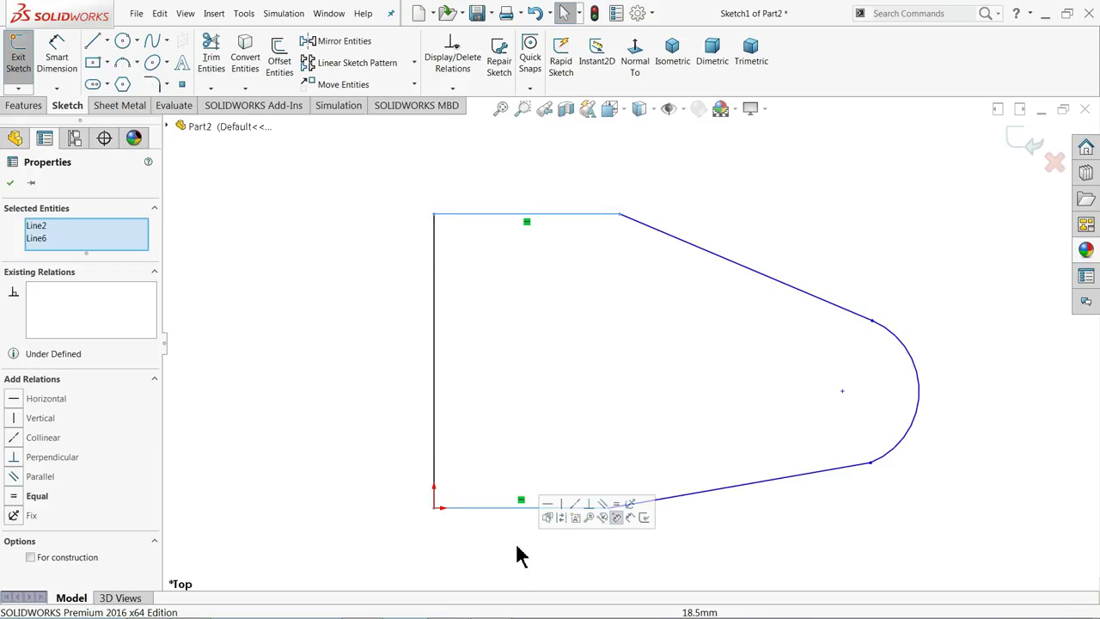
left_click(37, 497)
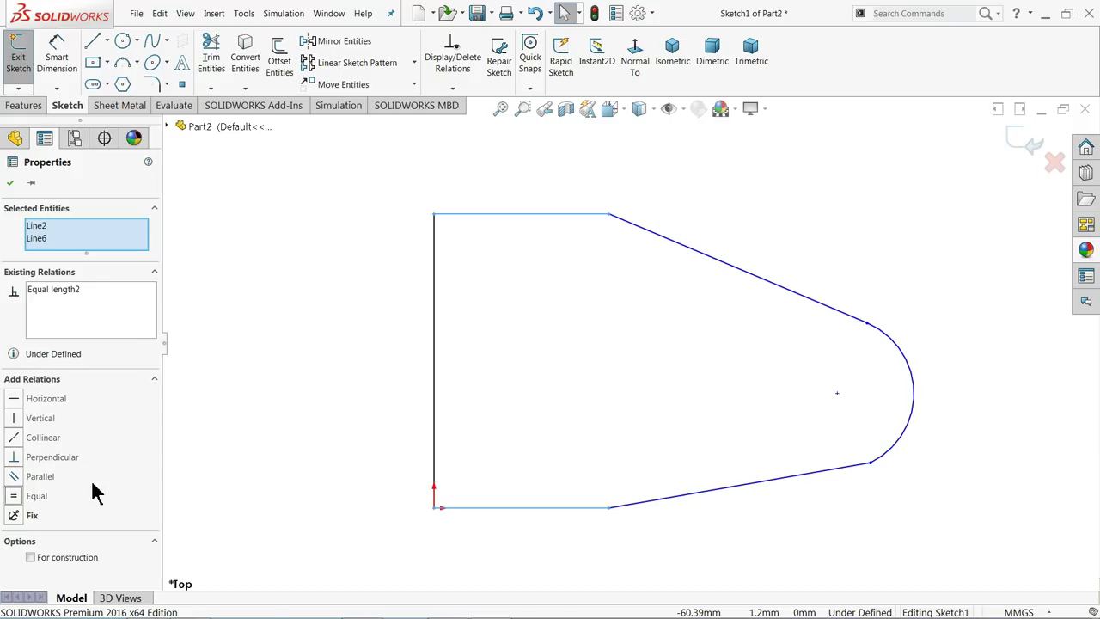
left_click(335, 341)
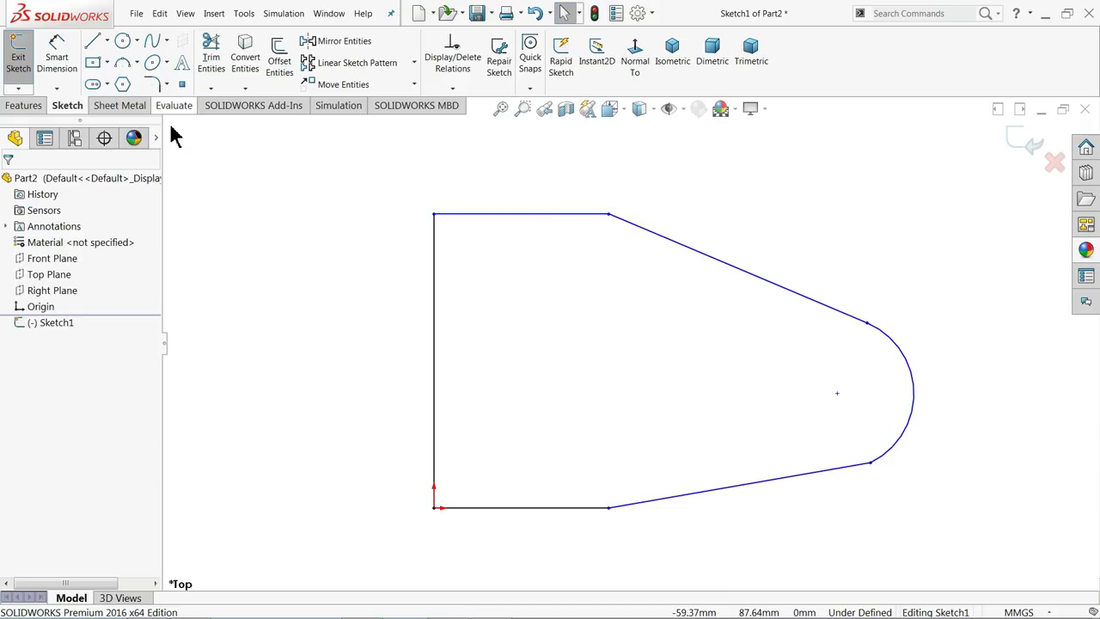
Draw a construction centreline from the left edge to the arc centre and make it horizontal.
left_click(110, 50)
left_click(102, 74)
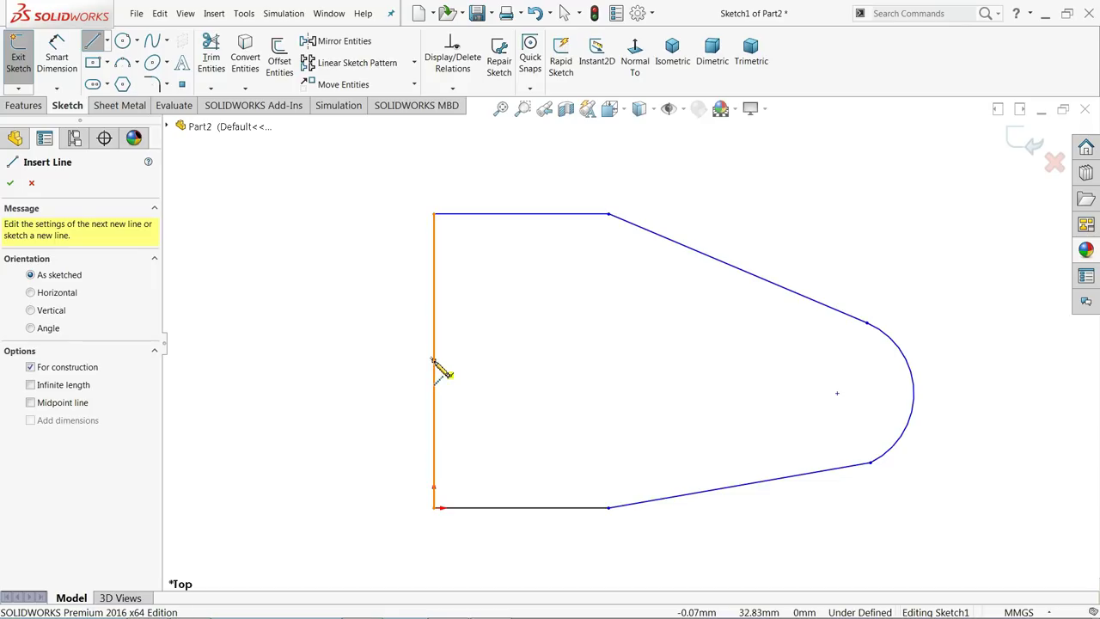
left_click(434, 361)
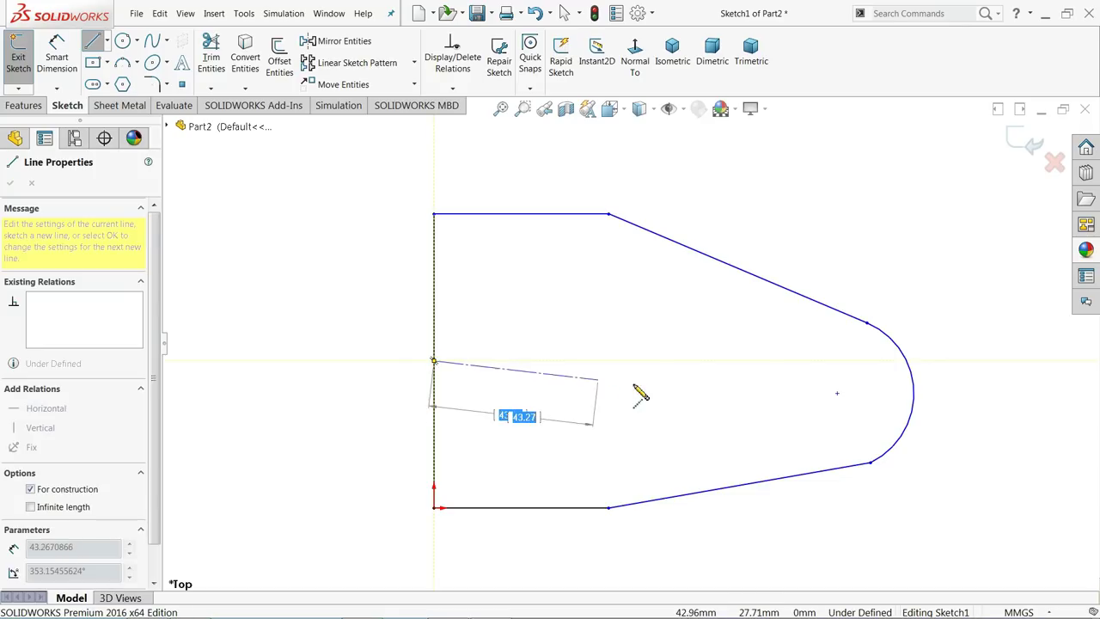
left_click(838, 394)
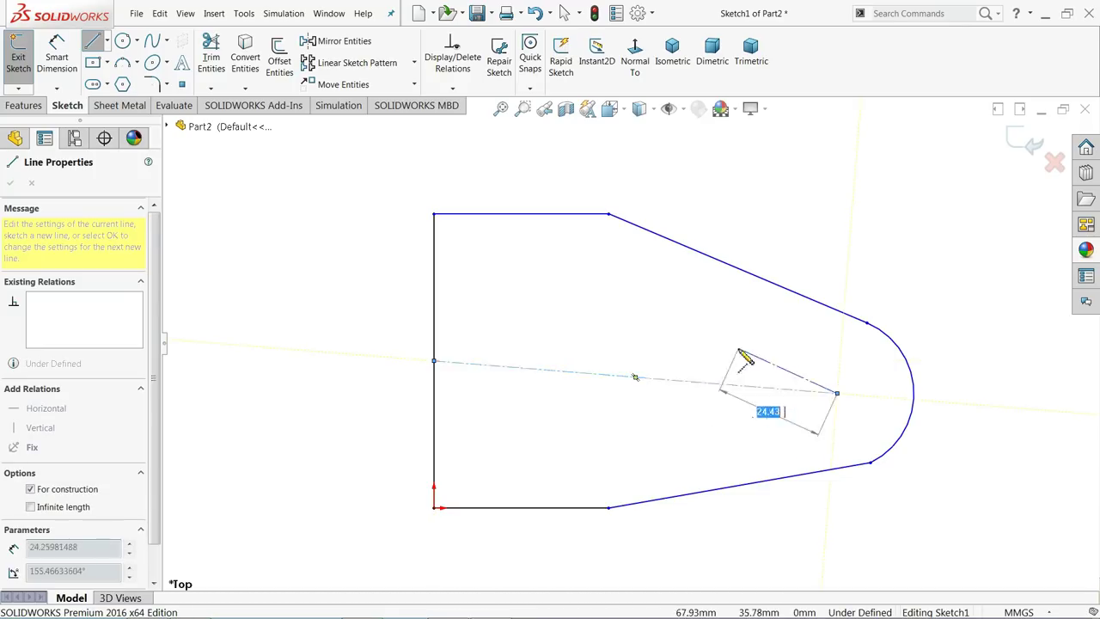
right_click(737, 327)
left_click(776, 355)
left_click(718, 387)
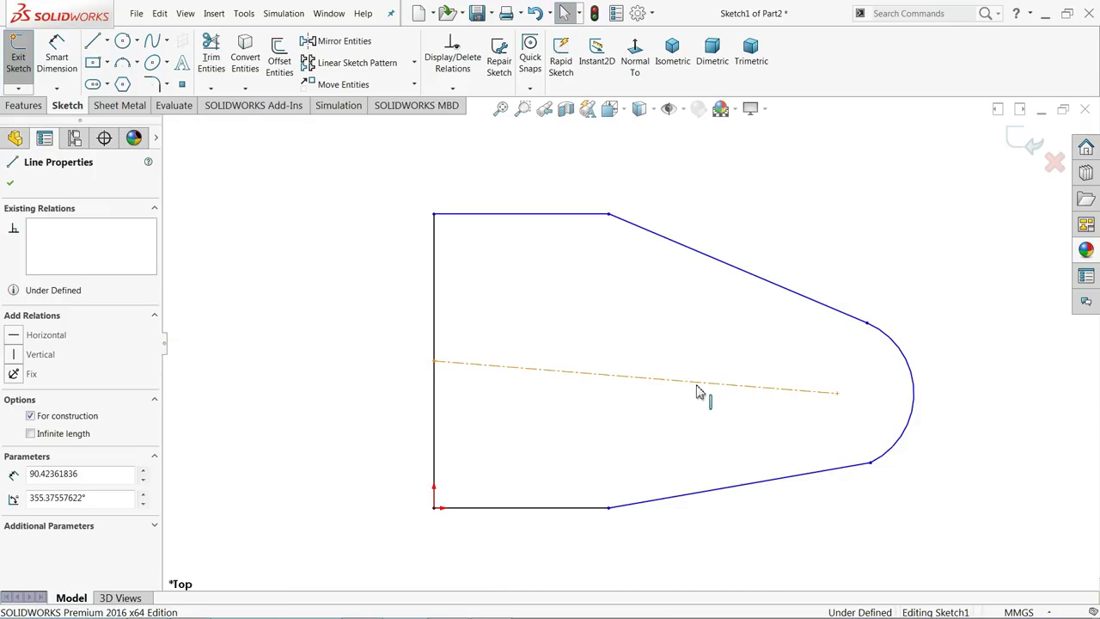
left_click(747, 339)
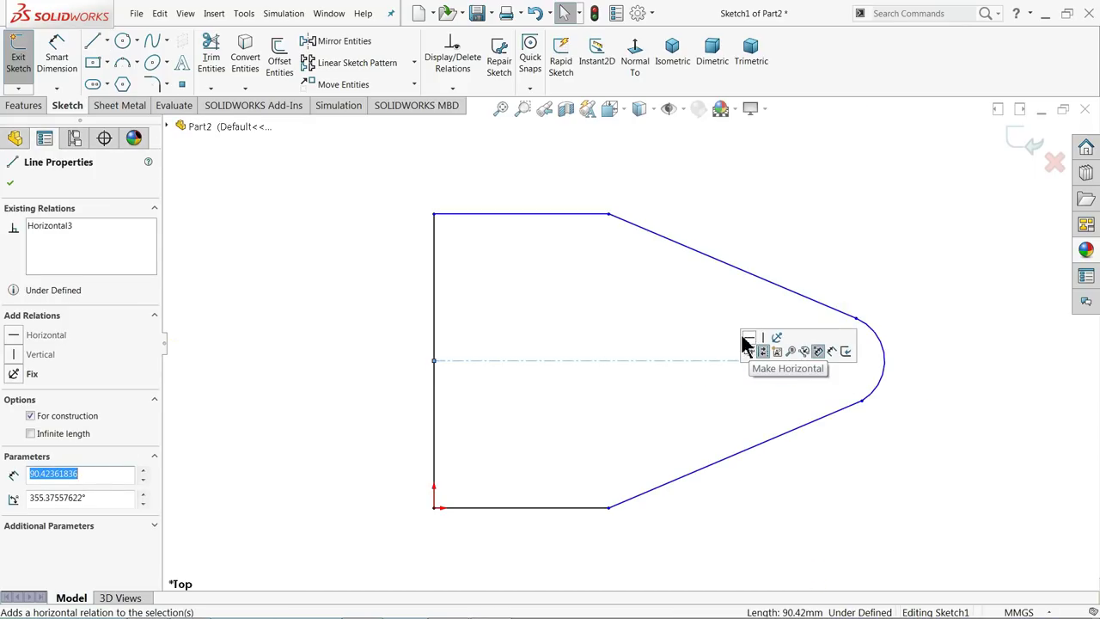
left_click(817, 211)
Make the two slanted sides symmetric about the centreline.
left_click(759, 286)
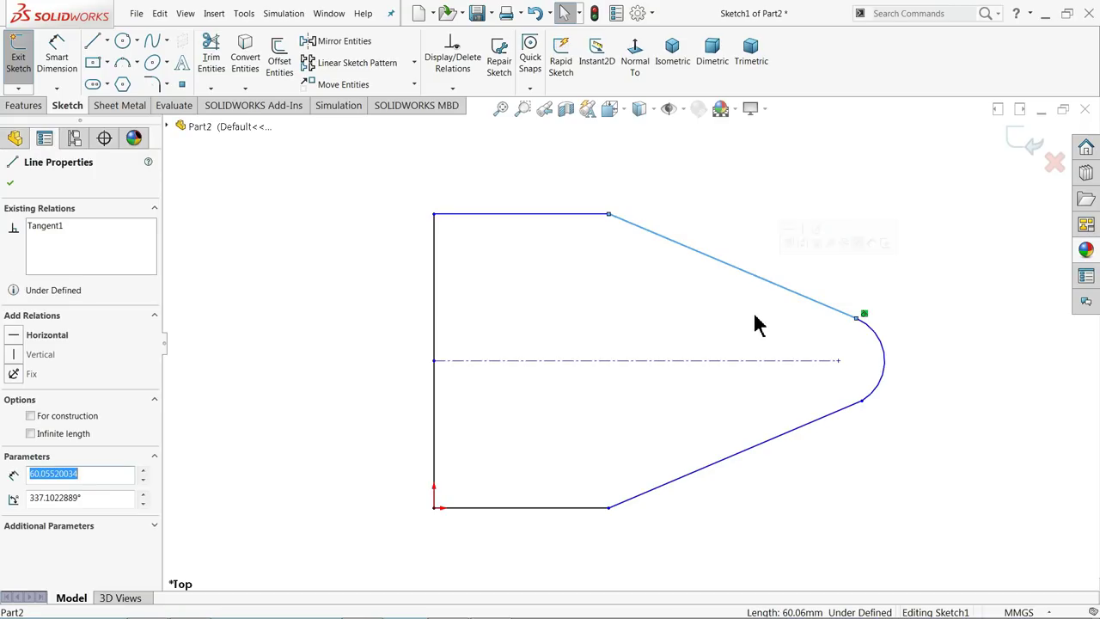
left_click(761, 361, "ctrl")
left_click(771, 448, "ctrl")
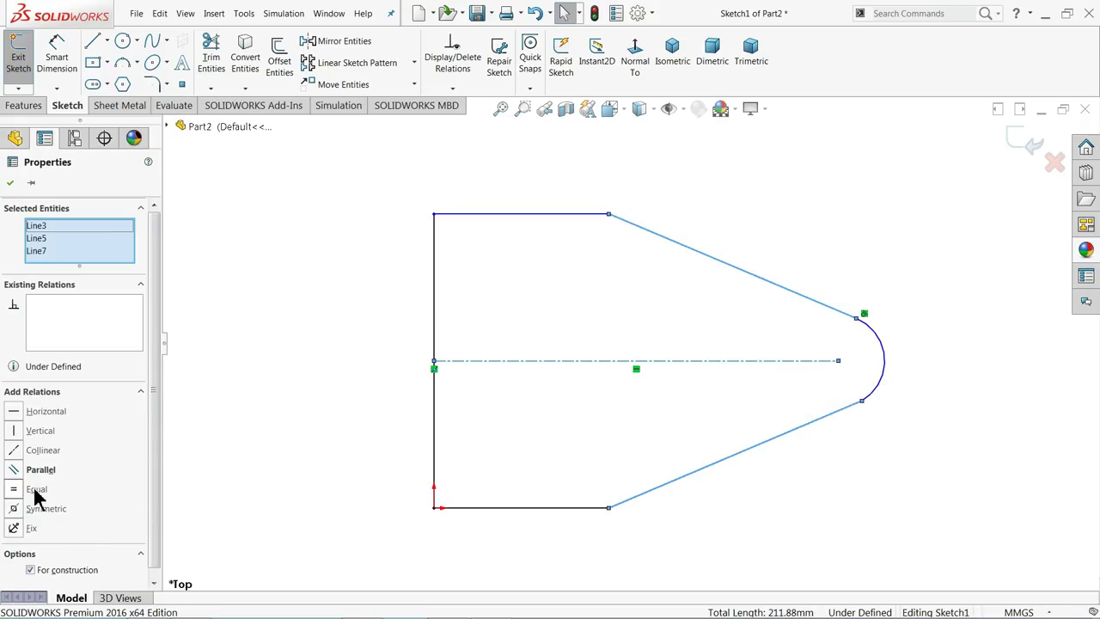
left_click(33, 510)
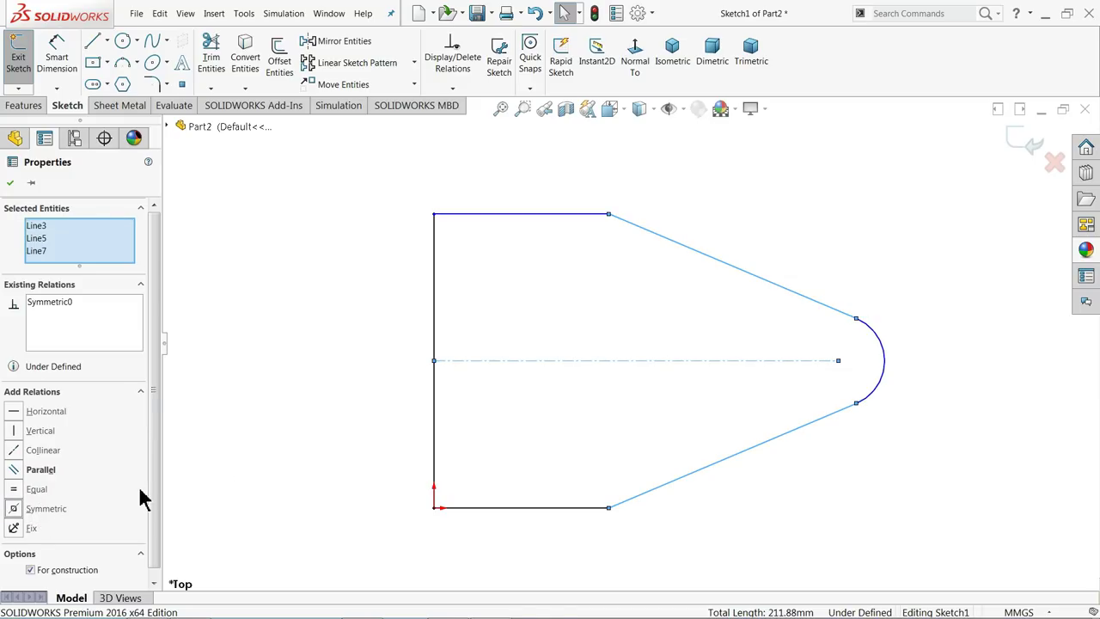
left_click(333, 341)
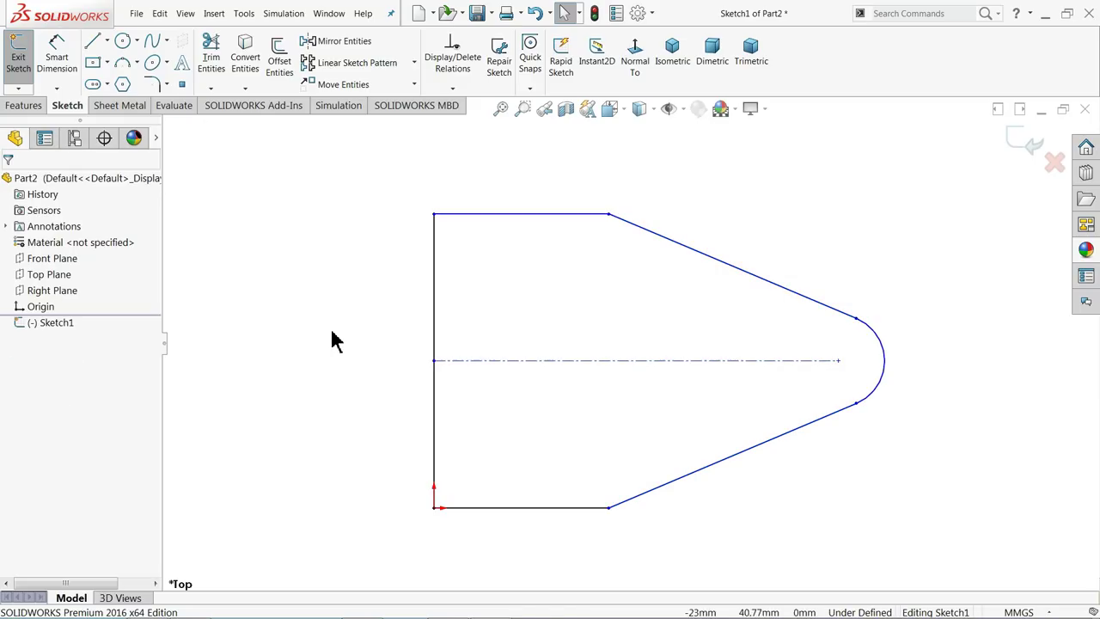
Dimension the left edge to 24 and the top edge to 11.
left_click(53, 60)
left_click(435, 344)
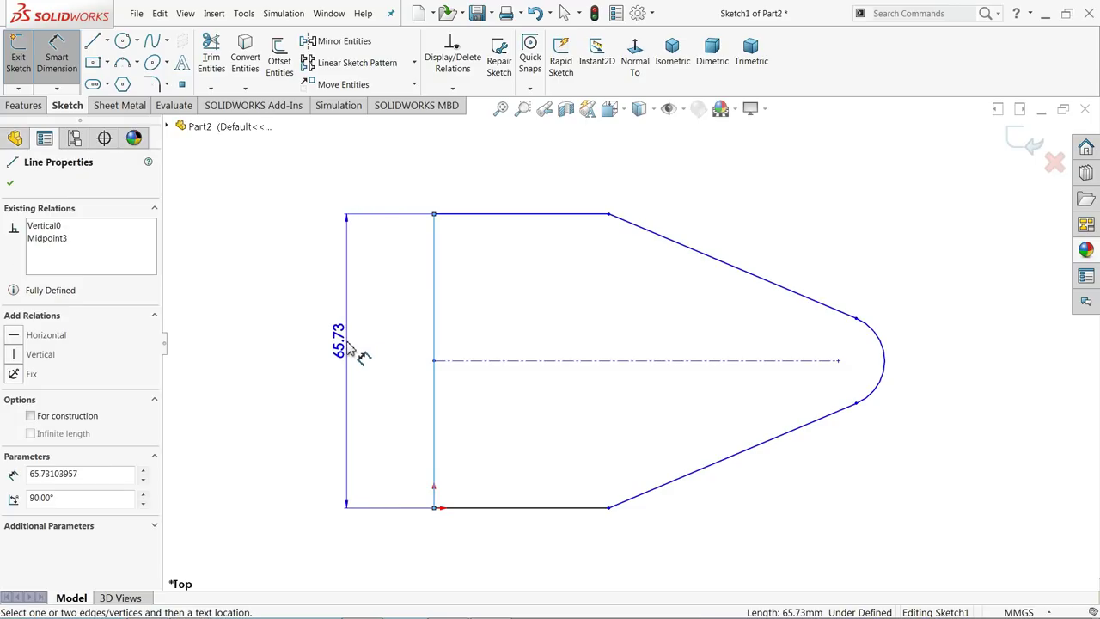
left_click(347, 343)
type("24")
left_click(259, 344)
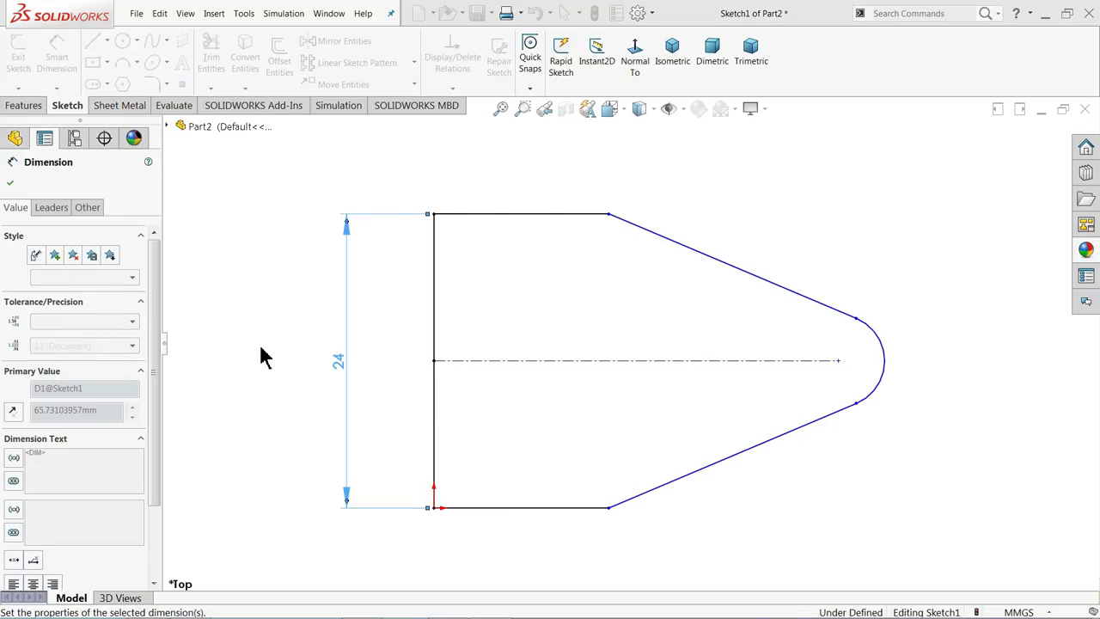
left_click(512, 214)
left_click(512, 176)
type("11")
left_click(424, 175)
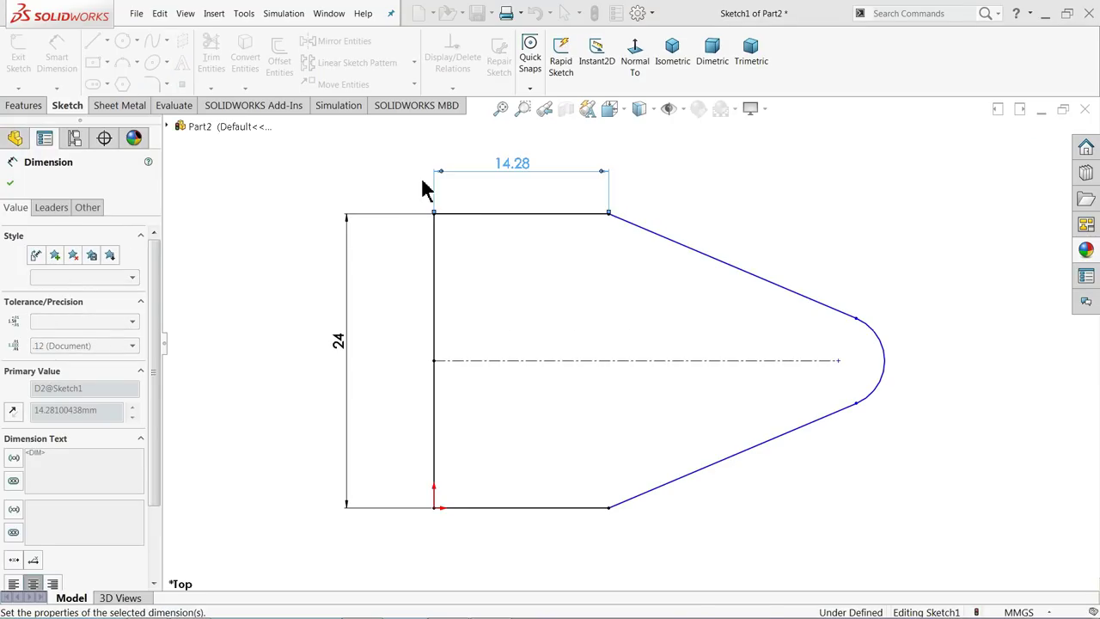
Dimension the end arc to R8 and its centre 21 from the left side.
left_click(866, 354)
left_click(926, 299)
type("8")
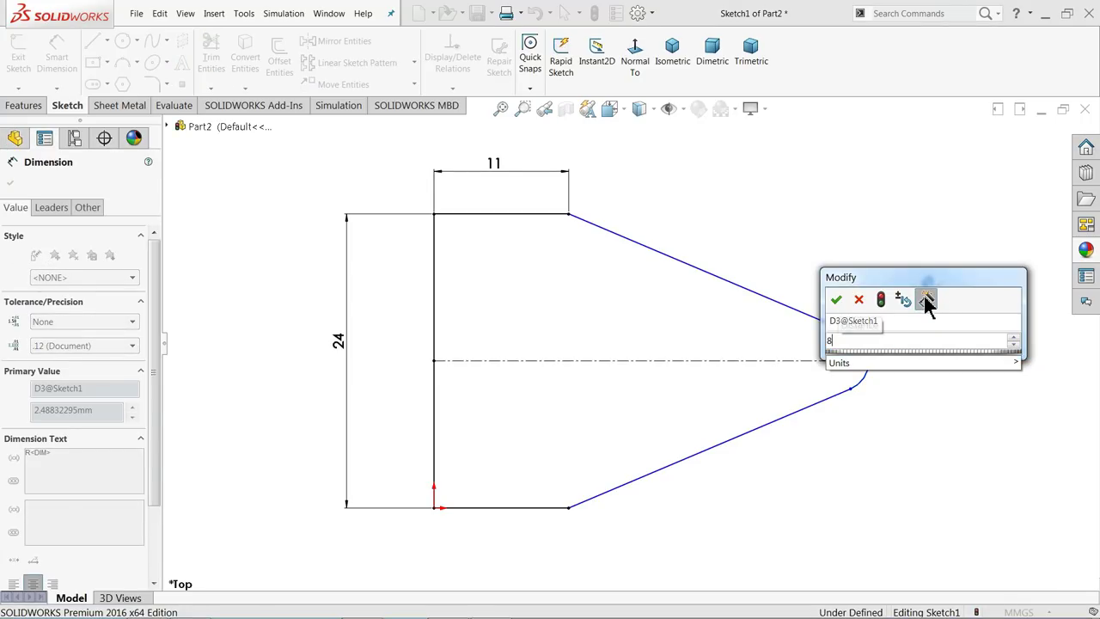
key("Return")
scroll(868, 401, "up", 2)
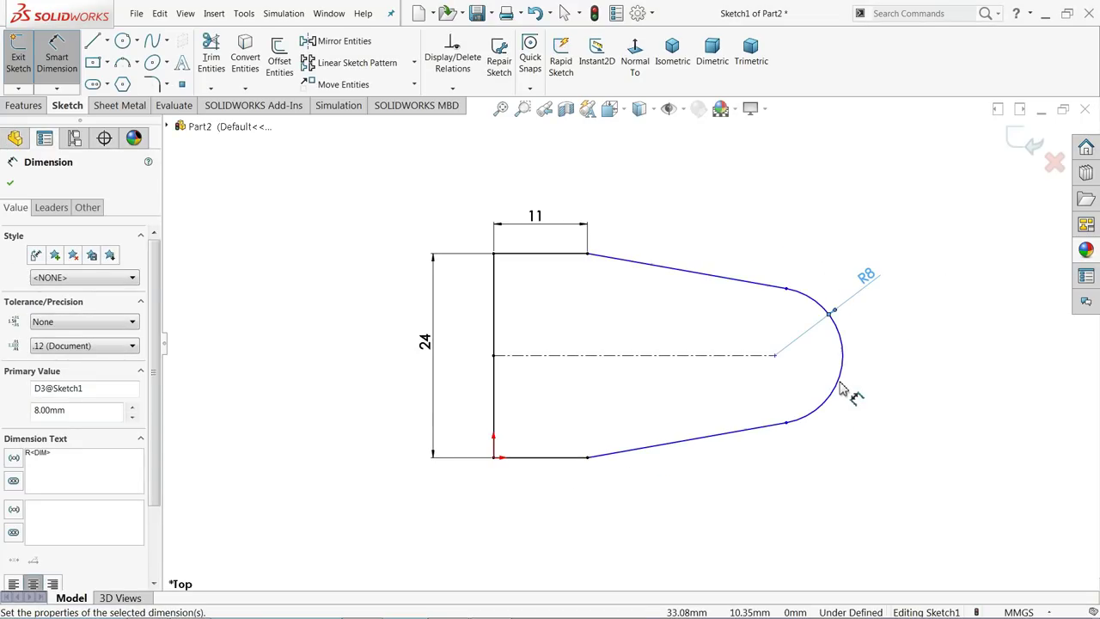
left_click(762, 339)
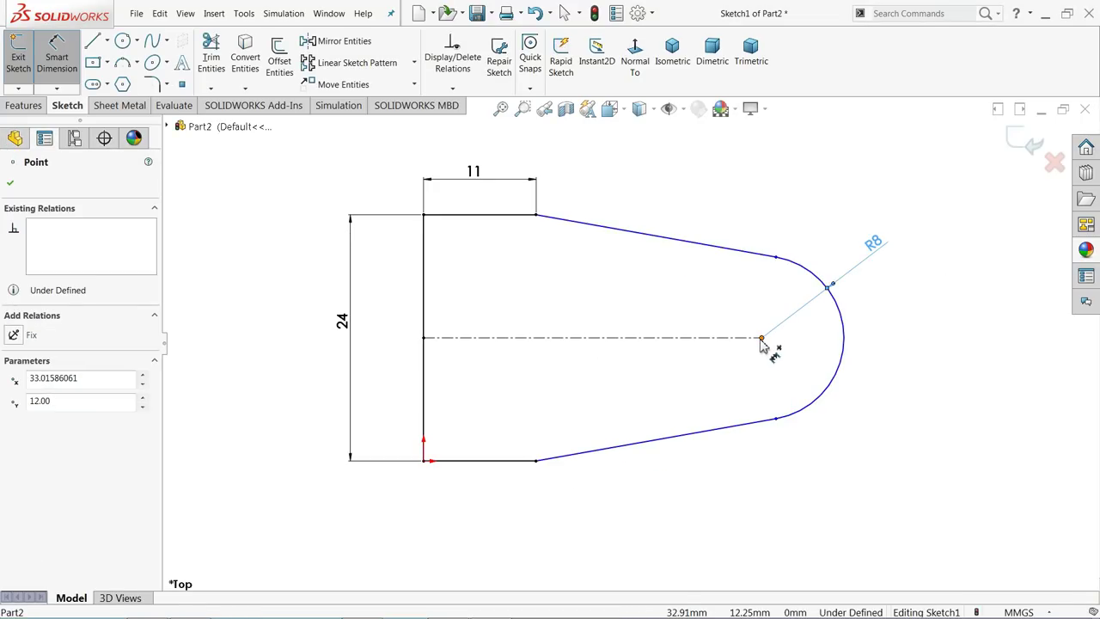
left_click(424, 460)
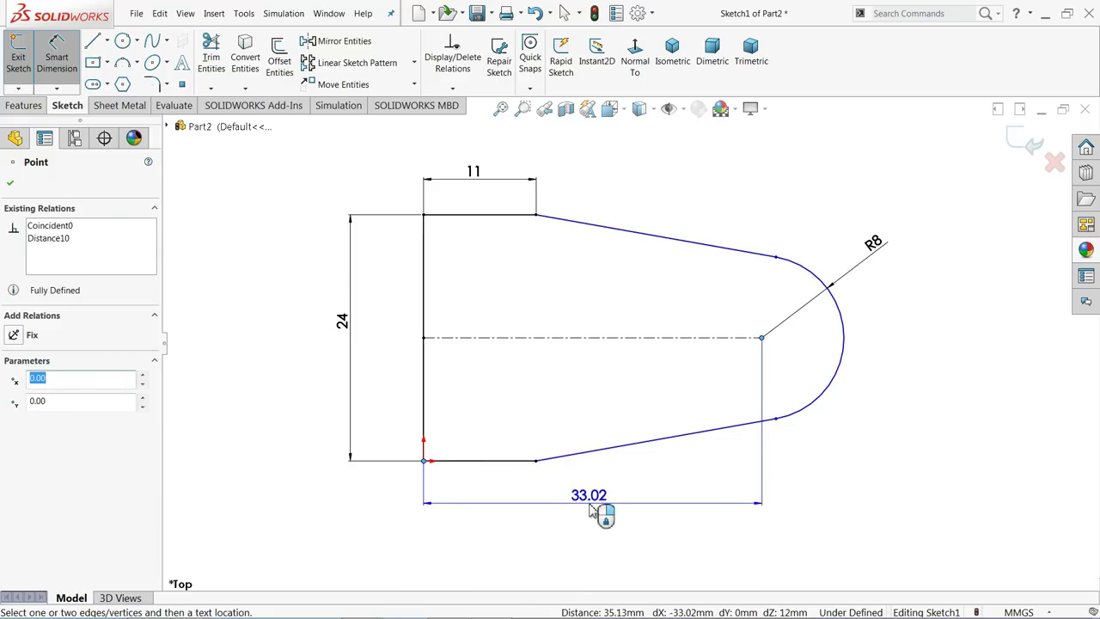
left_click(591, 512)
key("Return")
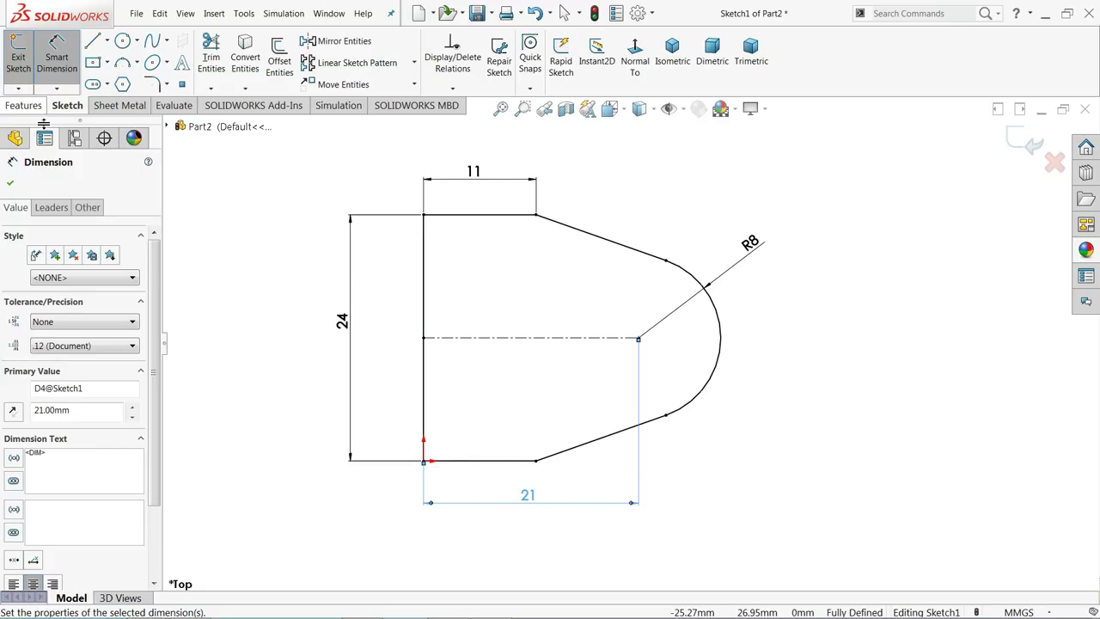
Create a 1.00 mm Base Flange from the sketch with the thickness direction reversed.
left_click(120, 105)
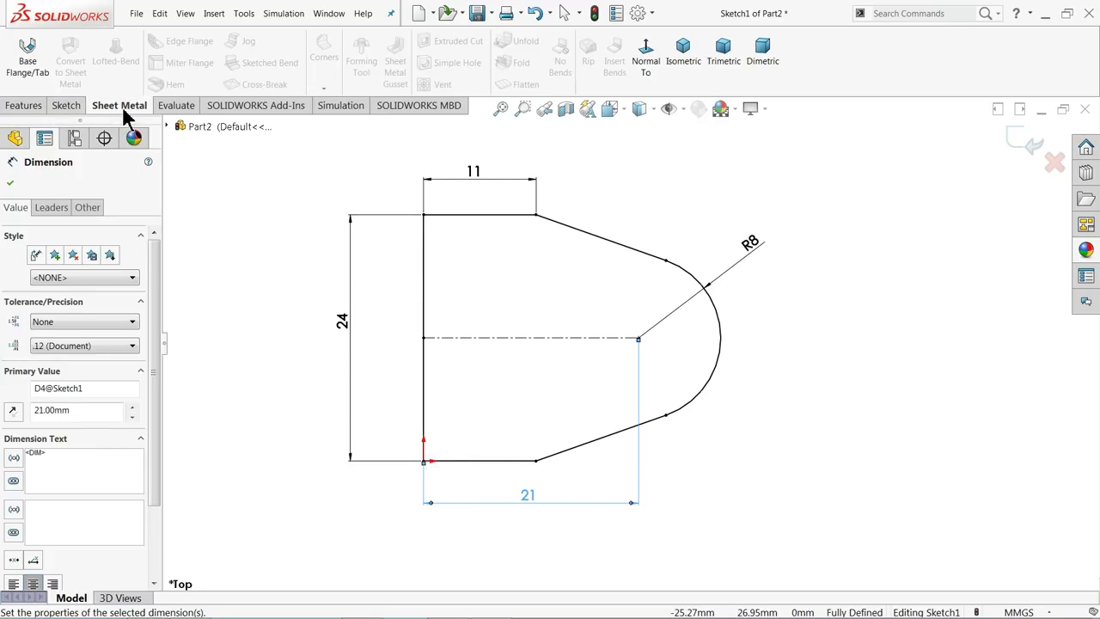
right_click(123, 113)
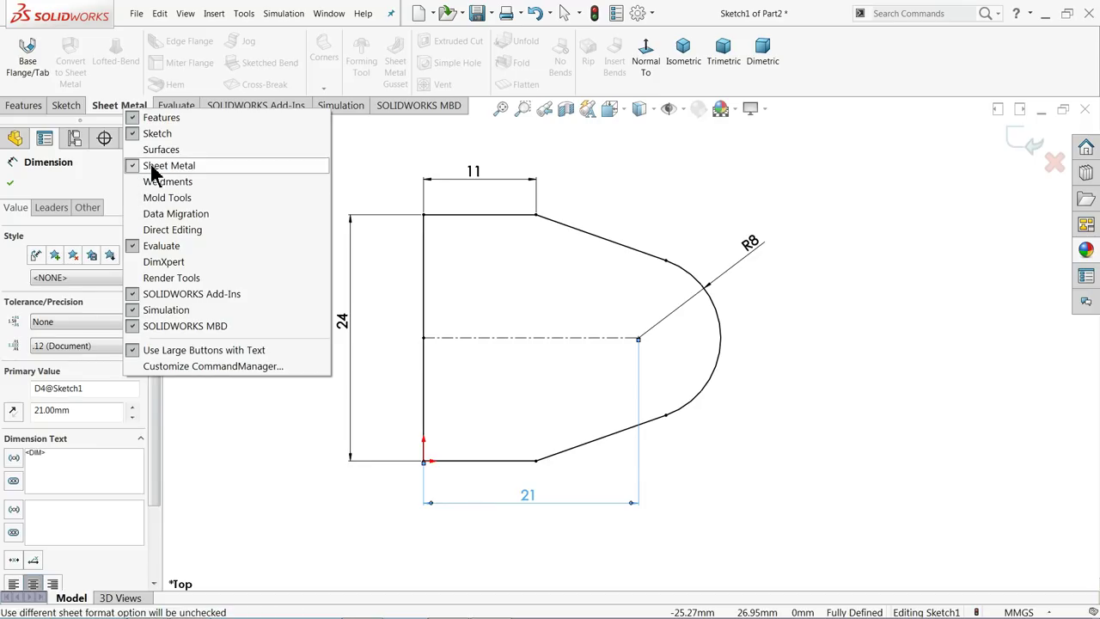
left_click(28, 65)
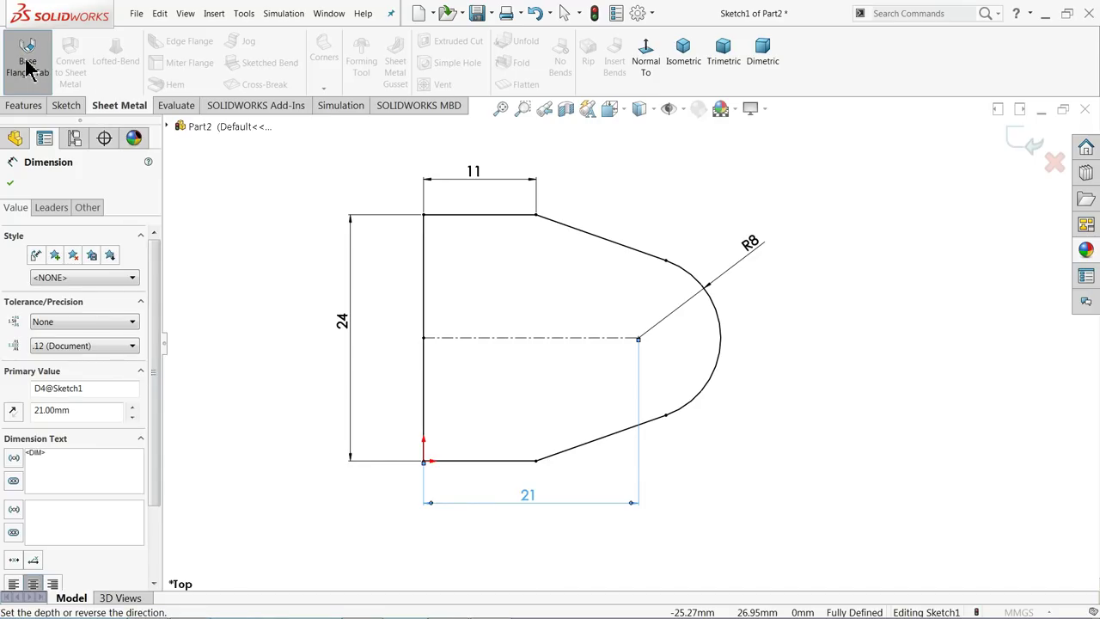
scroll(584, 346, "down", 2)
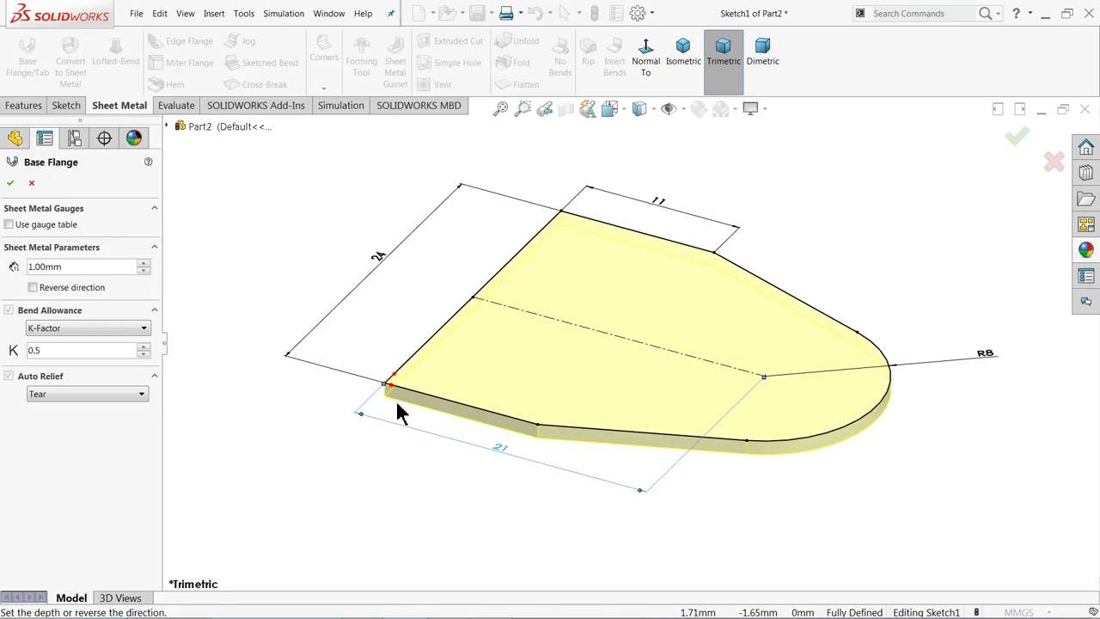
left_click(33, 288)
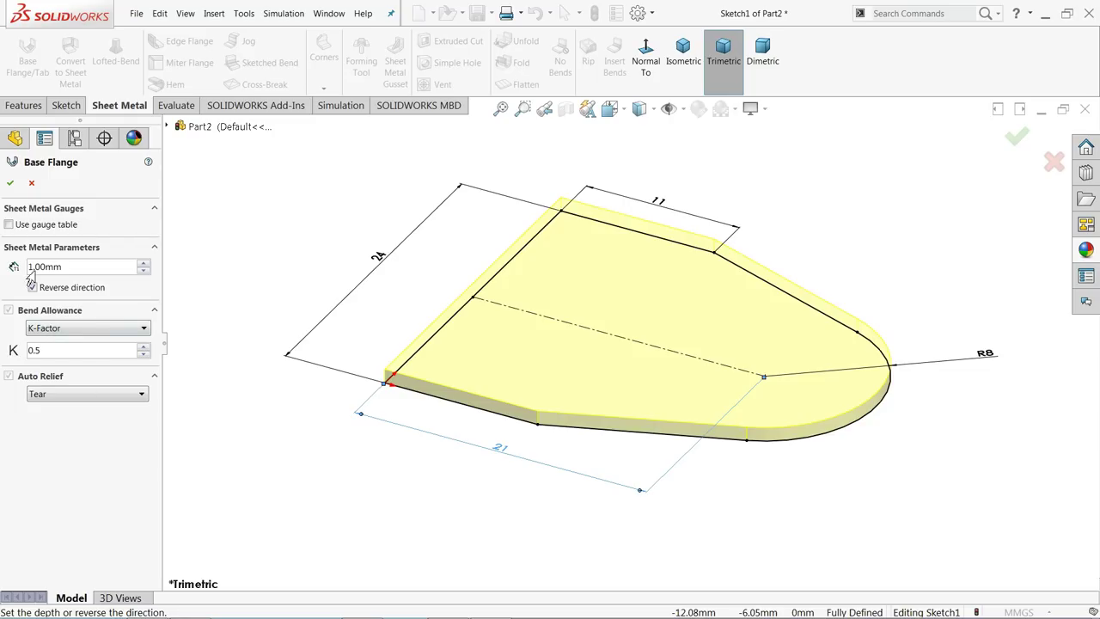
left_click(10, 185)
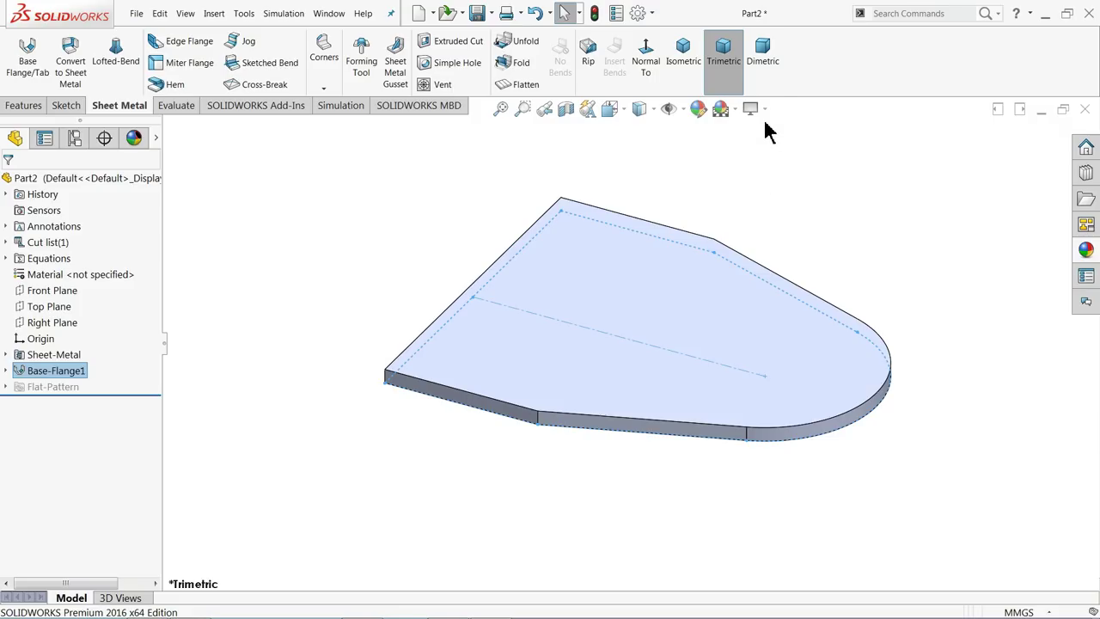
Apply a grey colour appearance to the whole Part2.
left_click(204, 213)
left_click(139, 182)
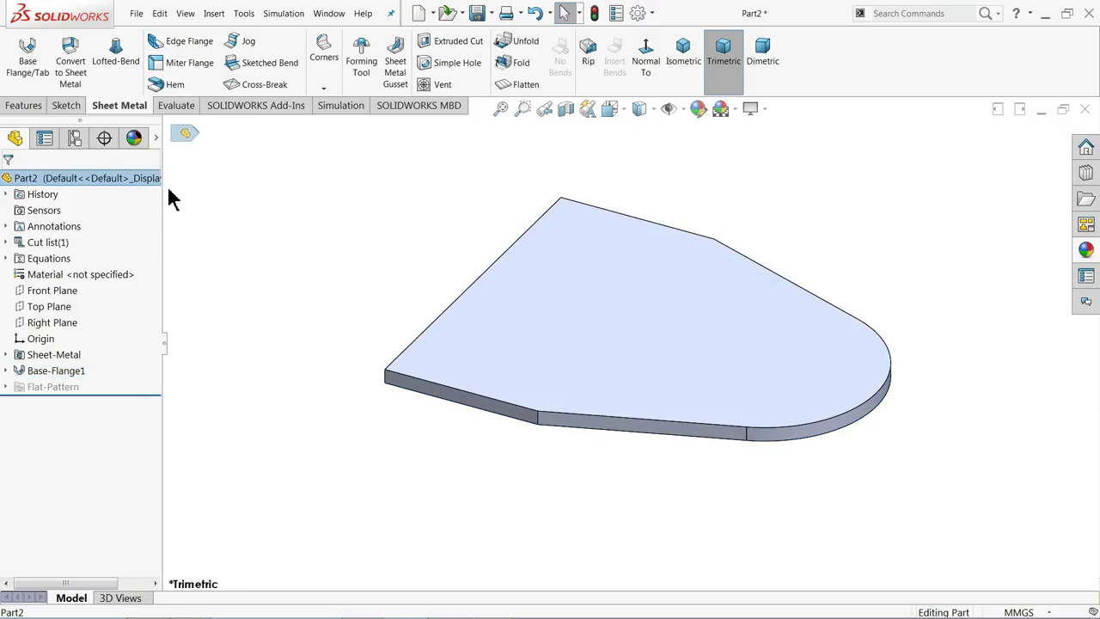
left_click(695, 109)
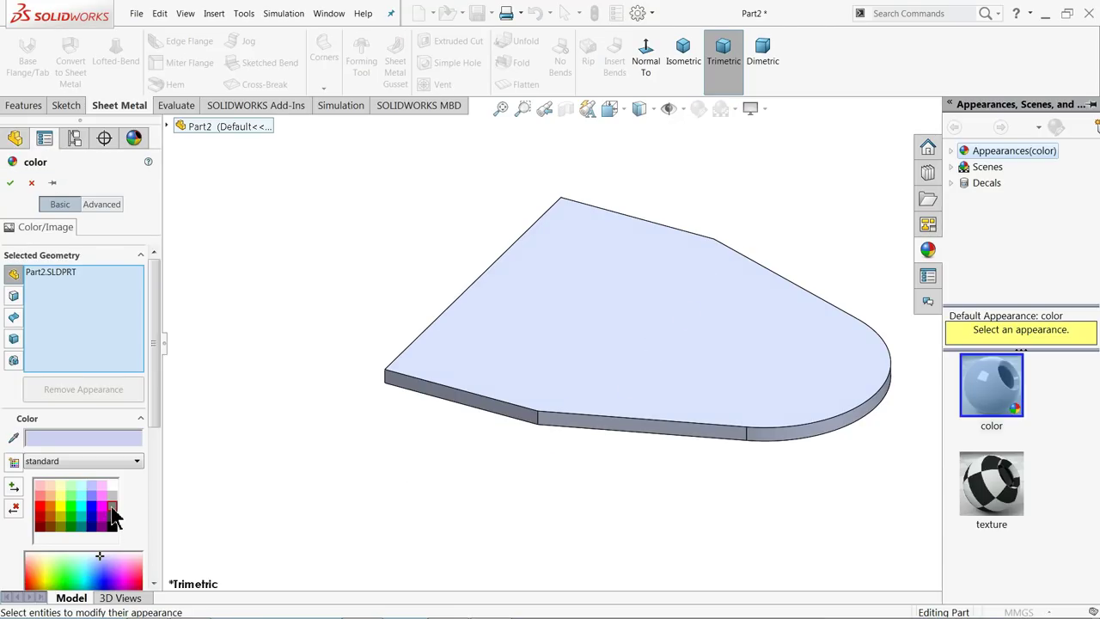
left_click(112, 508)
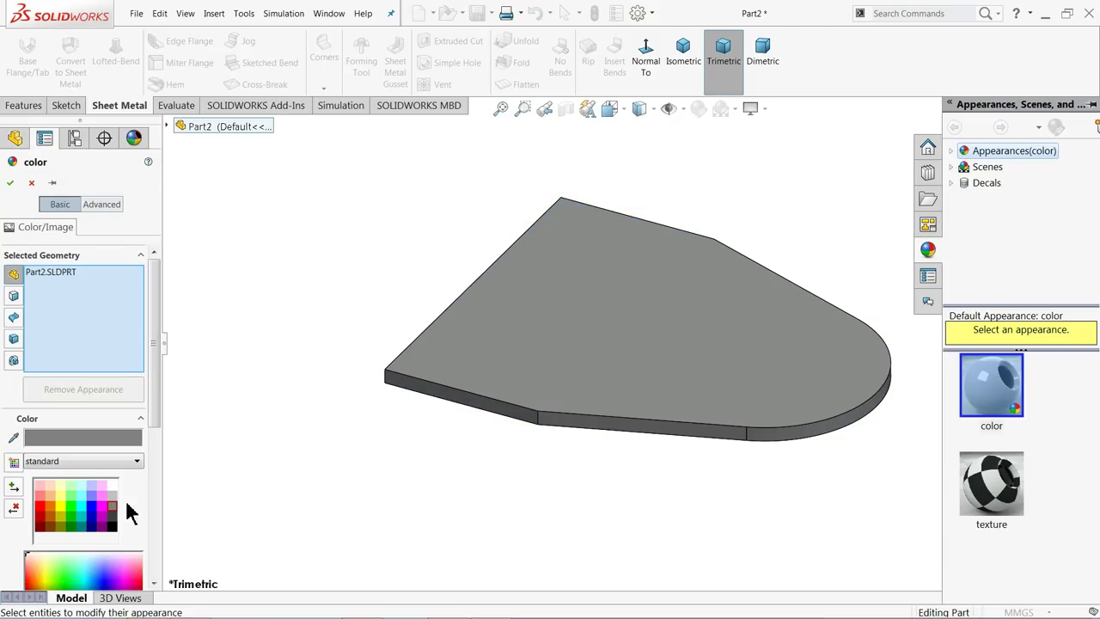
left_click(10, 183)
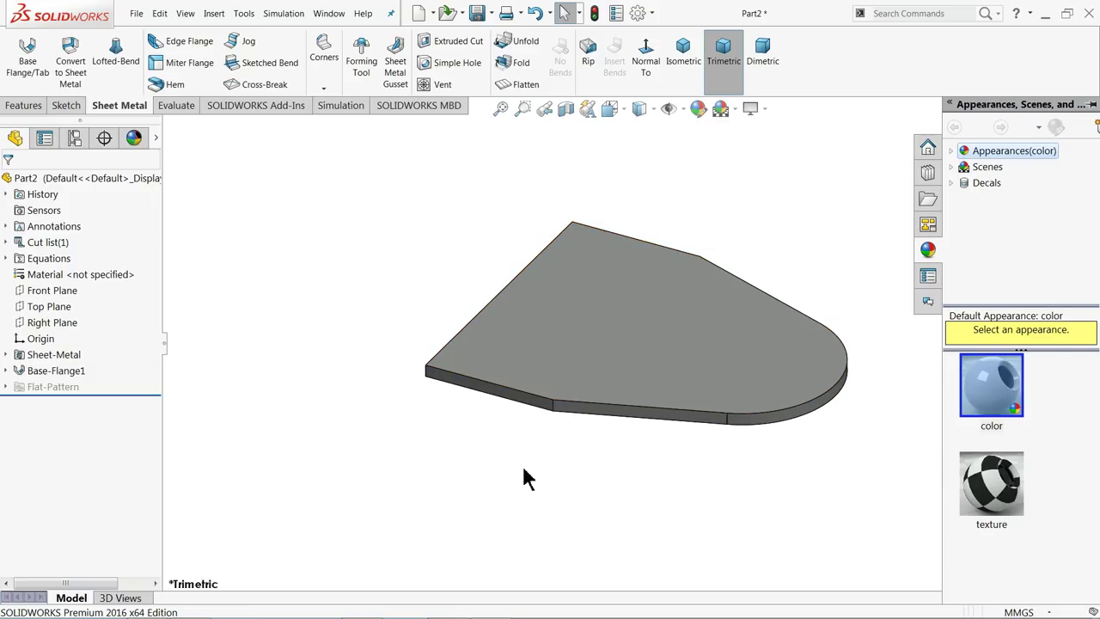
Minimize SOLIDWORKS and zoom into the bracket reference drawing in Photo Viewer.
left_click(1045, 13)
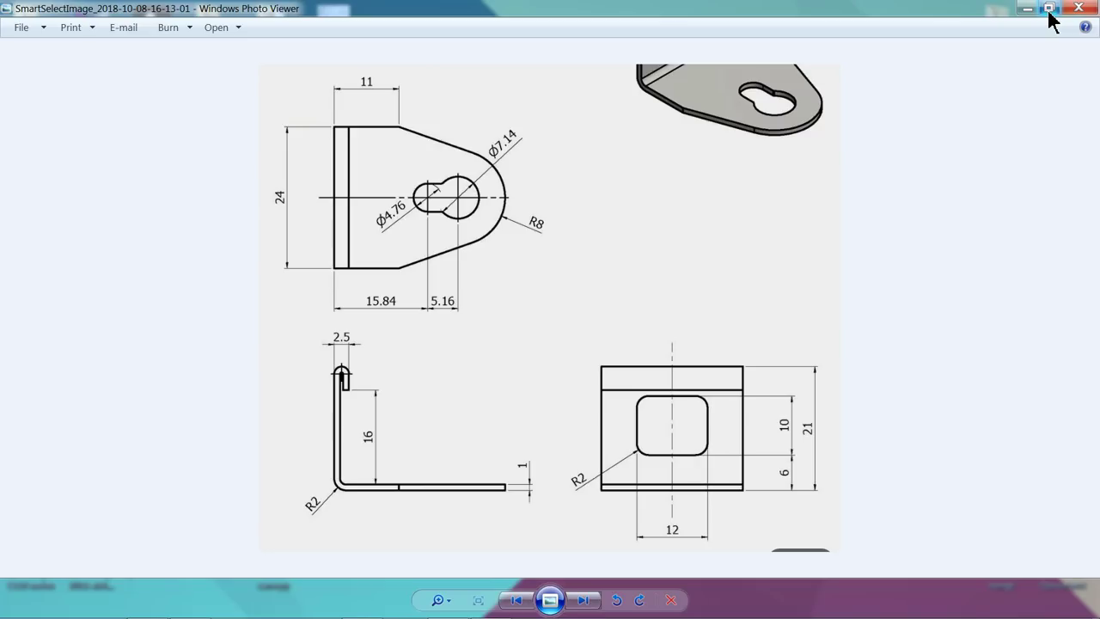
scroll(341, 470, "up", 1)
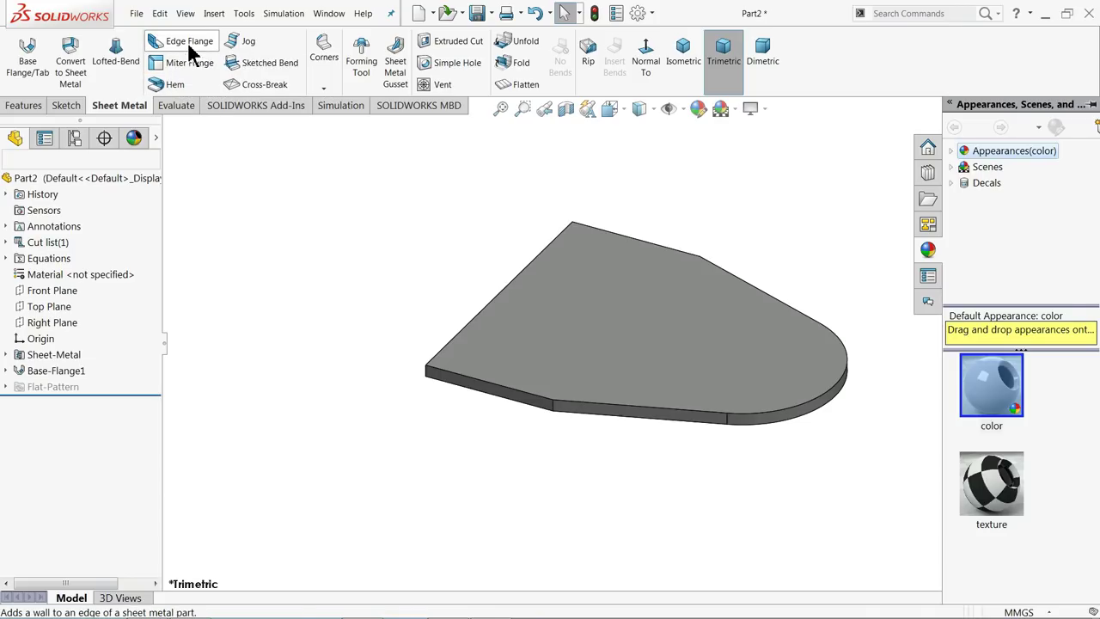
Start an edge flange on the plate's left edge.
left_click(189, 44)
middle_click_drag(464, 292, 514, 303)
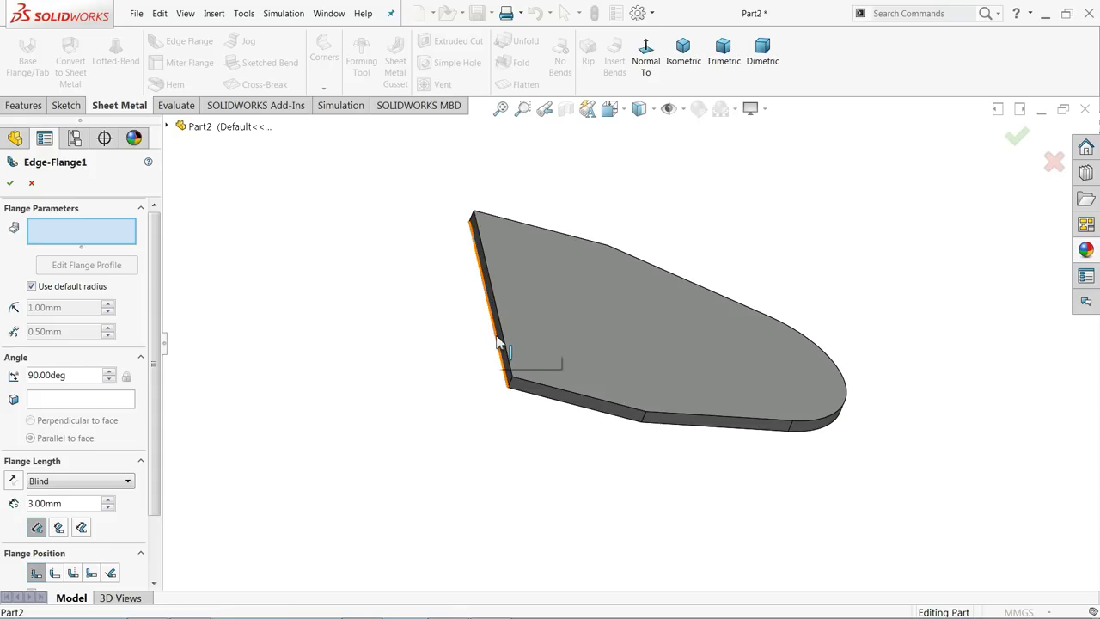
left_click(499, 344)
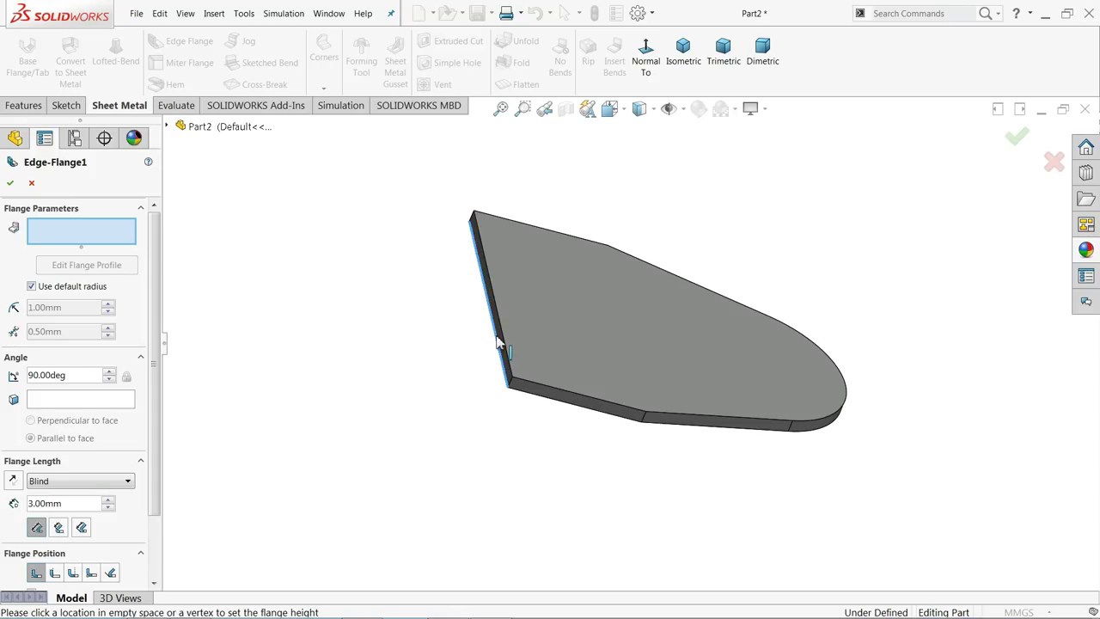
left_click(584, 180)
middle_click_drag(650, 241, 602, 270)
scroll(599, 299, "down", 2)
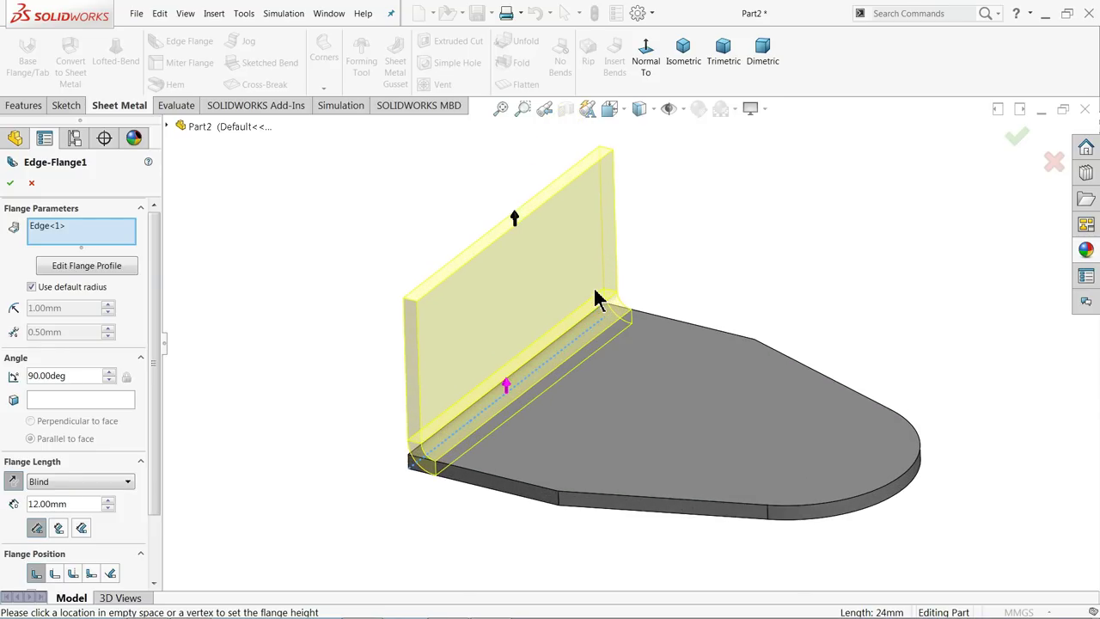
Replace the default bend radius with a 2 mm bend radius.
left_click(32, 287)
left_click_drag(75, 309, 16, 314)
type("2")
key("Return")
mouse_move(326, 396)
middle_mouse_down()
mouse_move(352, 361)
mouse_move(334, 380)
middle_mouse_up()
scroll(412, 442, "down", 2)
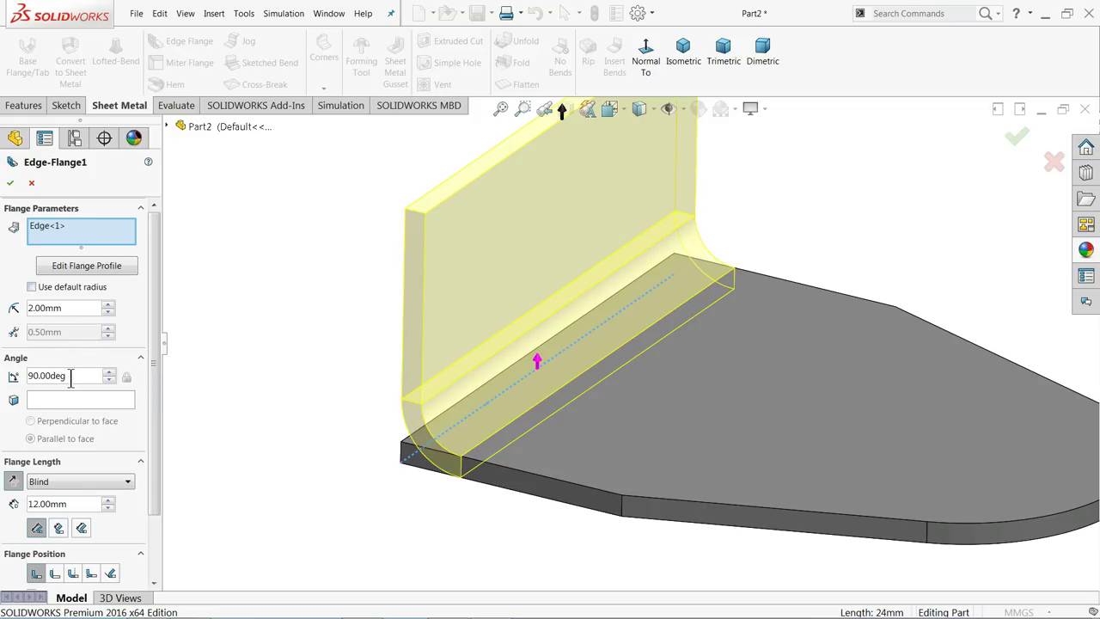
scroll(157, 405, "down", 3)
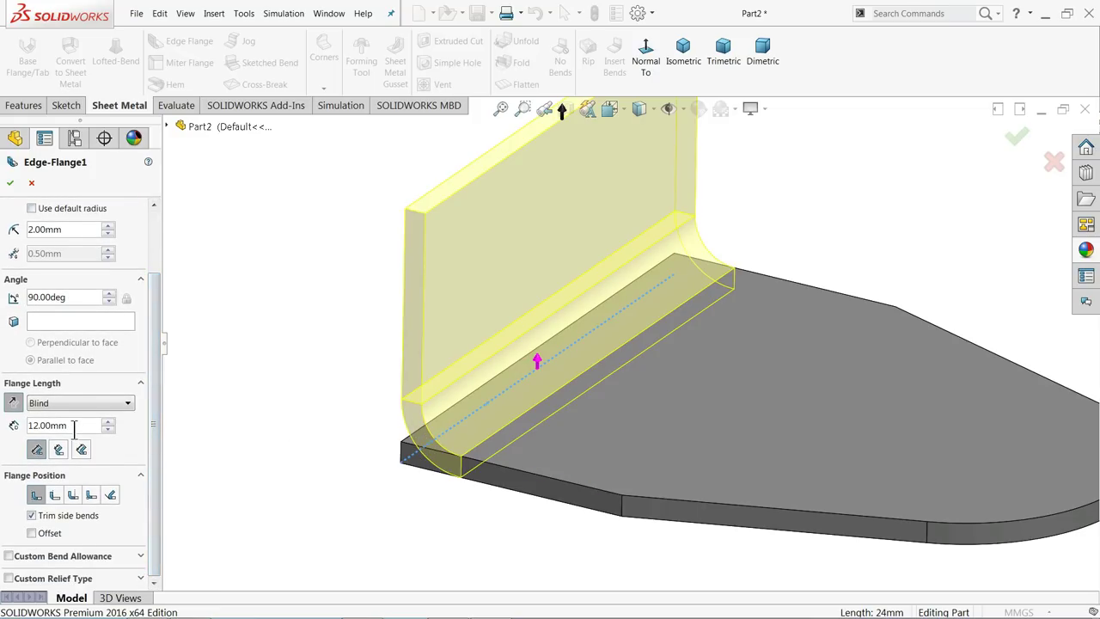
Set the flange length to Blind 21 mm.
left_click_drag(74, 426, 15, 426)
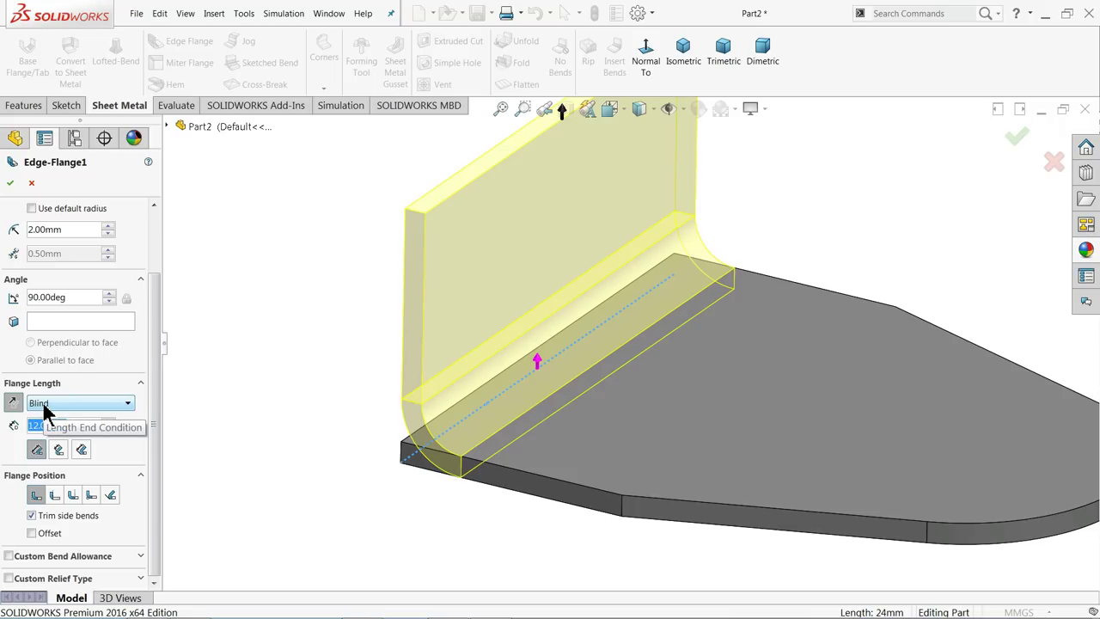
left_click(47, 405)
left_click(53, 410)
left_click_drag(73, 427, 16, 429)
type("21")
key("Return")
key("f")
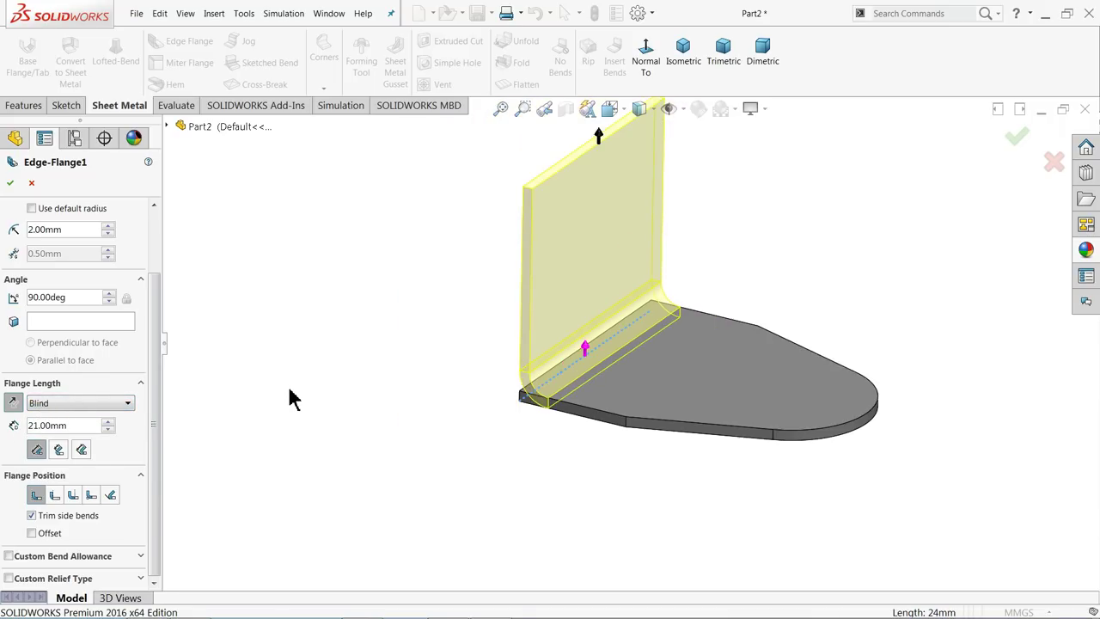
scroll(674, 172, "down", 2)
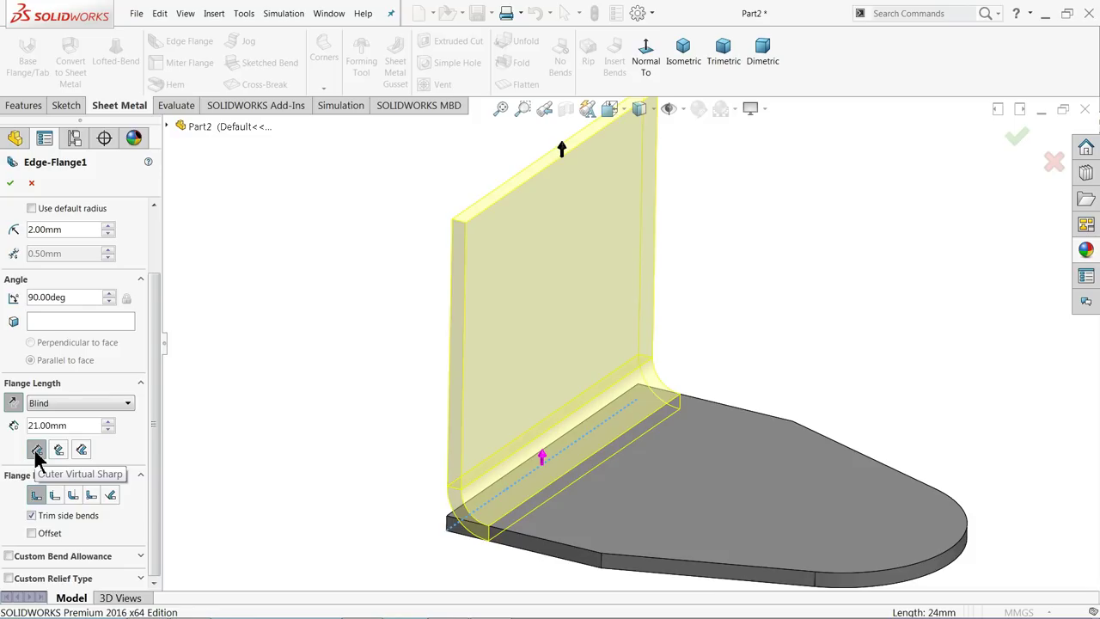
Compare the Material Outside and Bend Outside flange positions, then settle on Material Inside.
middle_click_drag(326, 456, 373, 407)
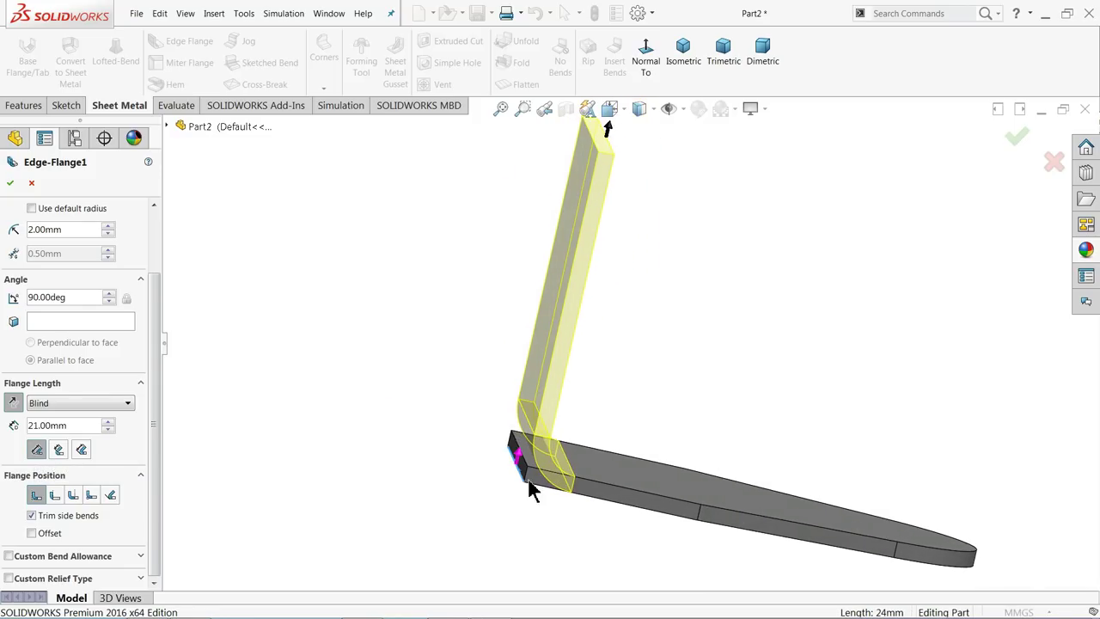
scroll(528, 484, "down", 5)
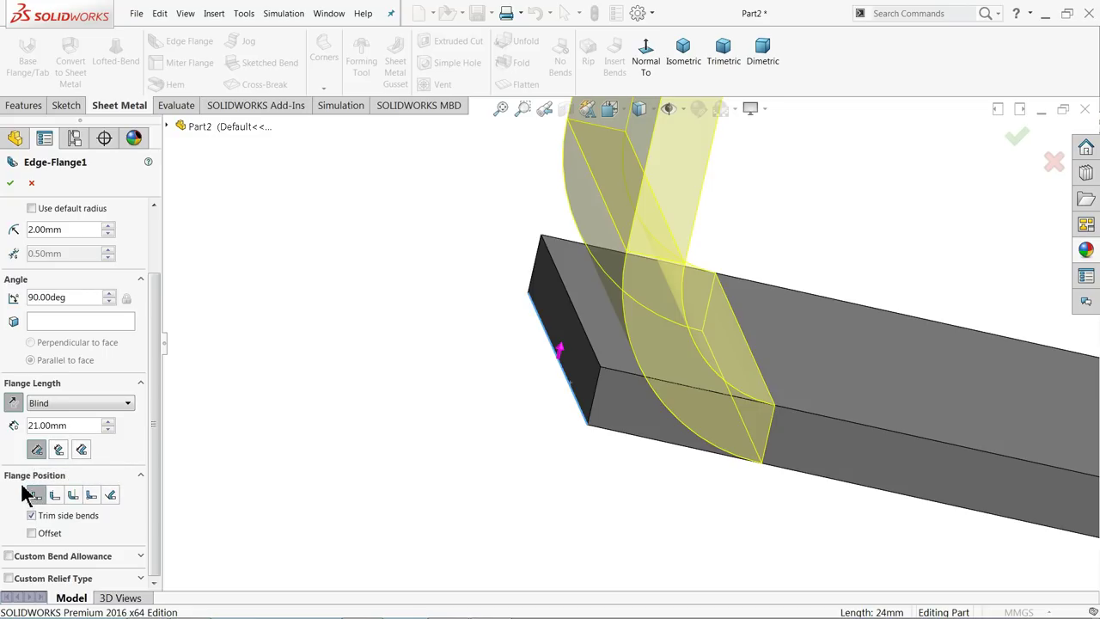
left_click(32, 515)
middle_click_drag(177, 484, 374, 388)
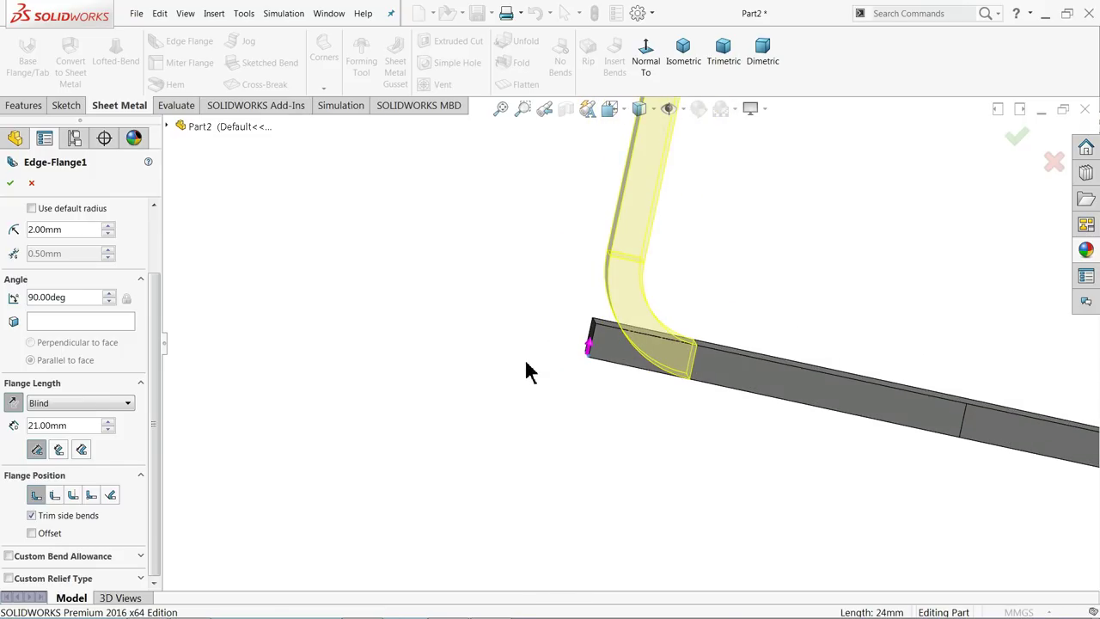
left_click(54, 498)
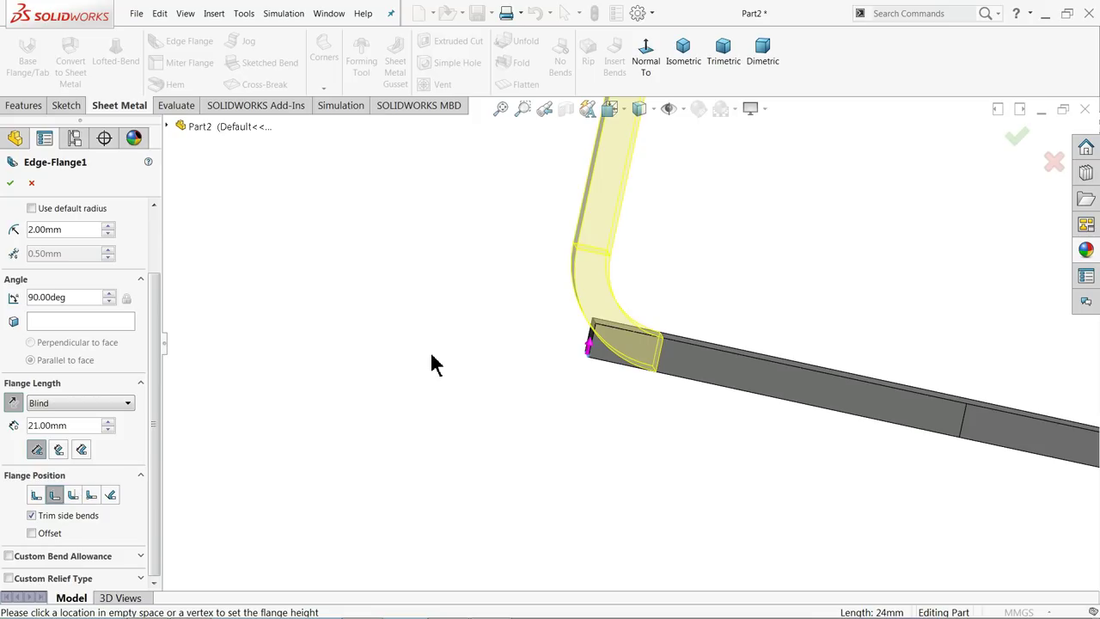
left_click(73, 495)
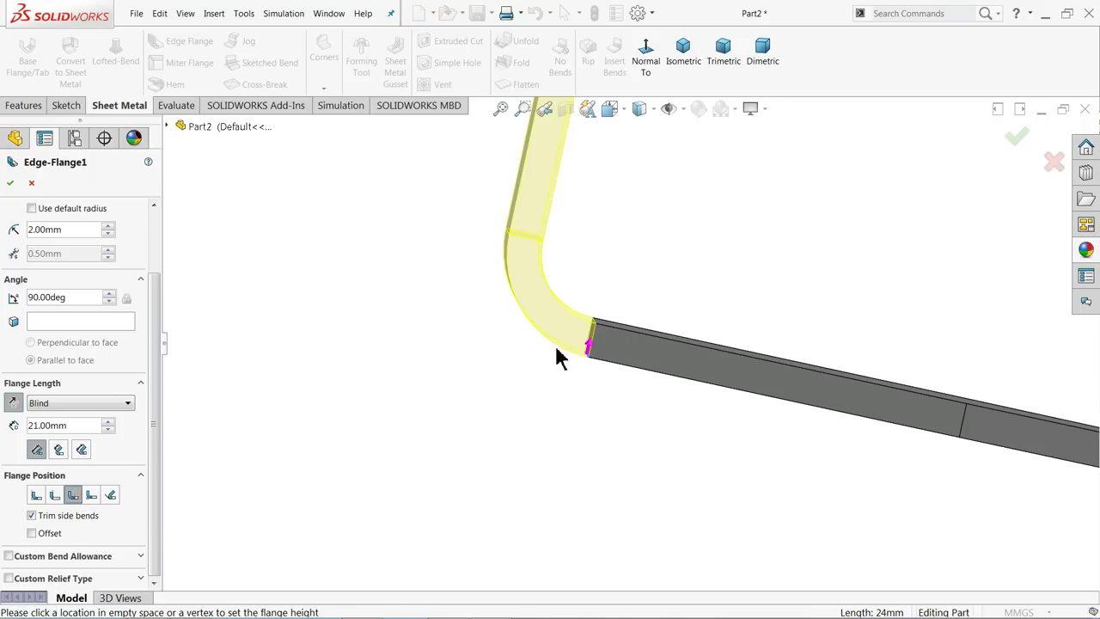
left_click(36, 496)
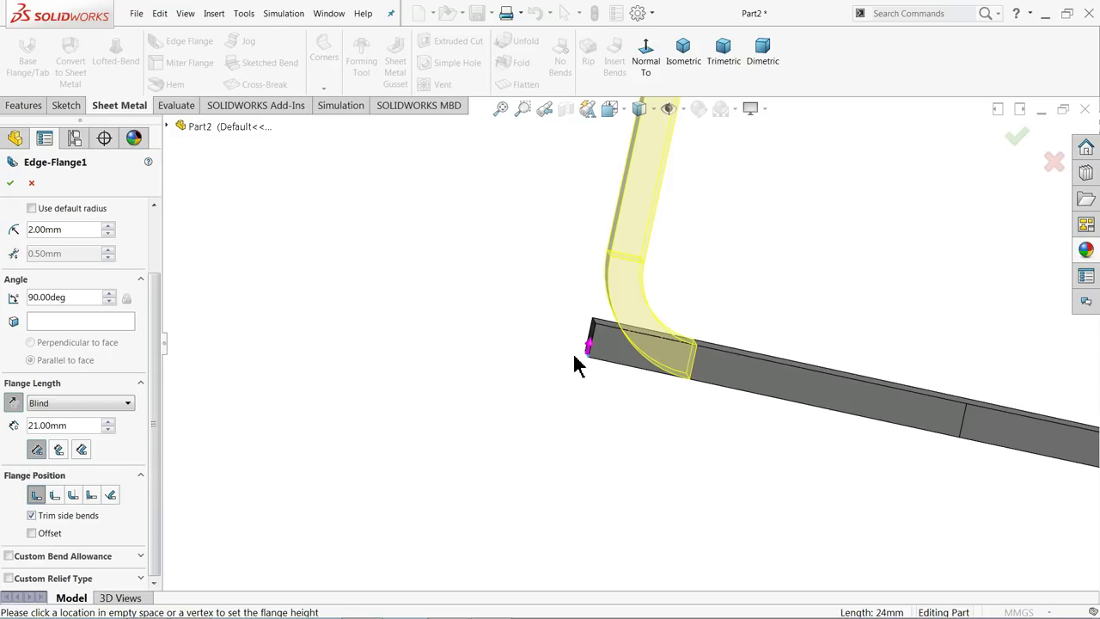
middle_click_drag(552, 352, 557, 380)
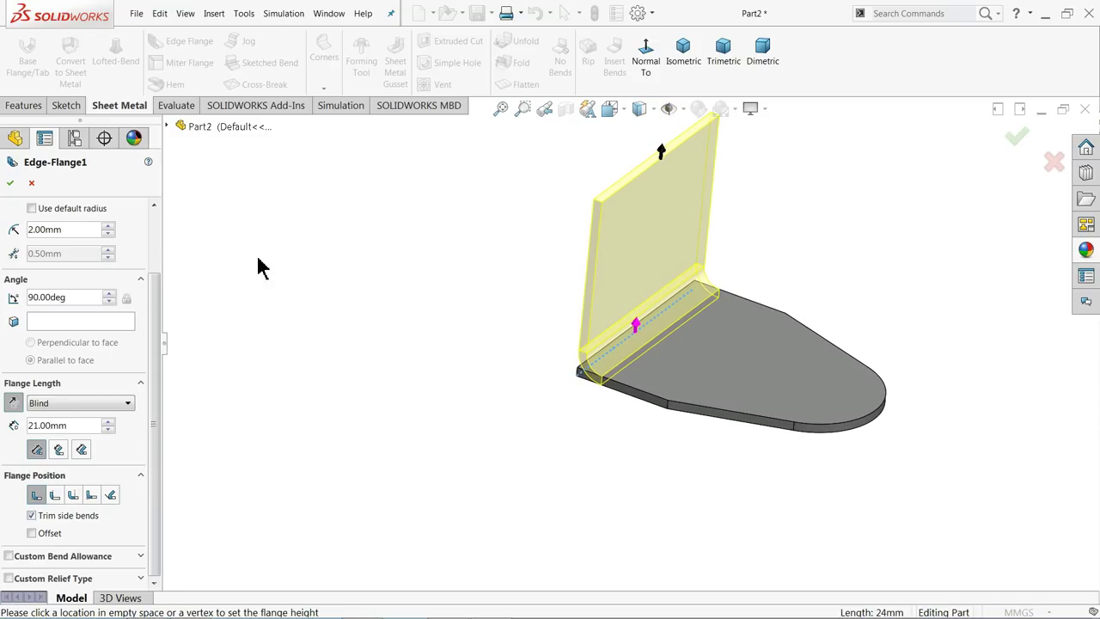
Accept Edge-Flange1 and turn the part to expose its flat base face.
left_click(9, 183)
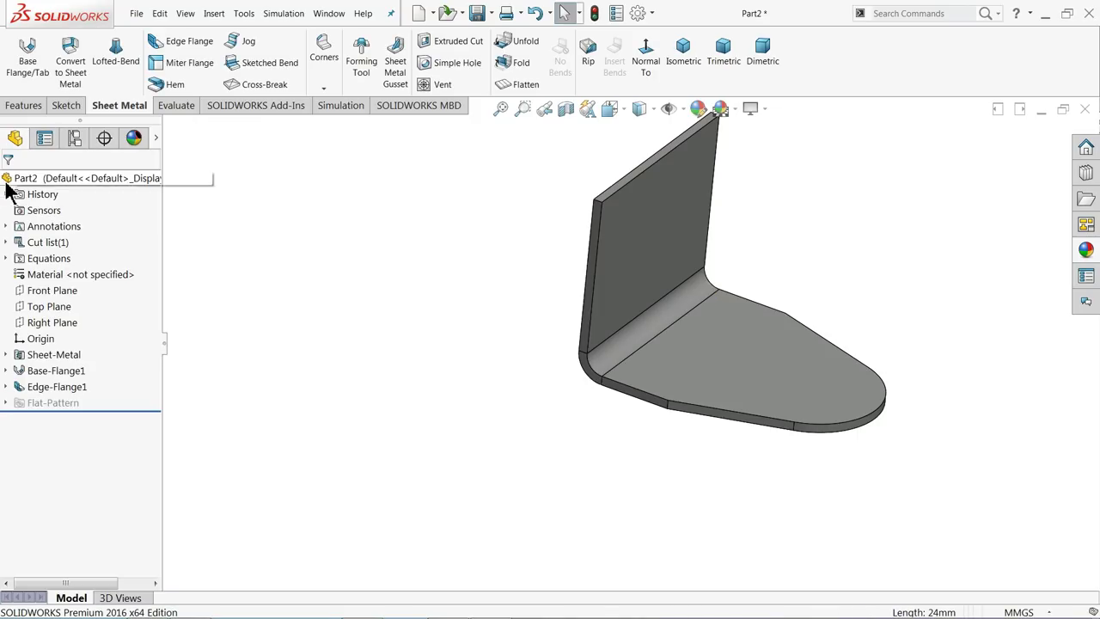
middle_click_drag(506, 287, 711, 286)
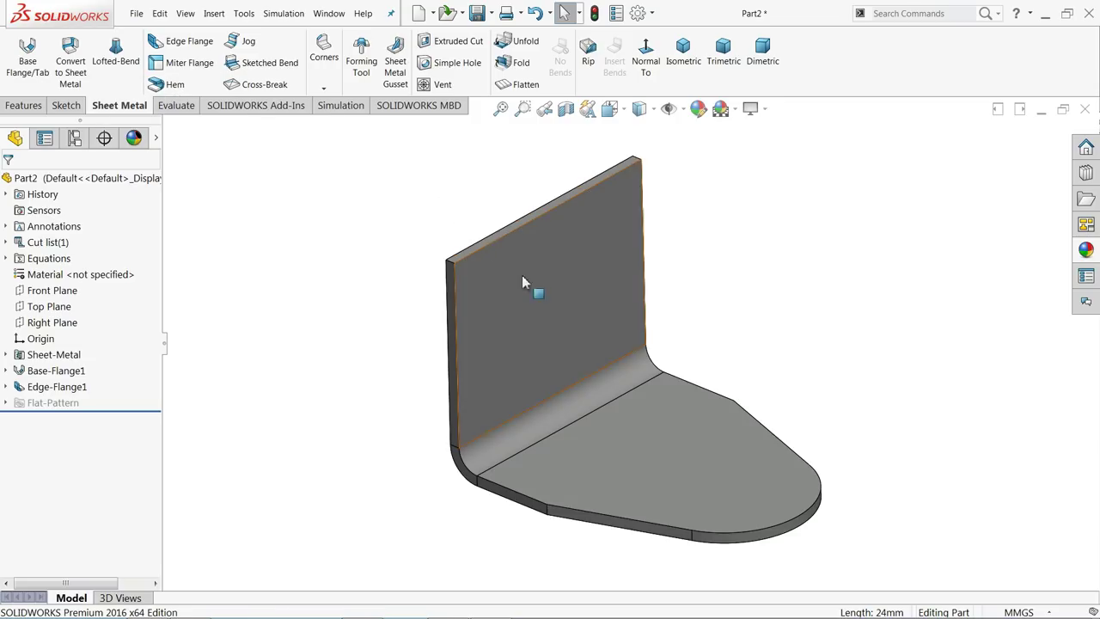
middle_click_drag(527, 284, 694, 447)
Start a face-on sketch on the base face and check the keyhole reference drawing.
left_click(698, 435)
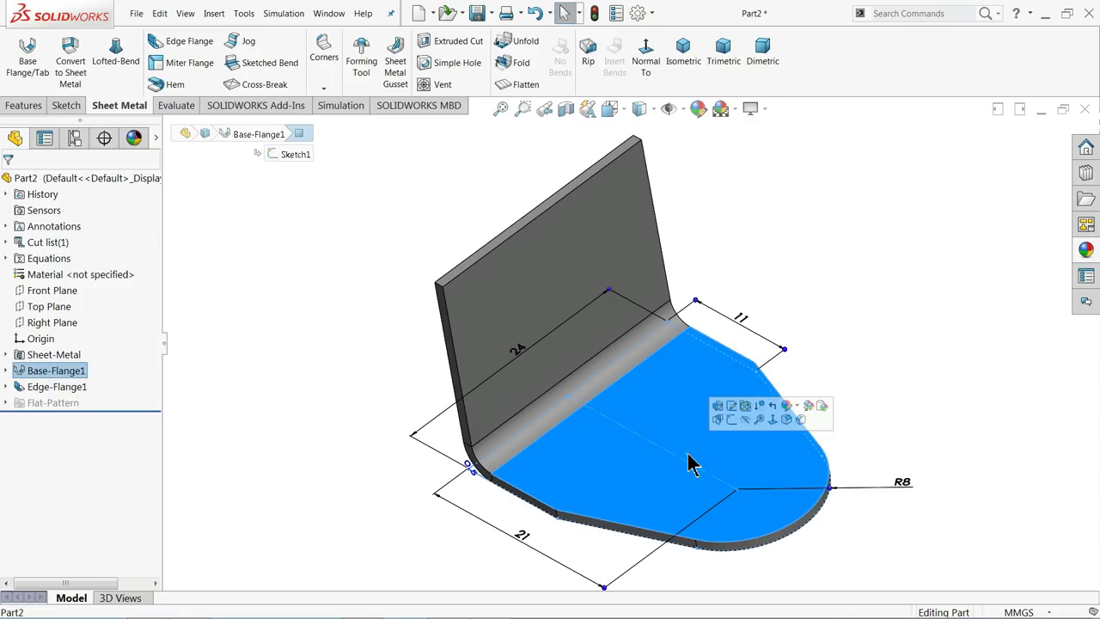
left_click(726, 424)
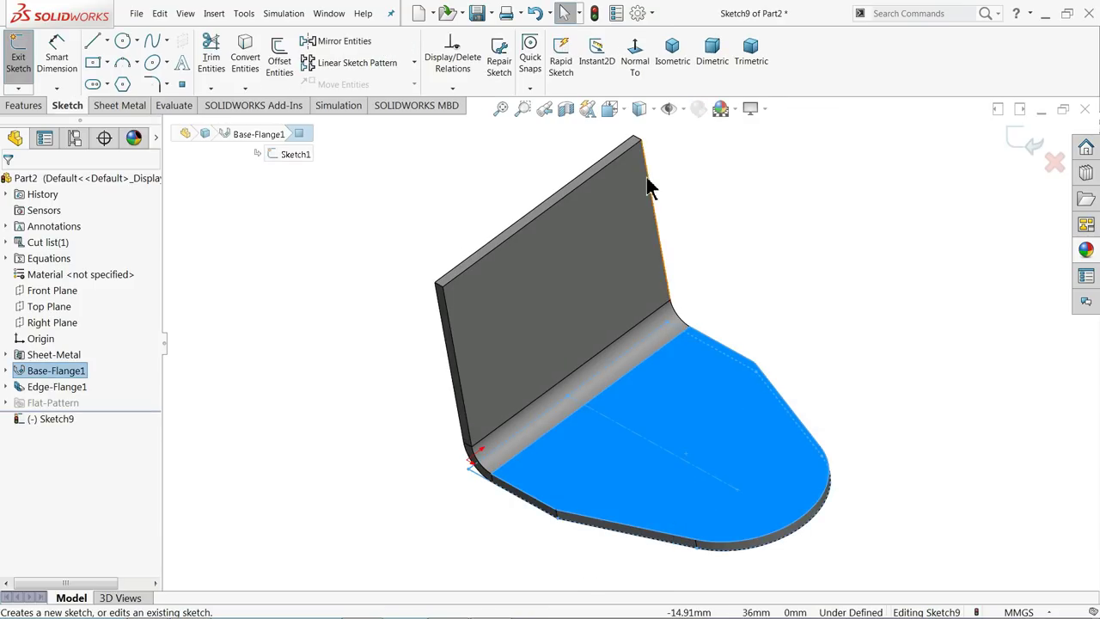
left_click(641, 65)
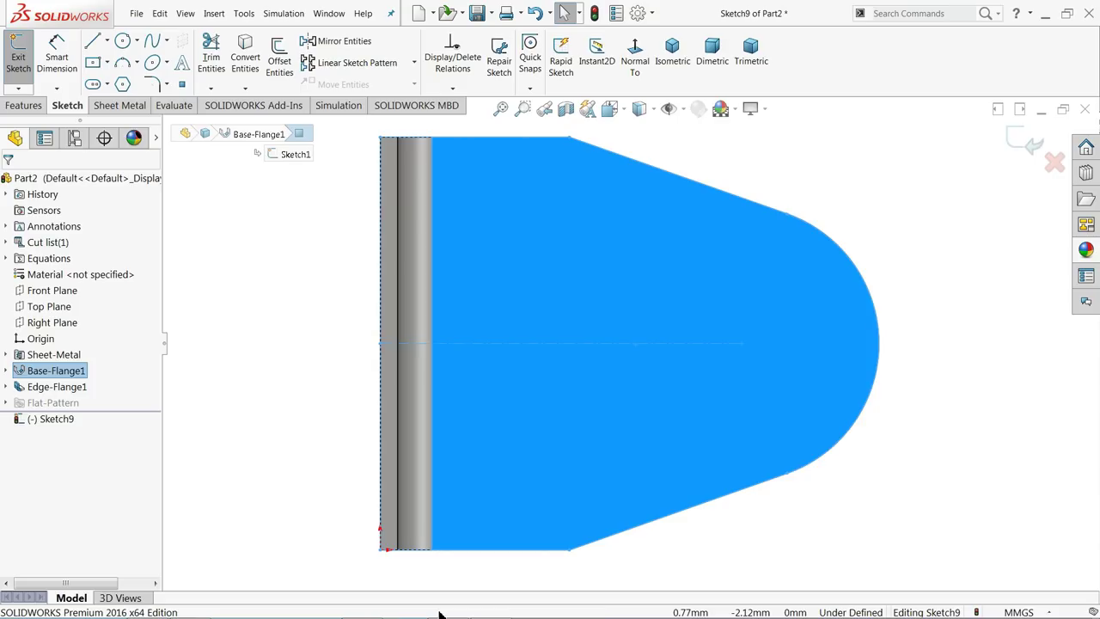
left_click(1044, 13)
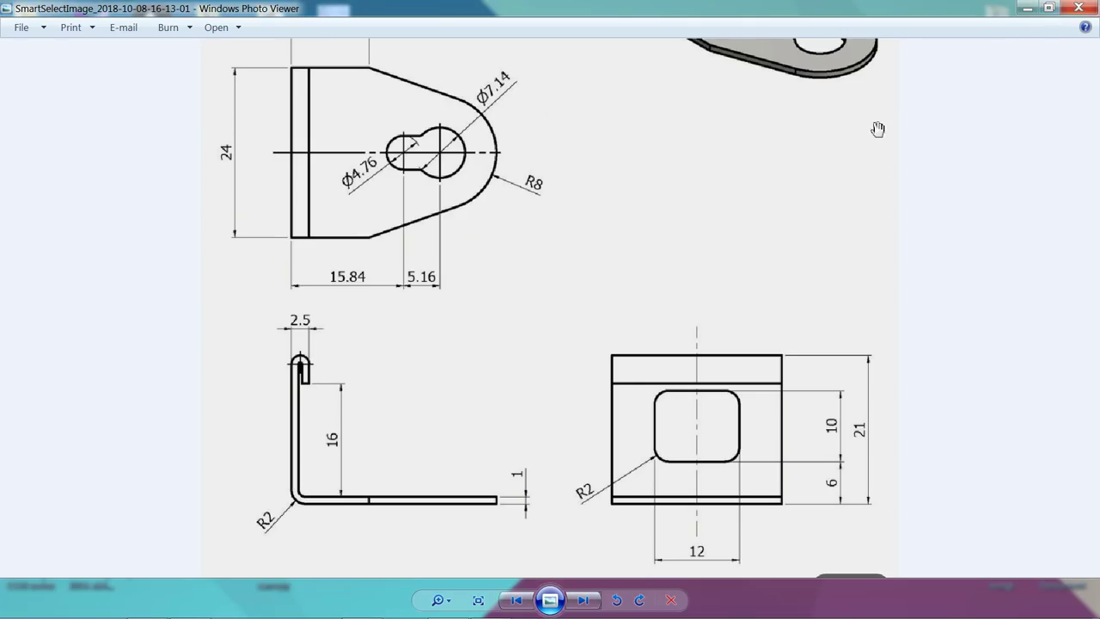
scroll(436, 133, "up", 1)
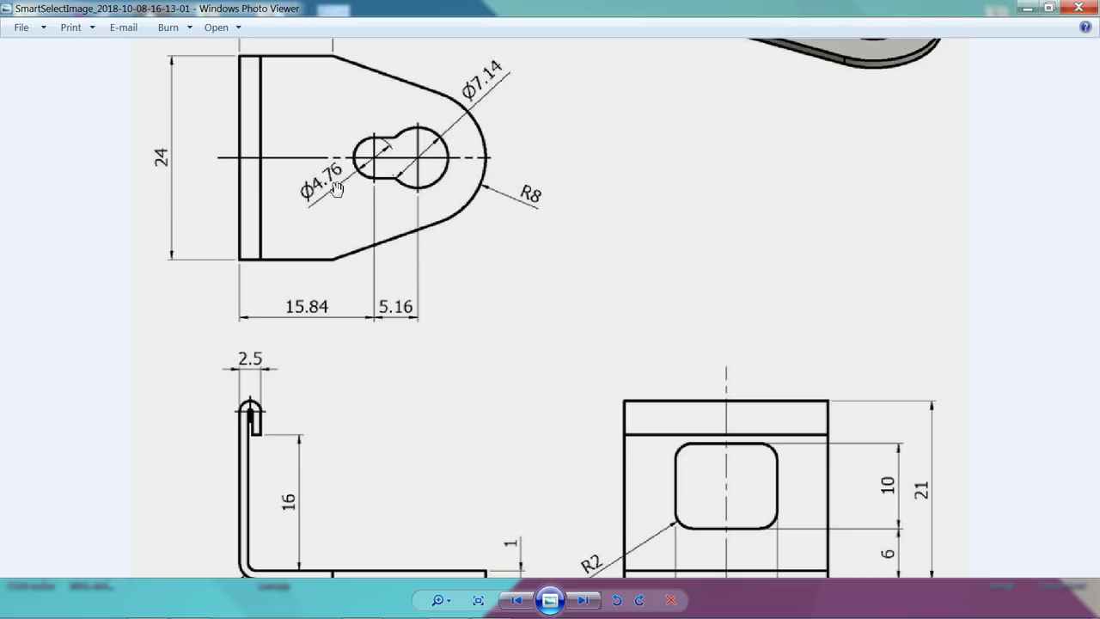
Draw two circles, one at the rounded end's arc centre and one left of it.
key("alt+Tab")
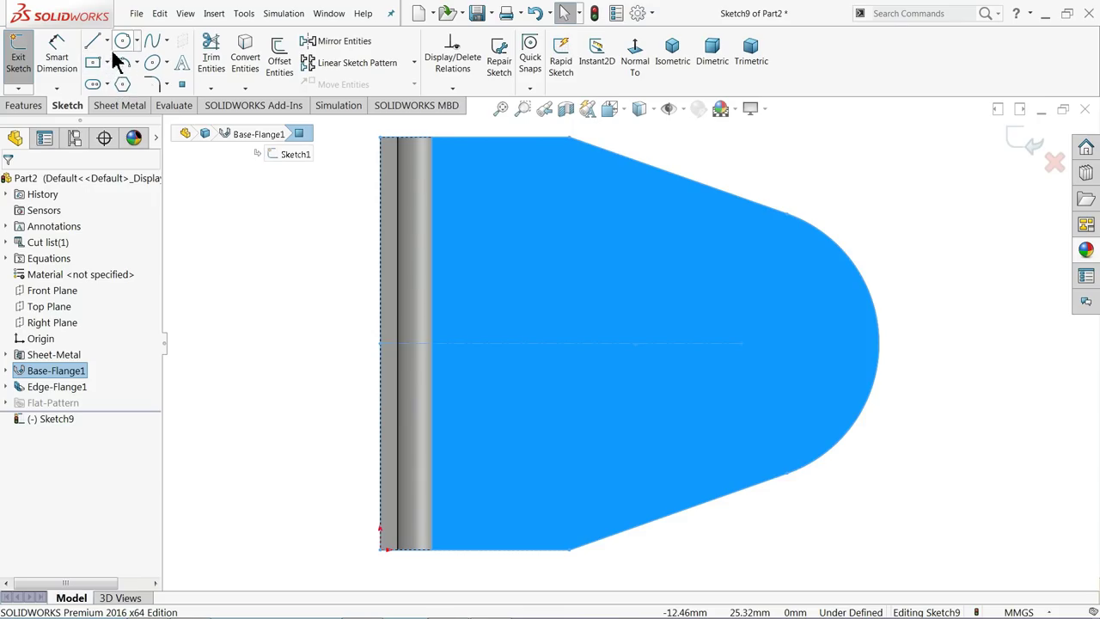
left_click(123, 40)
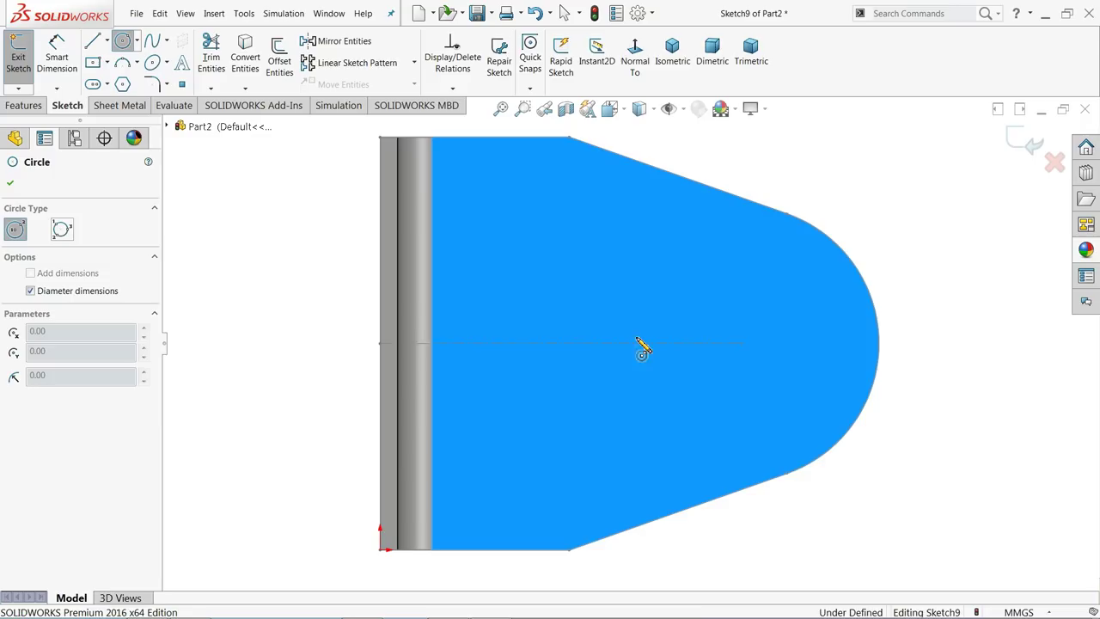
left_click(740, 342)
left_click(794, 341)
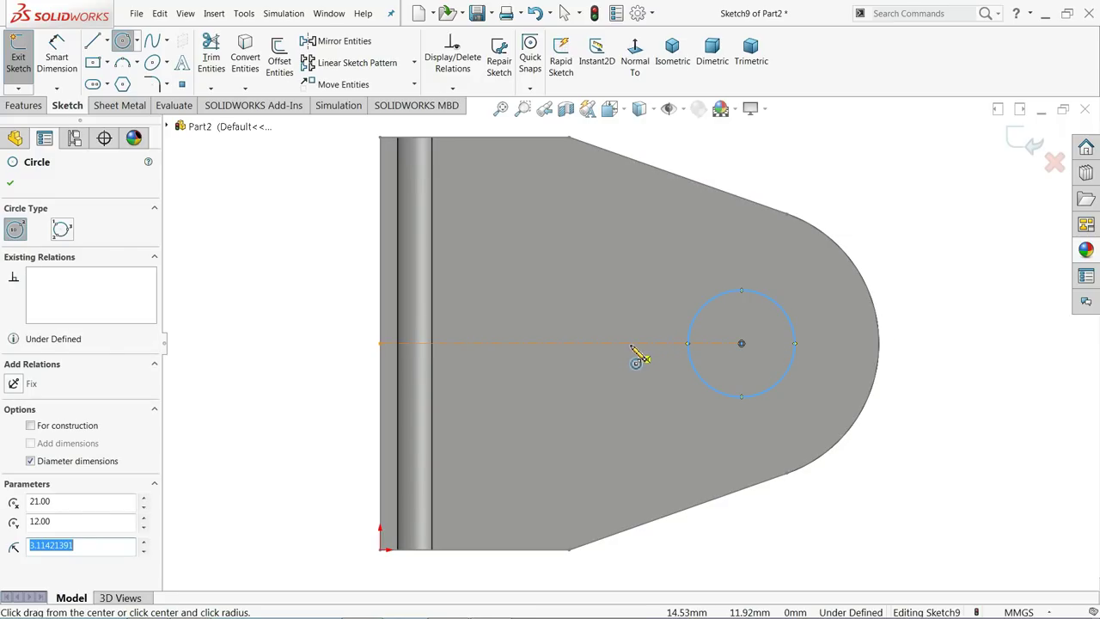
left_click(640, 343)
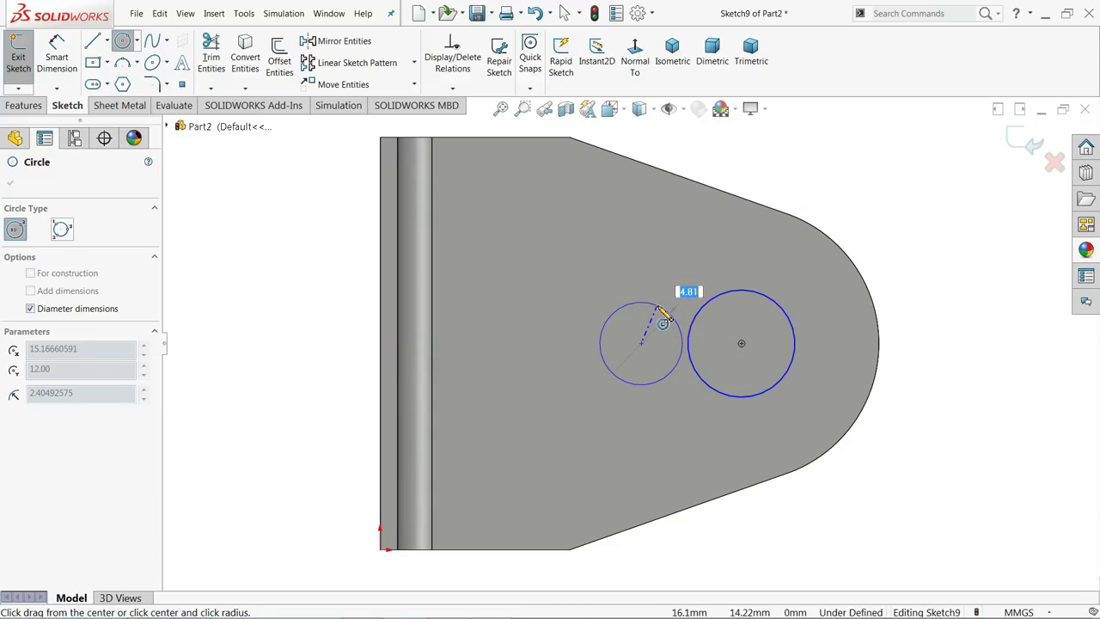
left_click(670, 314)
Dimension the distance between the circle centres as 5.16 mm.
left_click(57, 67)
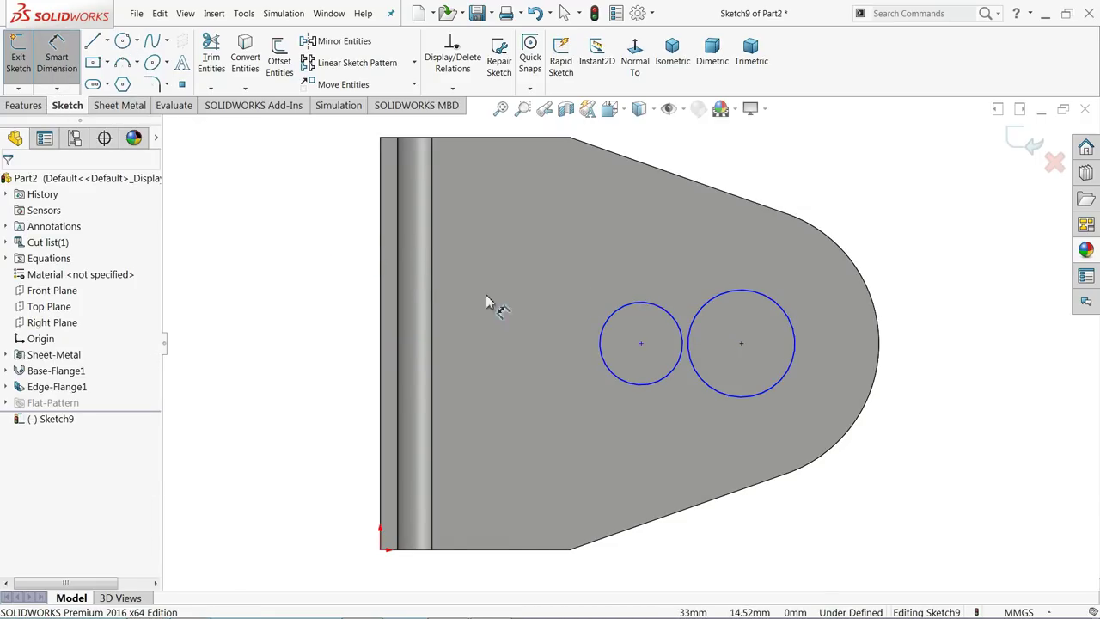
left_click(641, 344)
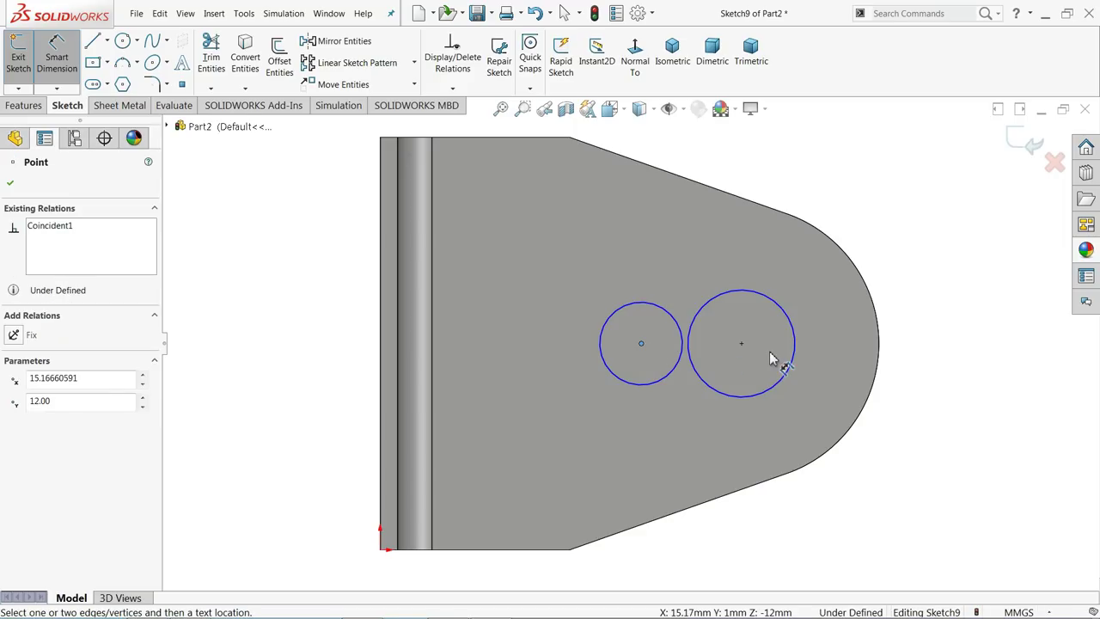
left_click(740, 345)
key("f")
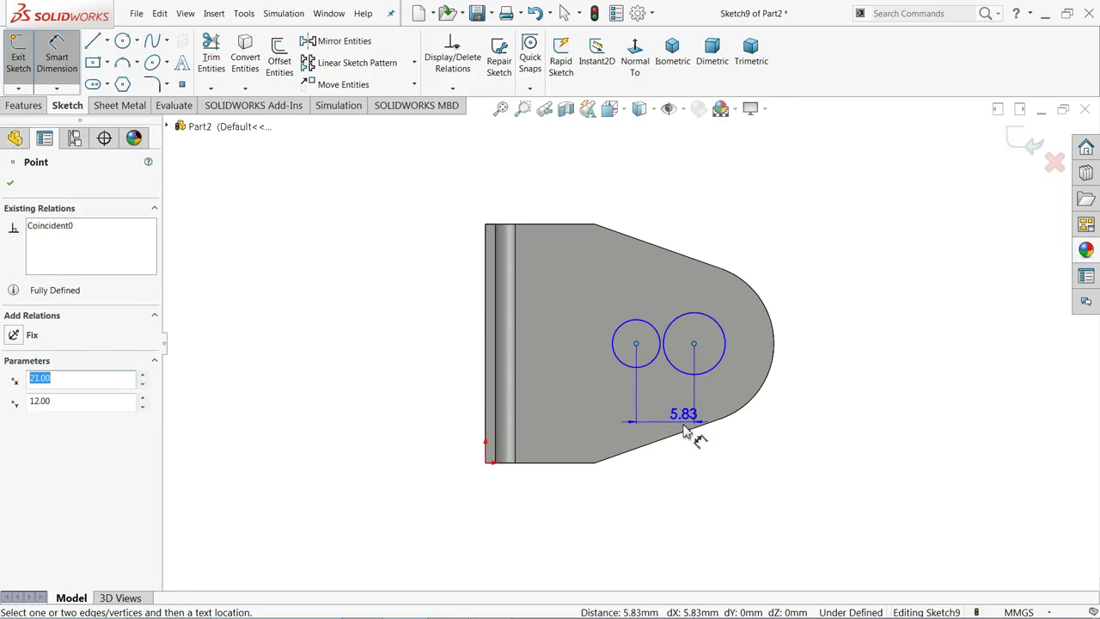
left_click(673, 472)
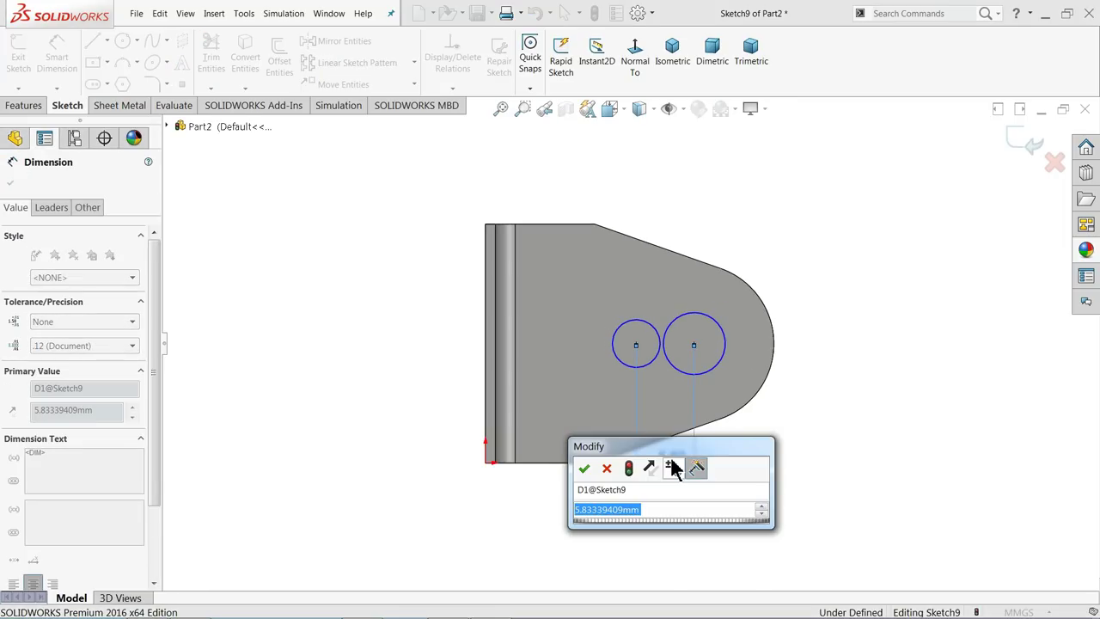
type("=")
key("BackSpace")
type("5.16")
key("Return")
Dimension the right circle at Ø7.14 and the left circle at Ø4.76.
scroll(737, 331, "down", 1)
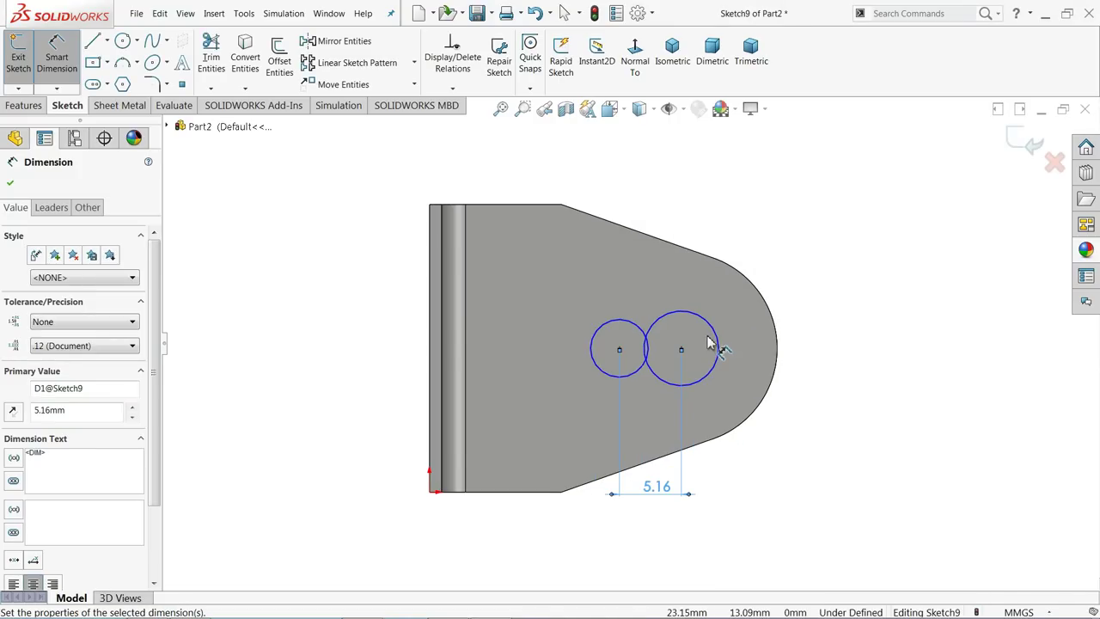
left_click(718, 344)
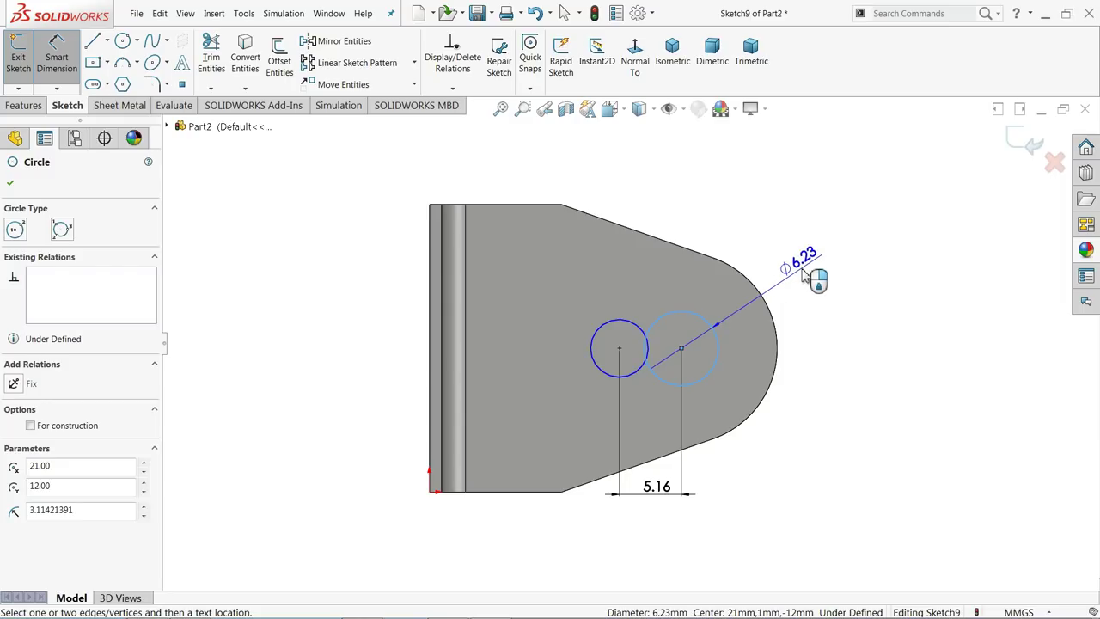
left_click(803, 273)
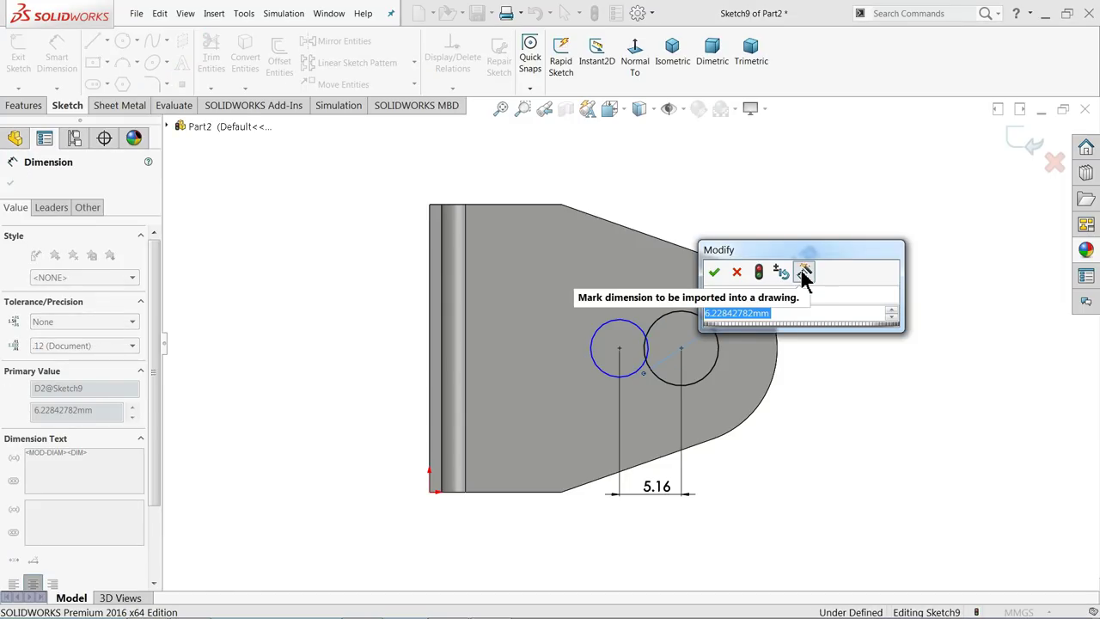
type("7.14")
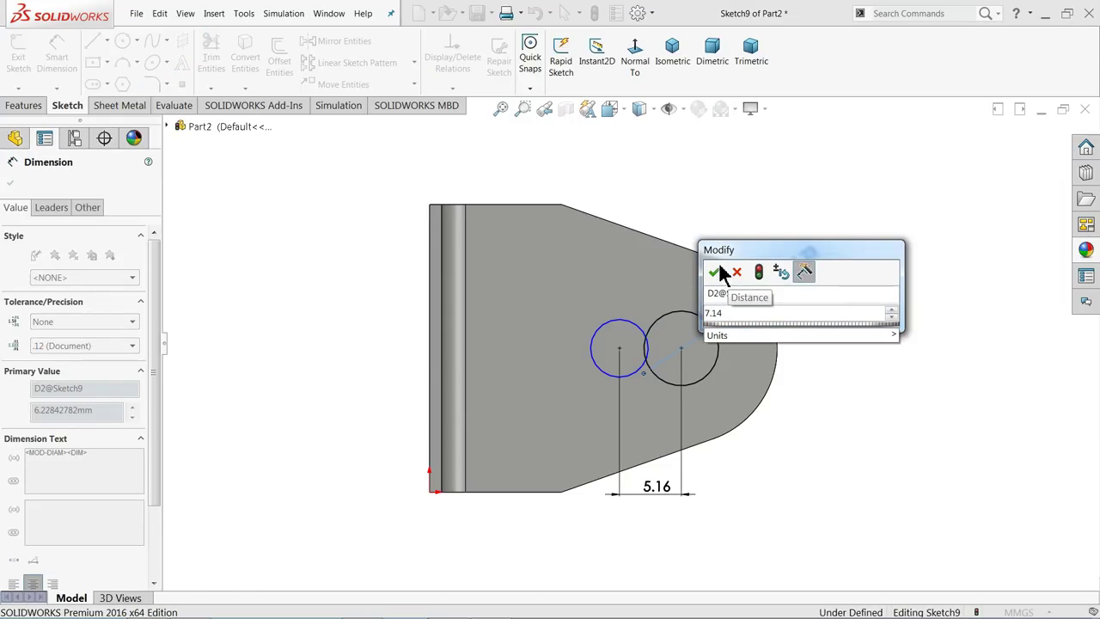
left_click(714, 271)
left_click(642, 330)
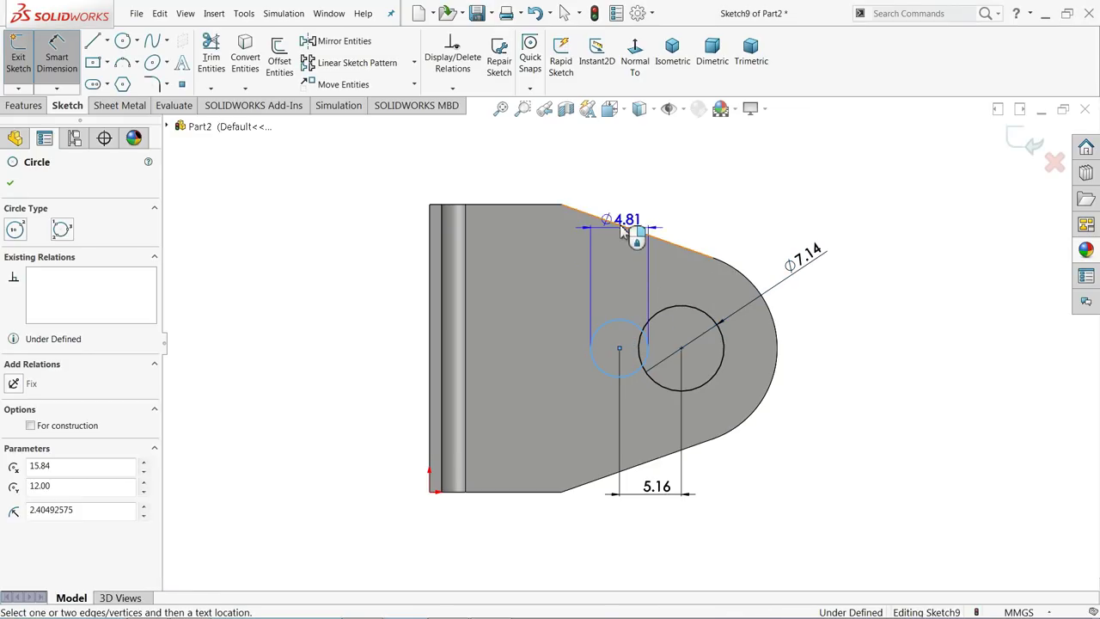
left_click(629, 191)
type("4.")
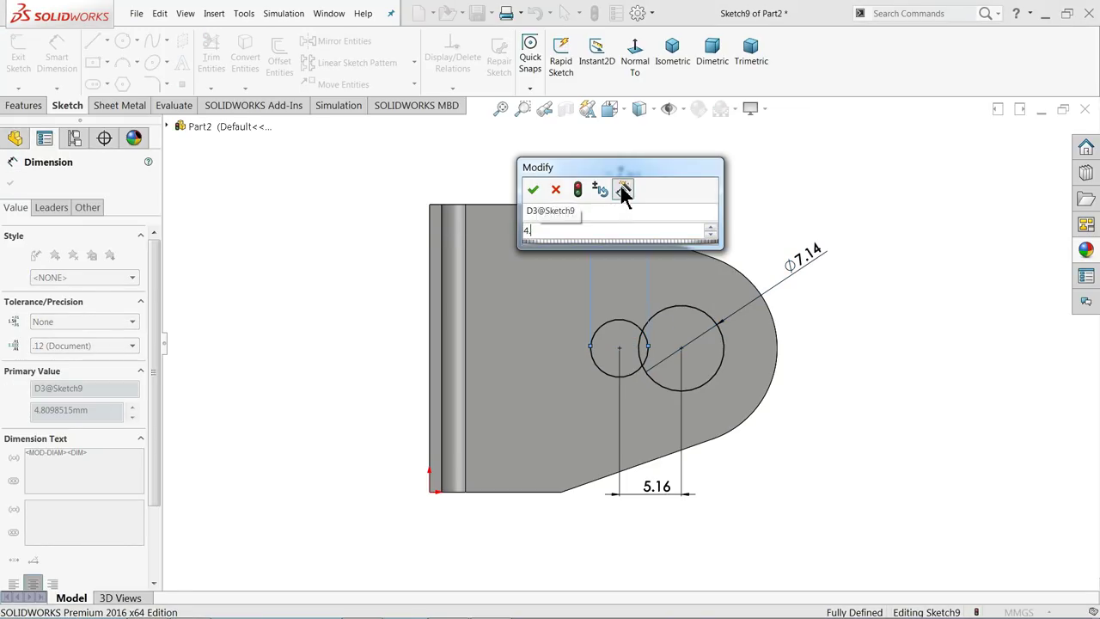
type("76")
key("Return")
scroll(653, 346, "down", 1)
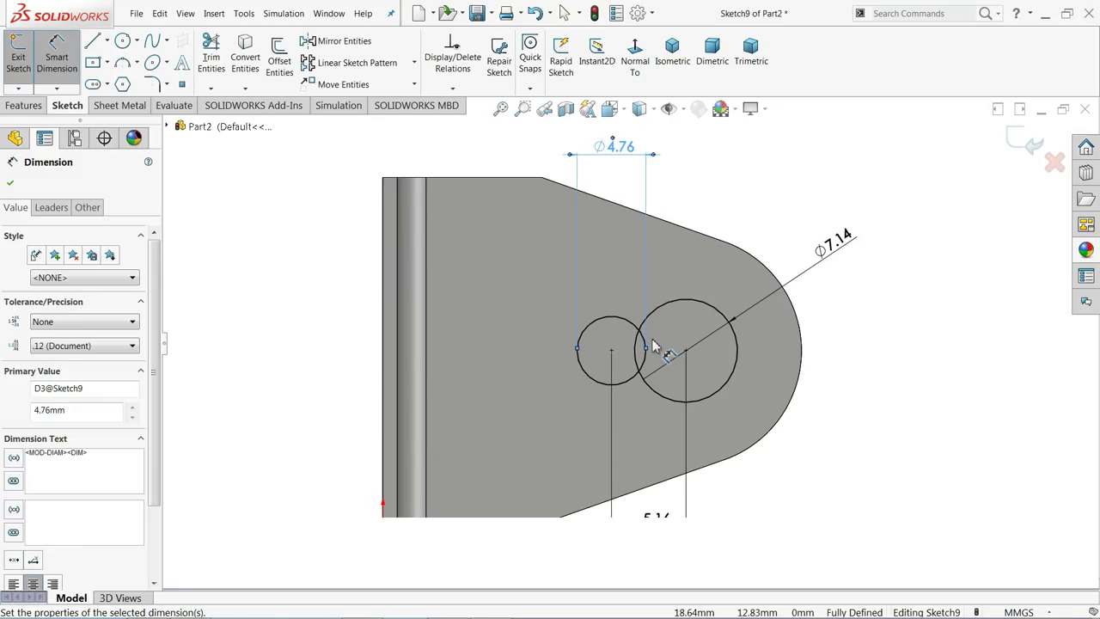
scroll(653, 346, "down", 1)
left_click(93, 41)
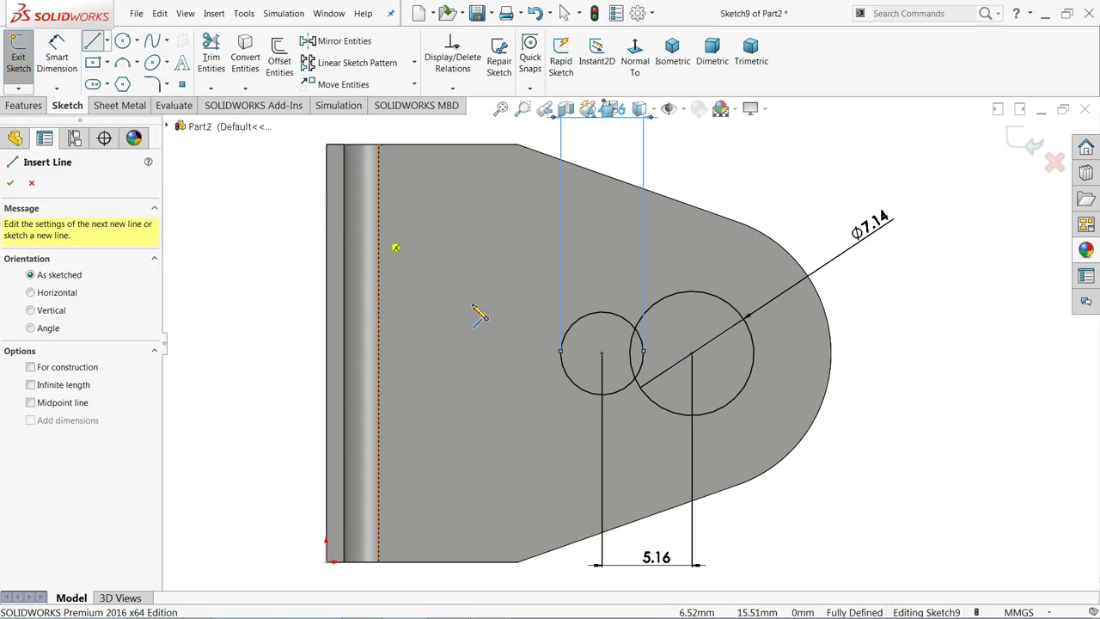
Draw horizontal top and bottom lines from the small circle to the large circle.
scroll(606, 327, "down", 1)
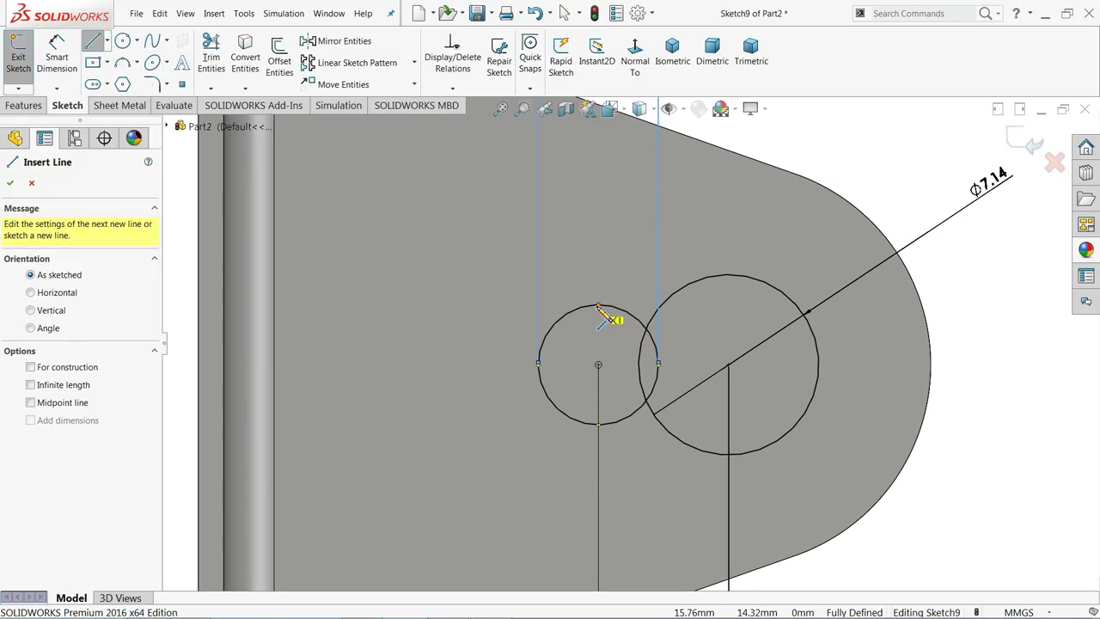
left_click(598, 305)
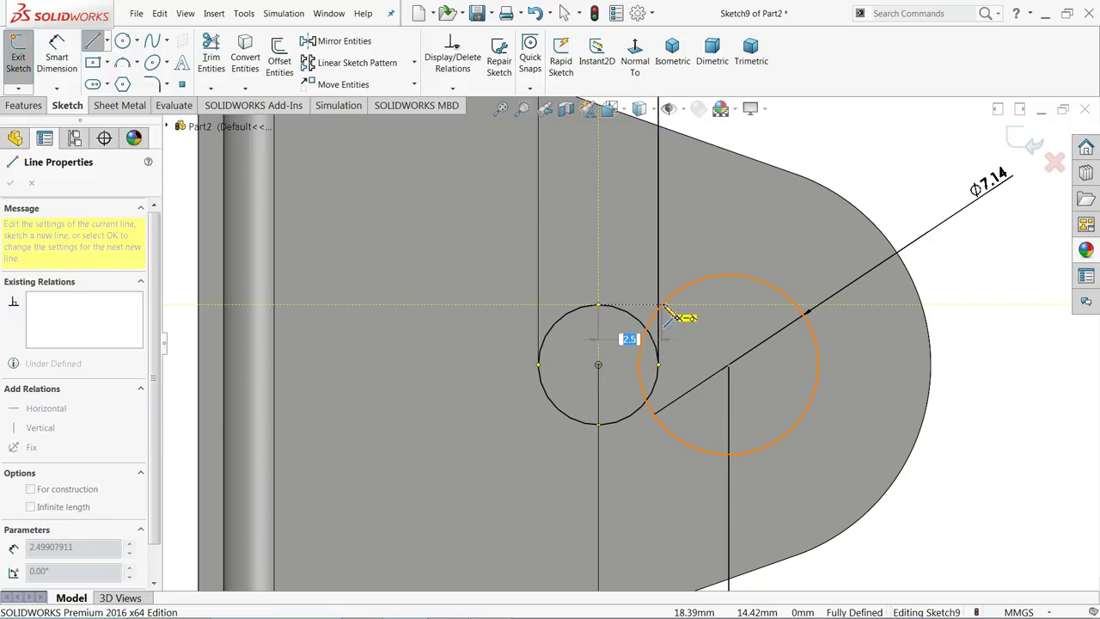
left_click(663, 305)
key("Escape")
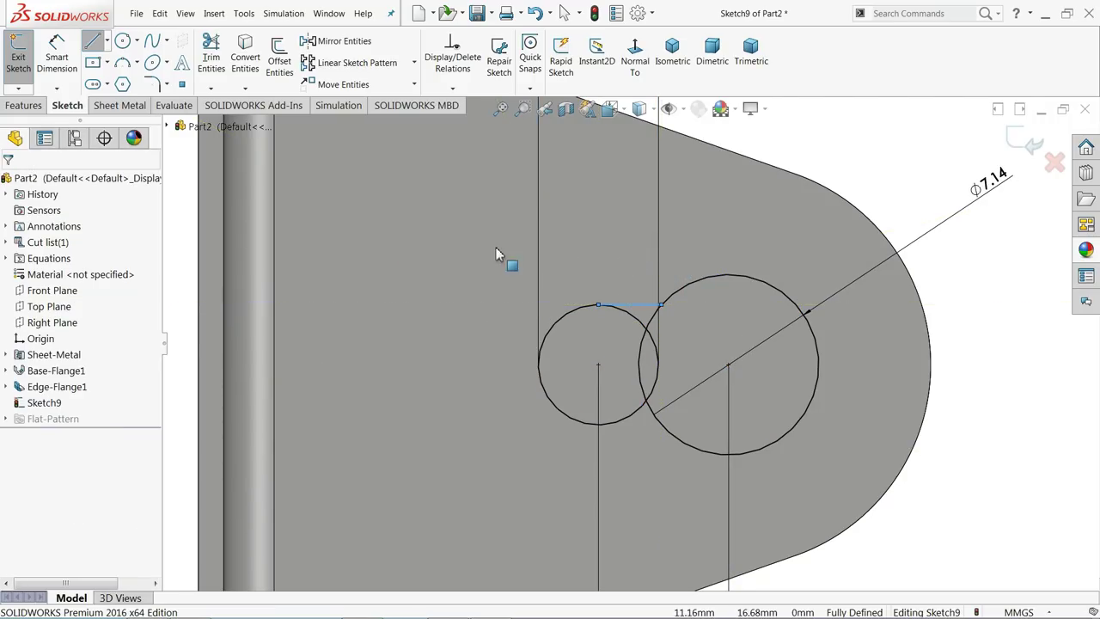
left_click(94, 41)
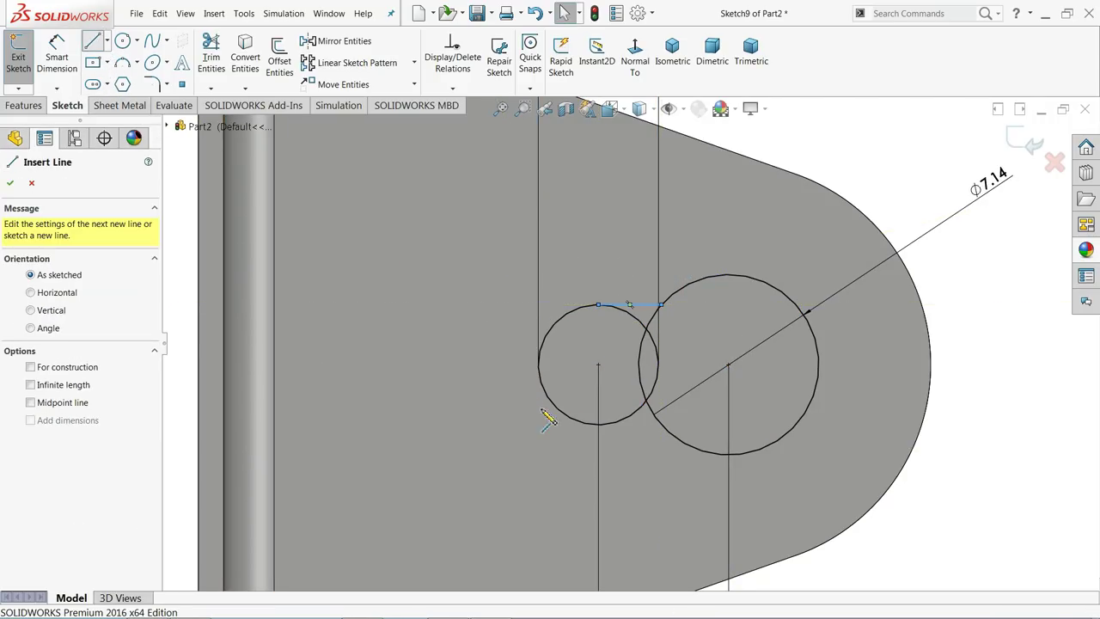
left_click(599, 424)
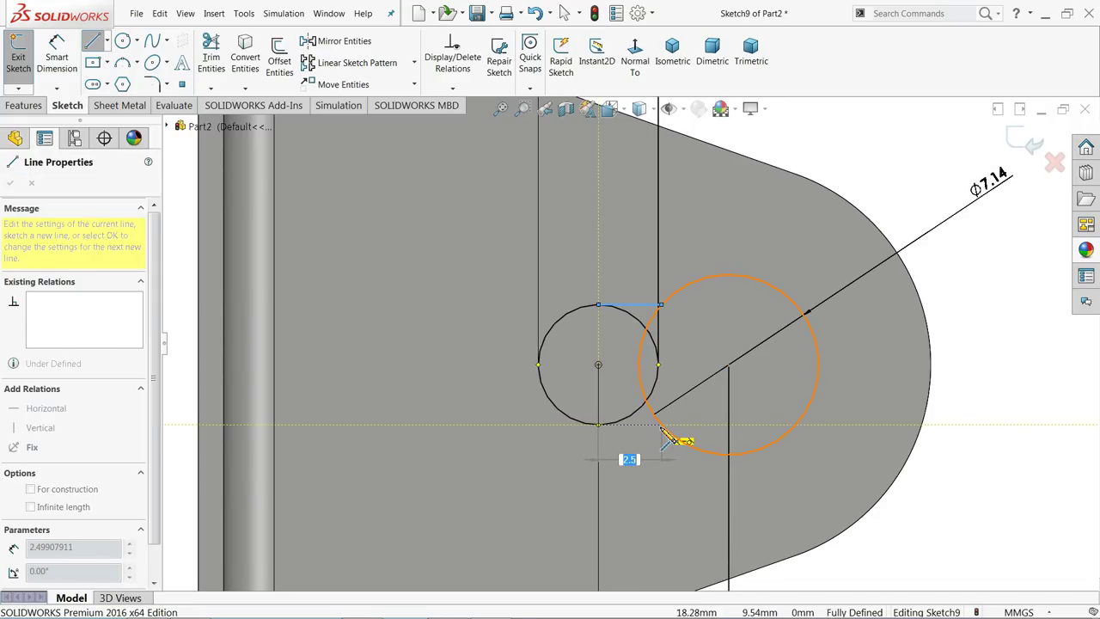
left_click(662, 424)
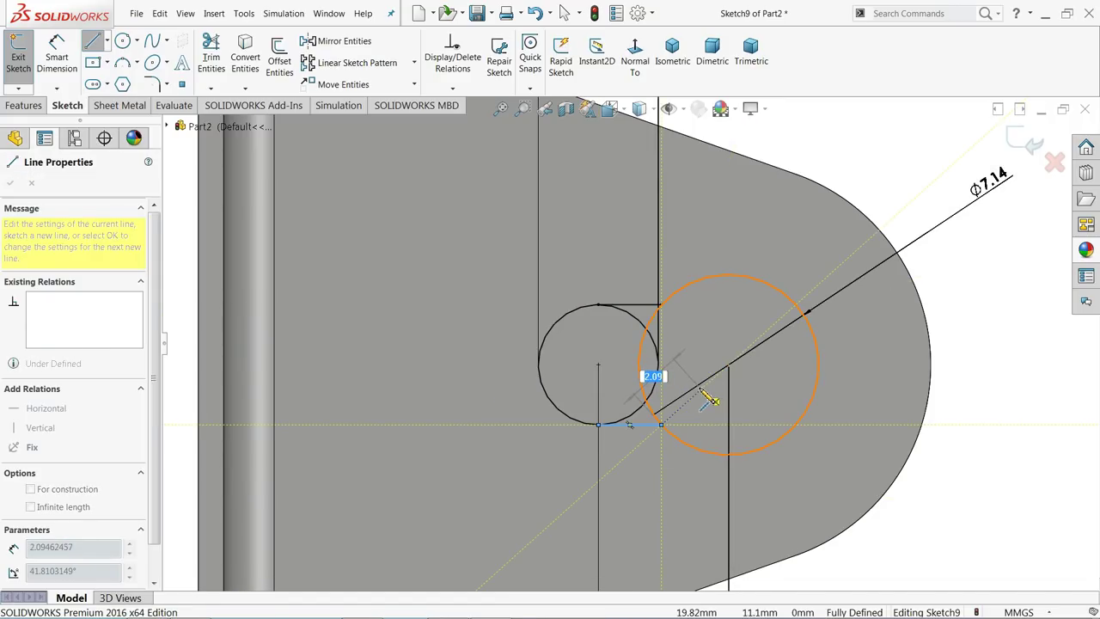
right_click(702, 387)
left_click(730, 395)
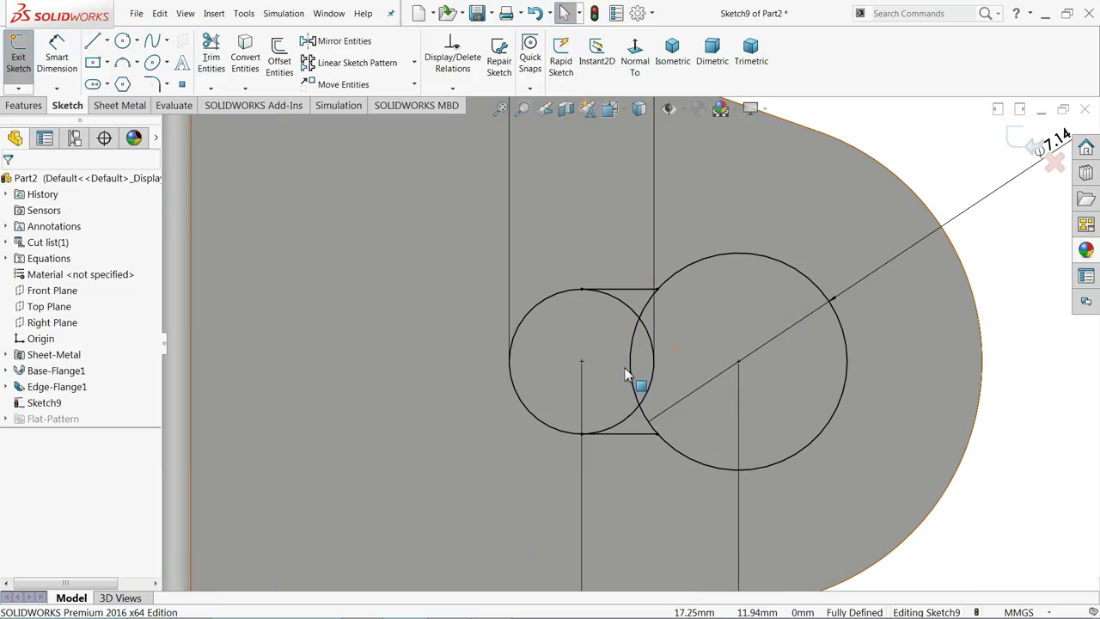
Power-trim the overlapping inner arcs of both circles to leave one keyhole outline.
scroll(640, 381, "up", 1)
left_click(642, 362)
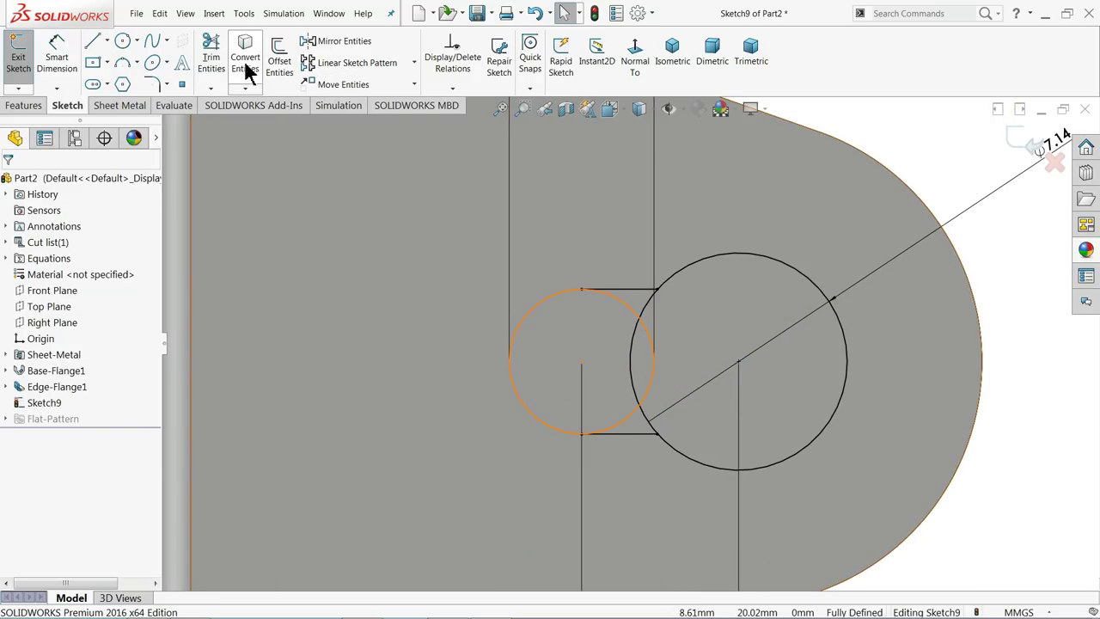
left_click(213, 74)
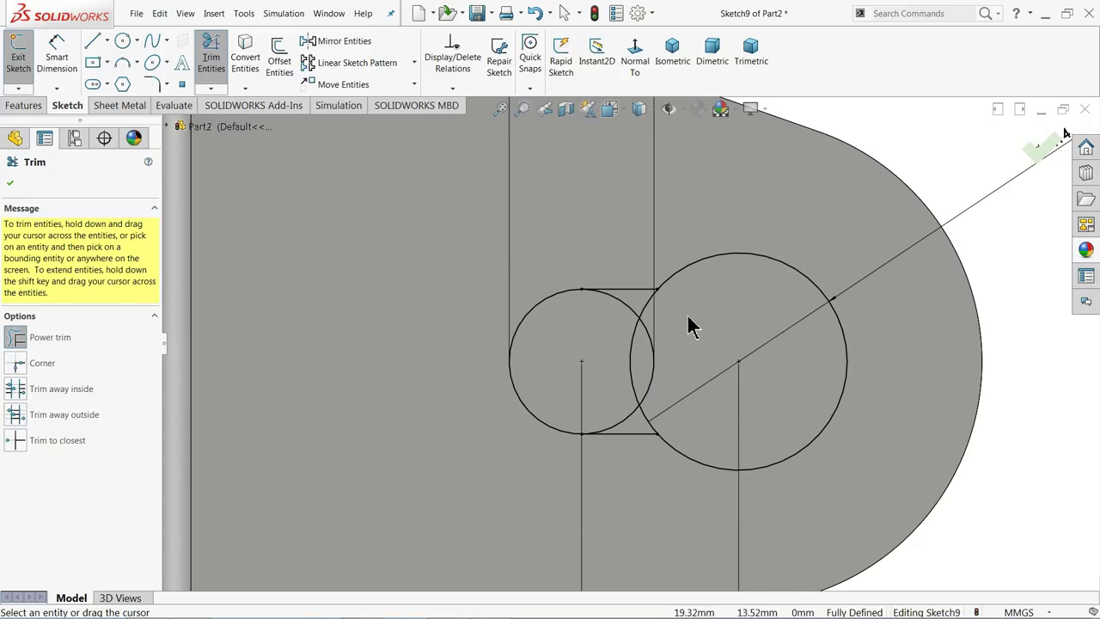
mouse_move(688, 316)
left_mouse_down()
mouse_move(619, 315)
mouse_move(611, 325)
mouse_move(669, 366)
mouse_move(642, 411)
mouse_move(621, 412)
mouse_move(624, 386)
left_mouse_up()
scroll(658, 344, "up", 4)
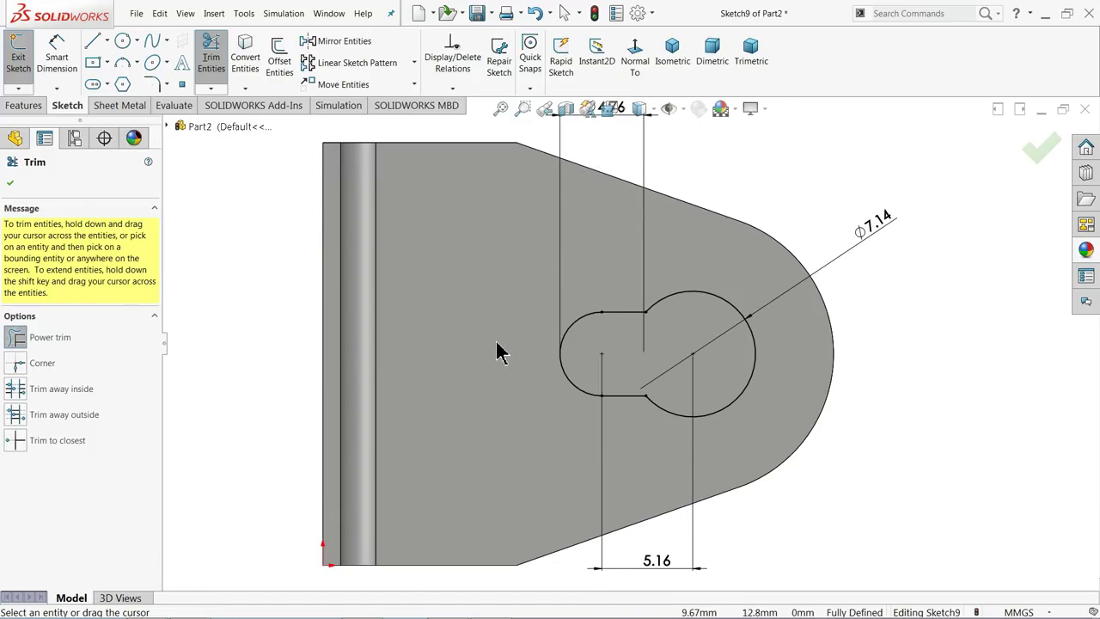
left_click(11, 186)
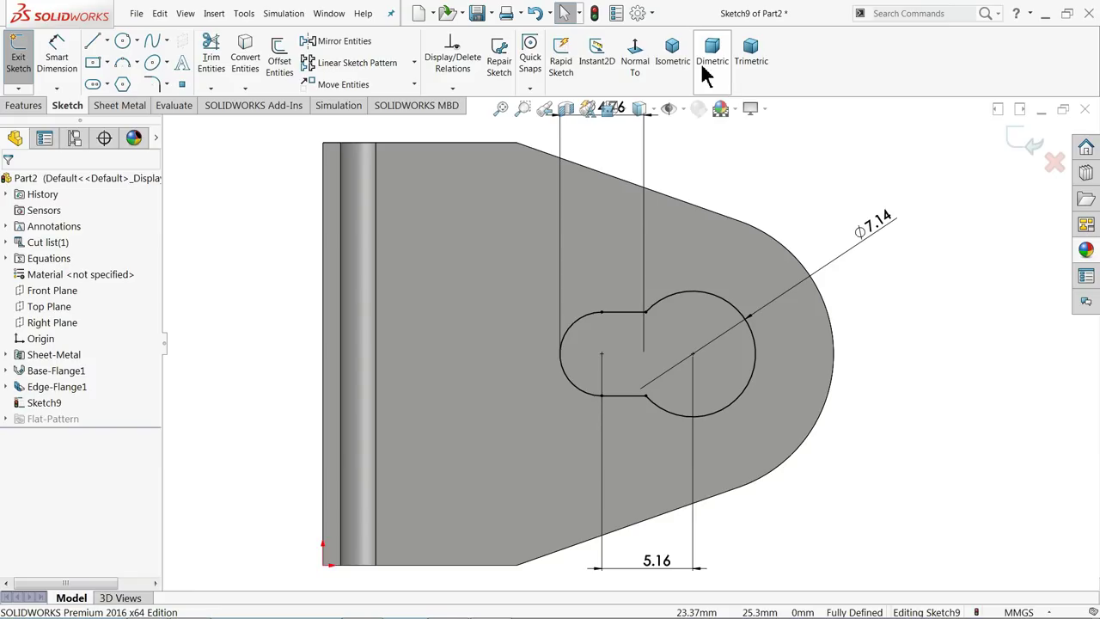
Start a sheet-metal Extruded Cut of the keyhole sketch with depth linked to thickness.
left_click(676, 48)
scroll(626, 434, "down", 3)
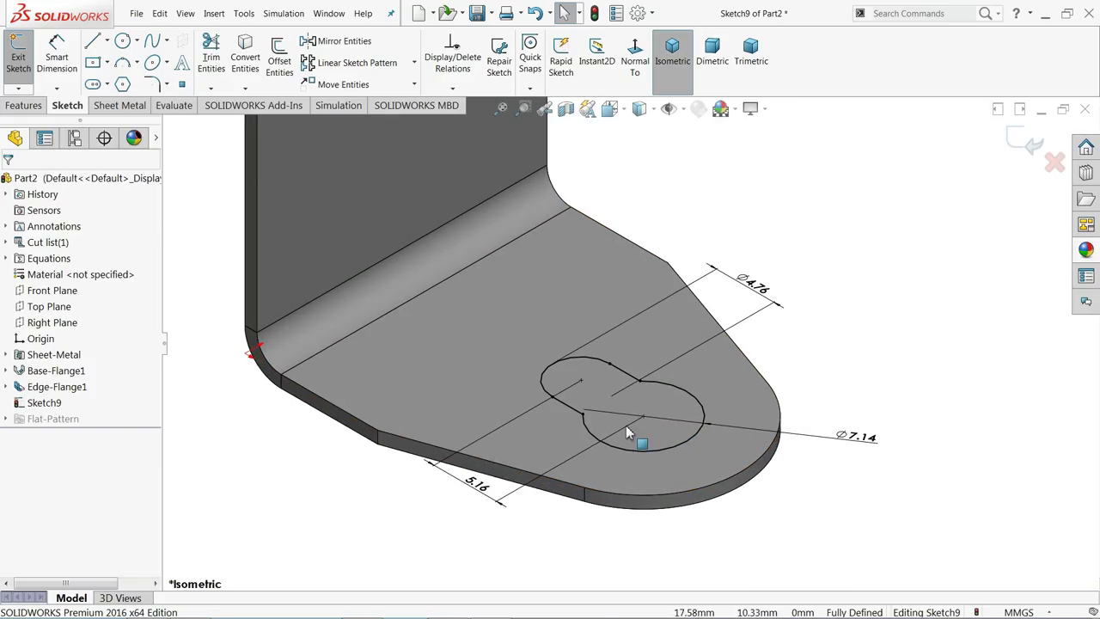
left_click(122, 106)
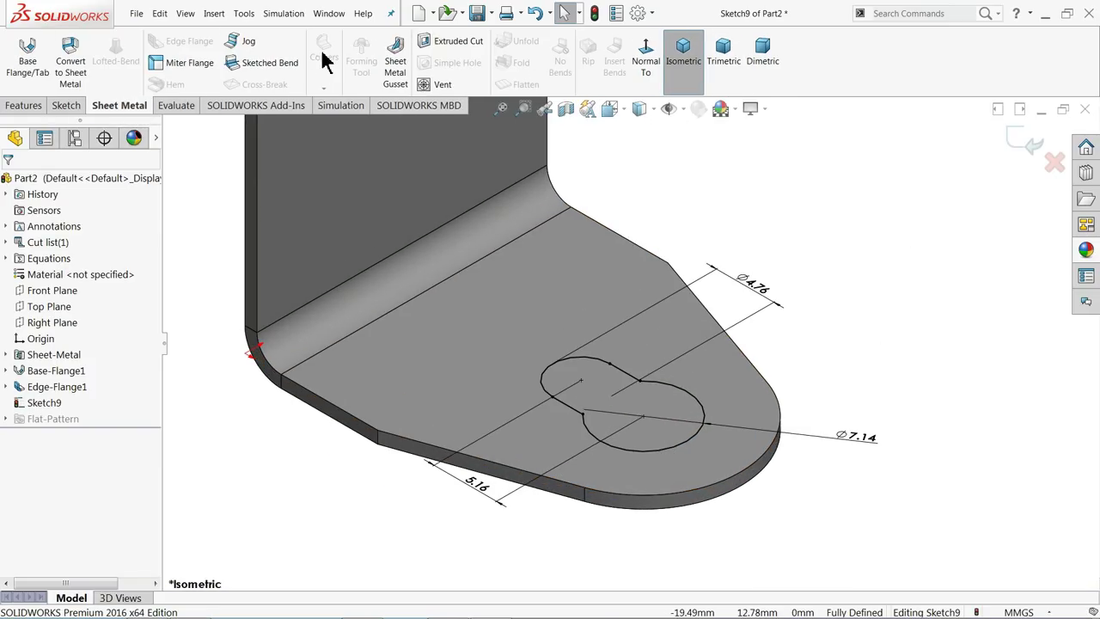
left_click(458, 49)
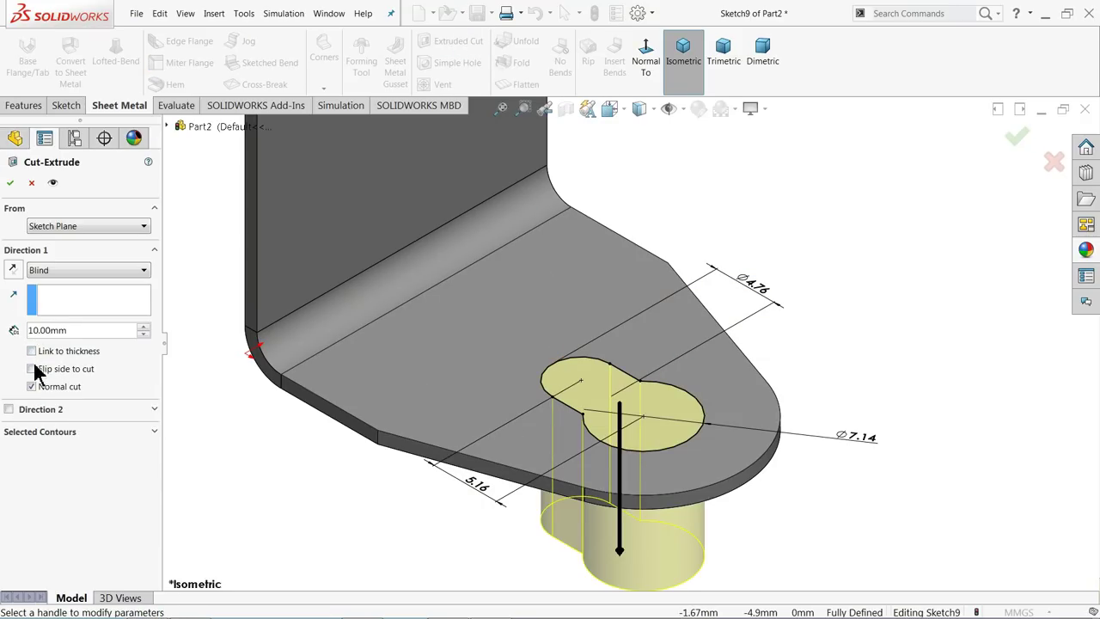
left_click(32, 351)
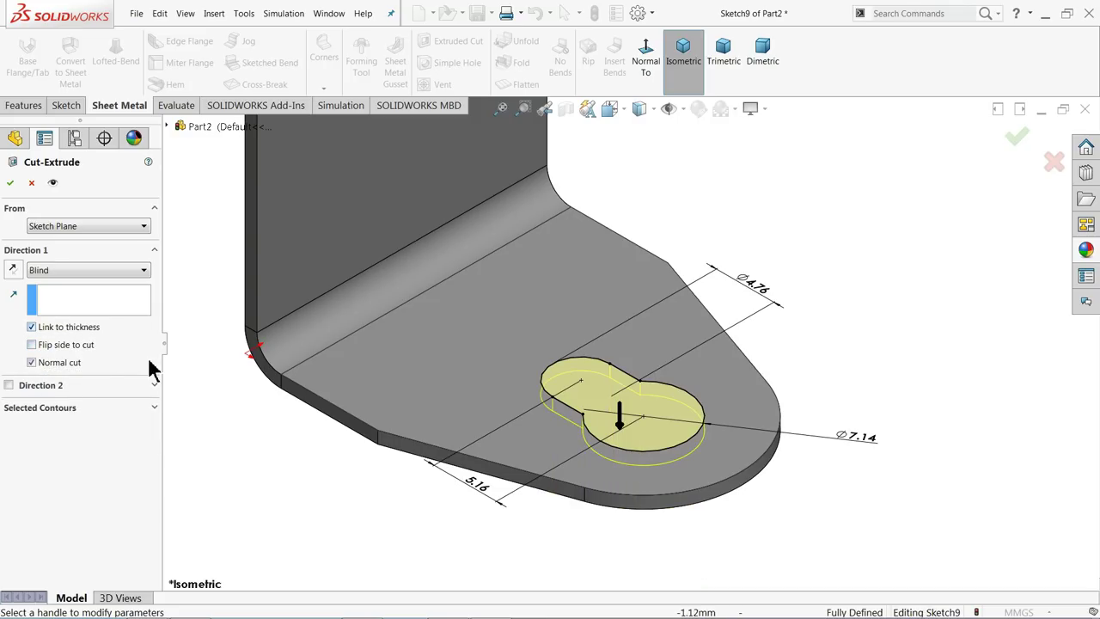
middle_click_drag(446, 412, 627, 489)
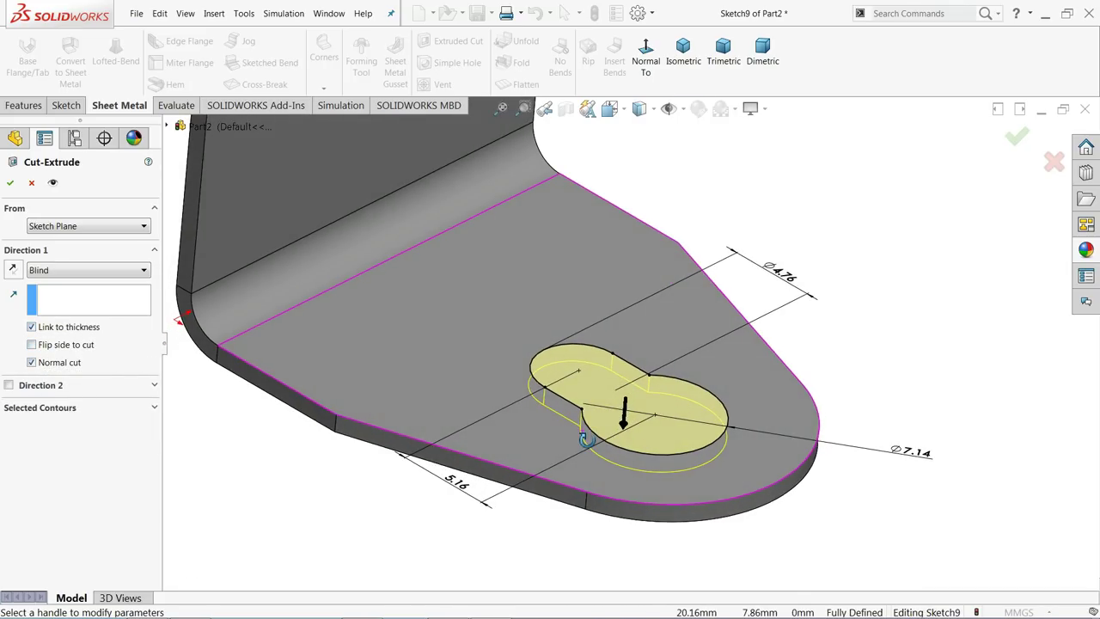
Try a Blind 11 mm depth, then relink to sheet thickness and accept the cut.
left_click(32, 327)
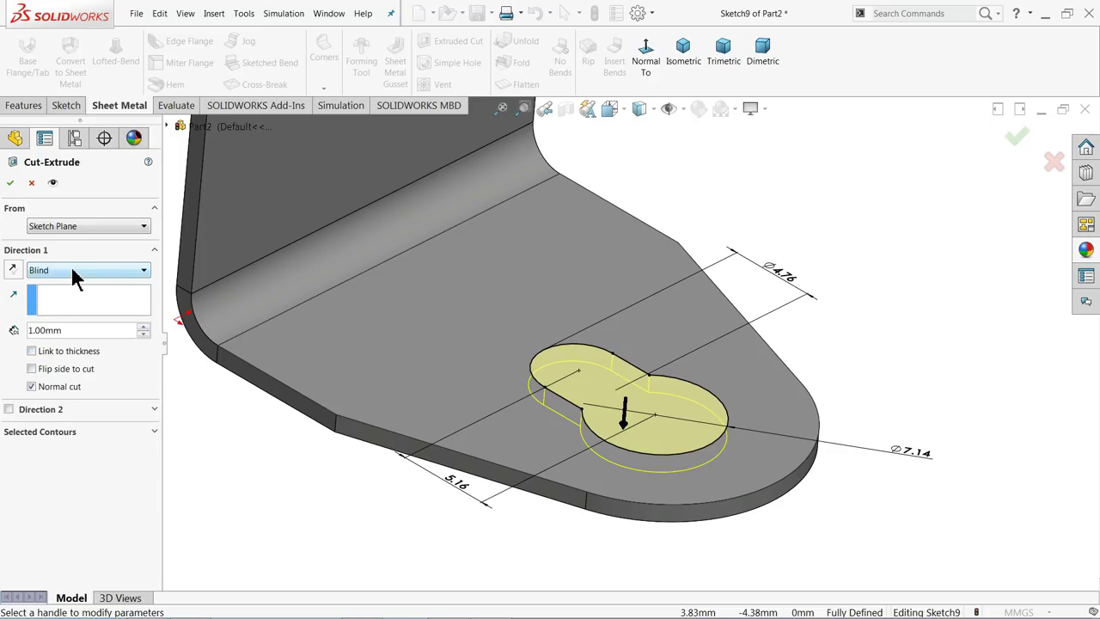
left_click(70, 268)
left_click(76, 284)
left_click(144, 327)
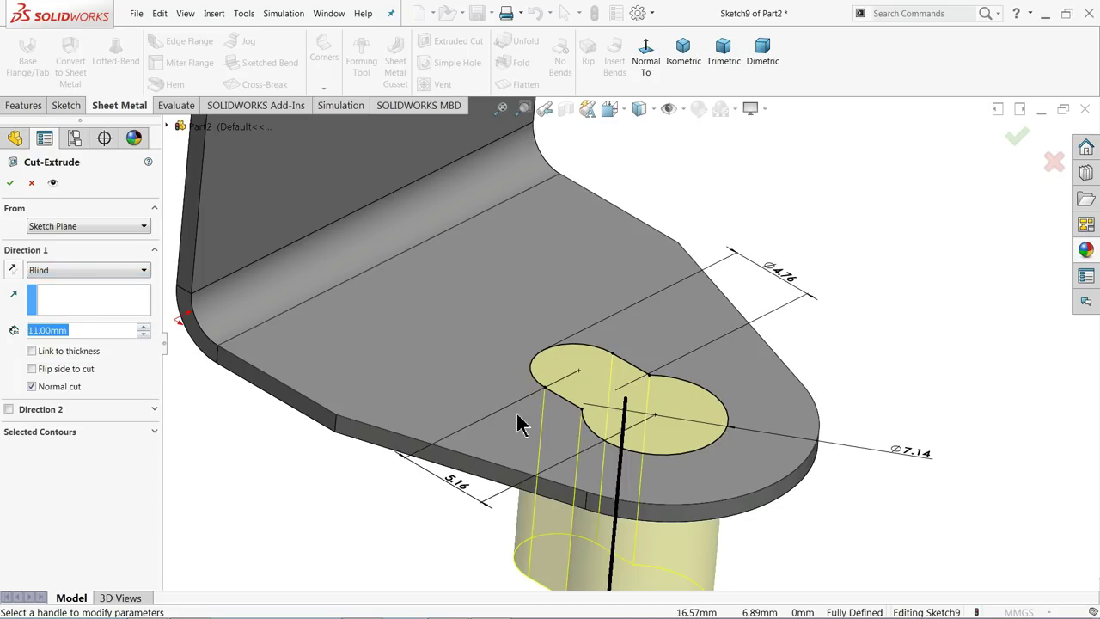
middle_click_drag(518, 422, 472, 417)
left_click(31, 351)
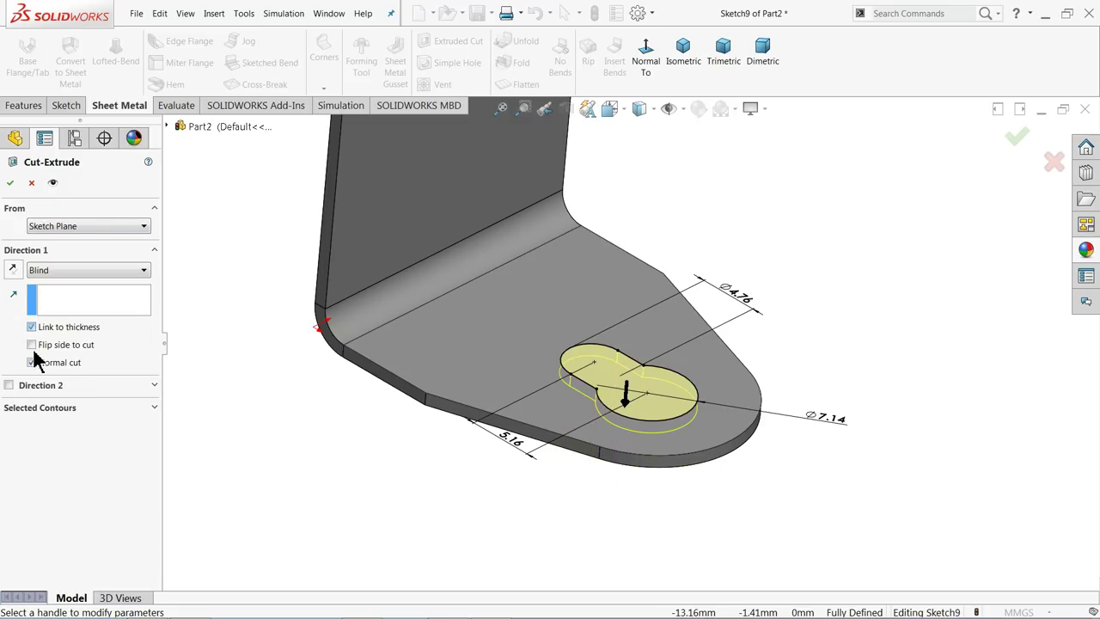
left_click(11, 182)
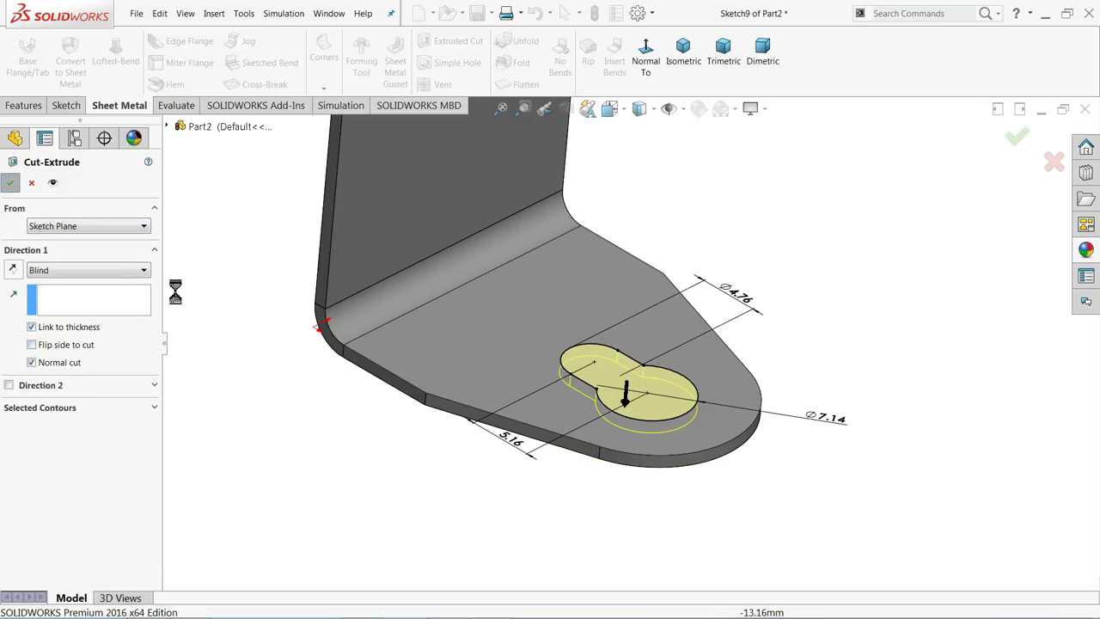
mouse_move(322, 369)
middle_mouse_down()
mouse_move(339, 401)
mouse_move(304, 373)
mouse_move(317, 375)
middle_mouse_up()
Start a hem on the upright flange's top edge.
key("ctrl+7")
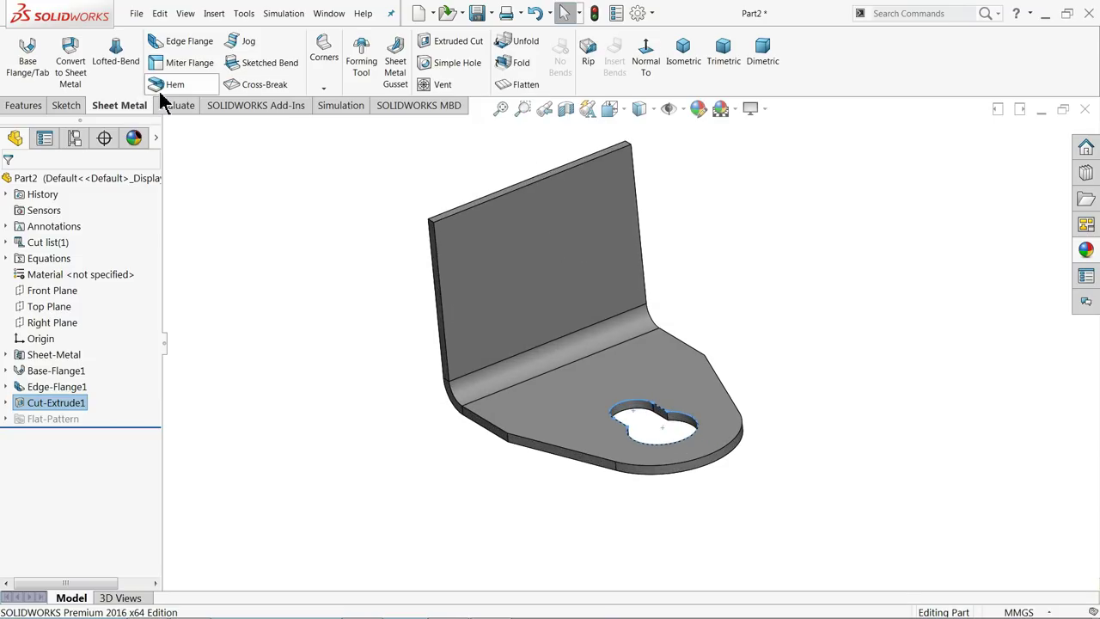
left_click(168, 86)
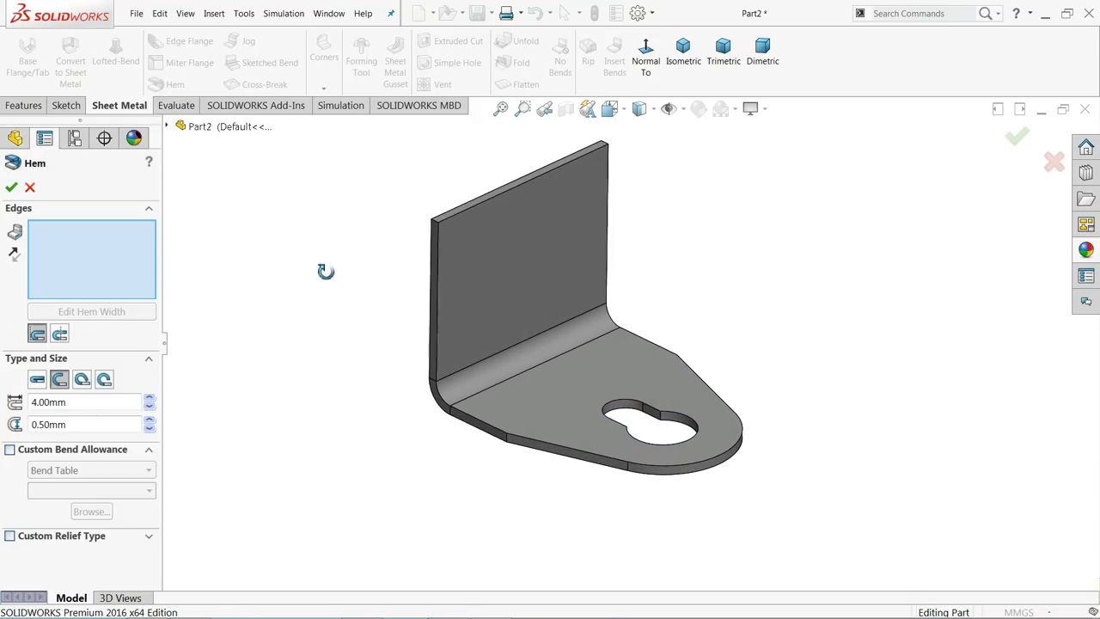
scroll(626, 196, "down", 5)
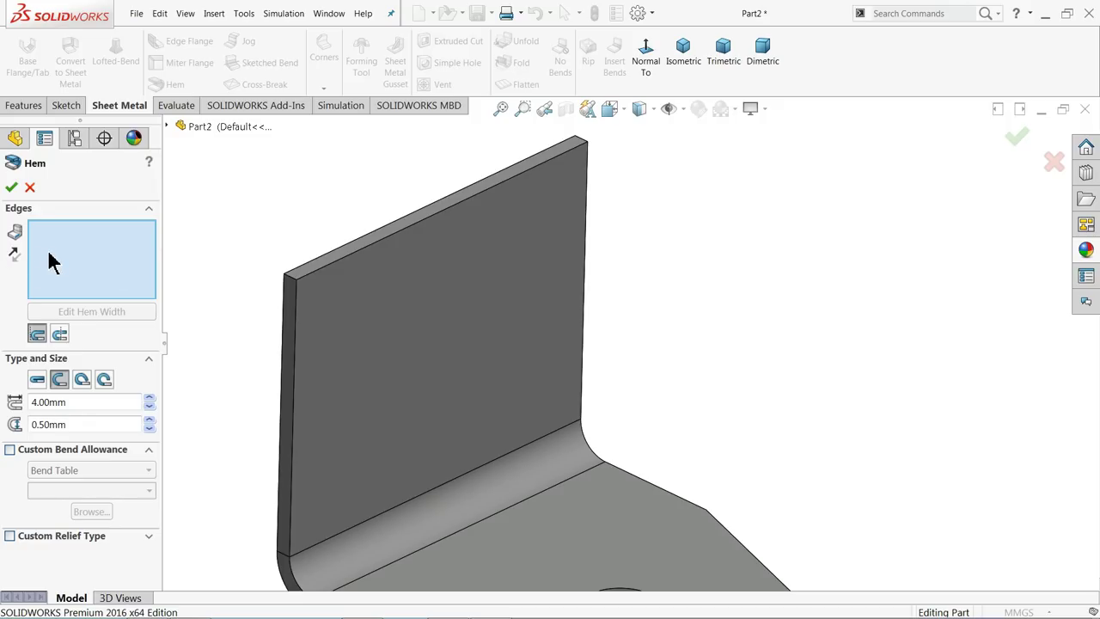
left_click(413, 229)
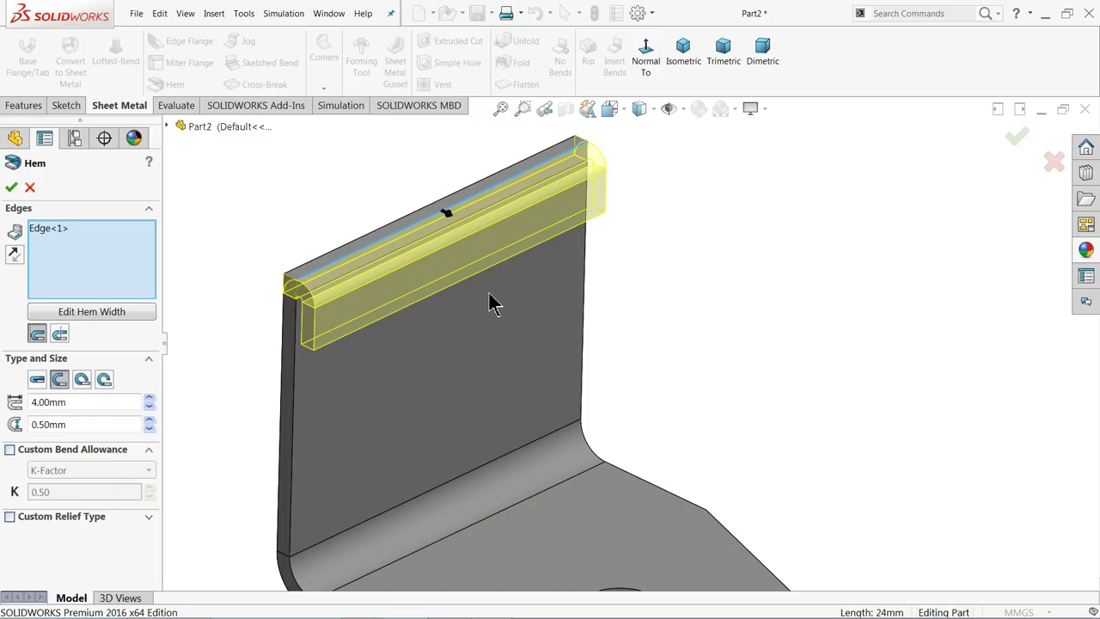
scroll(562, 358, "up", 3)
middle_click_drag(562, 359, 570, 358)
scroll(526, 352, "down", 3)
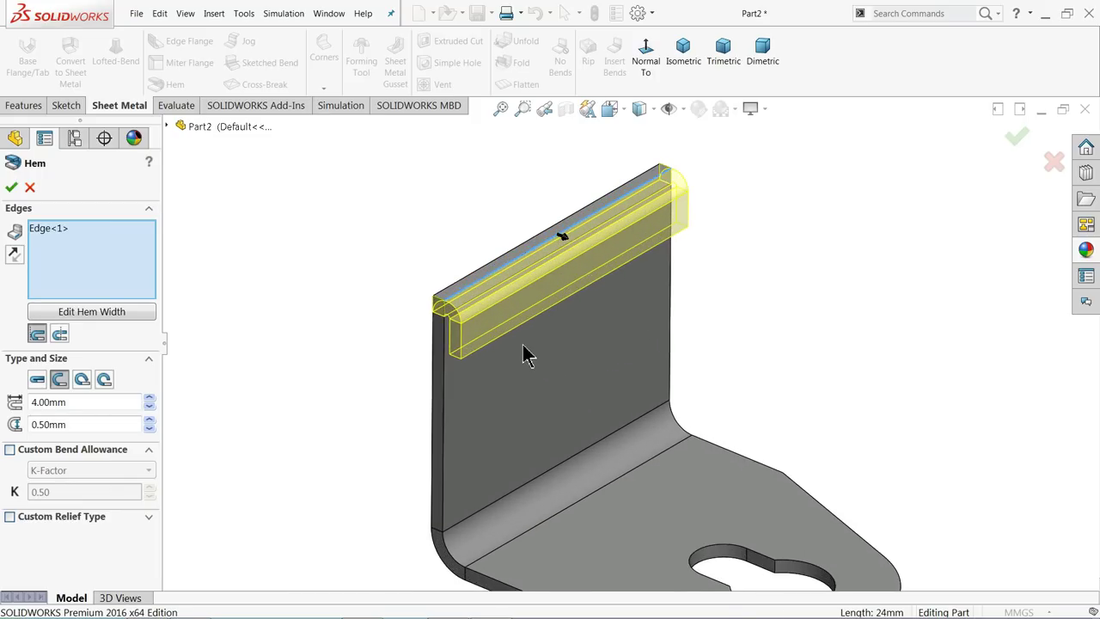
scroll(525, 353, "down", 1)
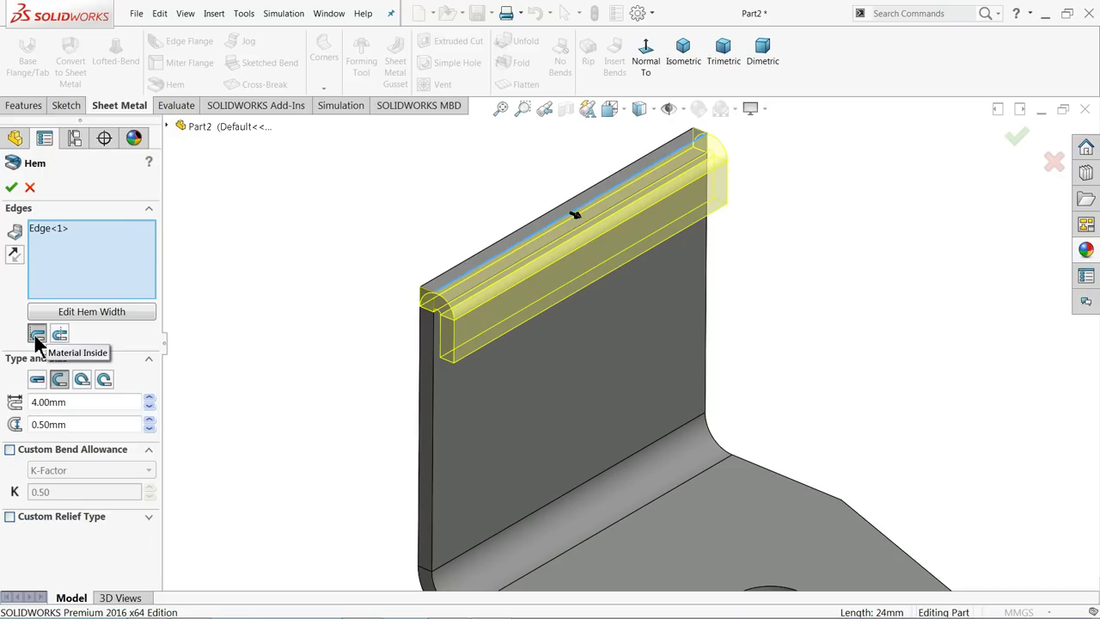
Try Bend Outside then Bend Inside, and switch between closed and open hem types.
left_click(60, 344)
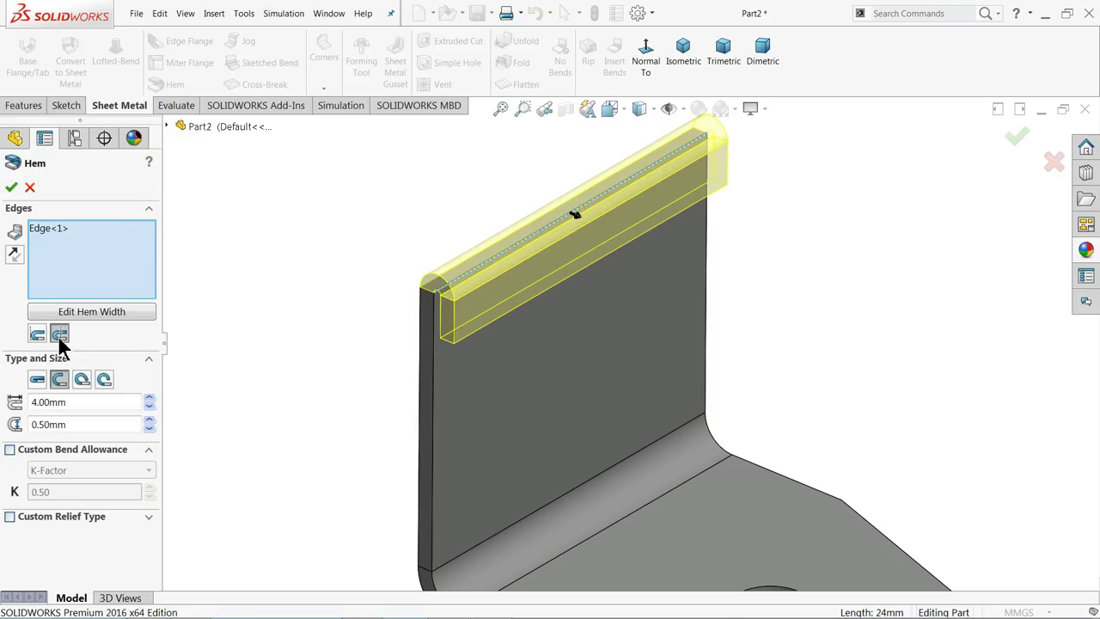
scroll(510, 326, "down", 3)
middle_click_drag(546, 291, 544, 252)
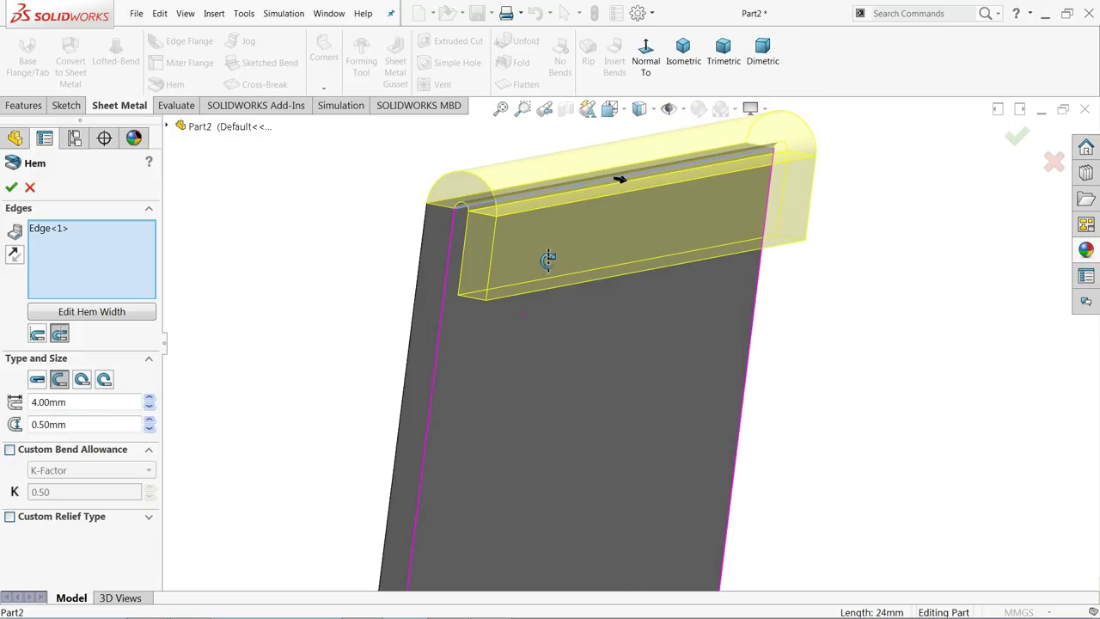
scroll(511, 213, "down", 2)
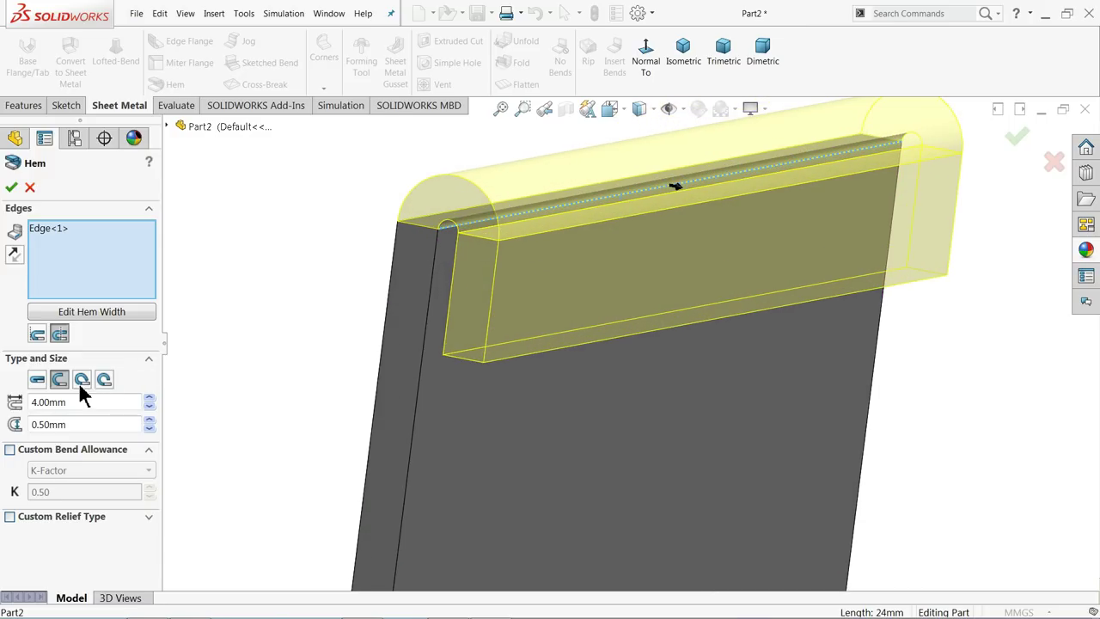
left_click(38, 335)
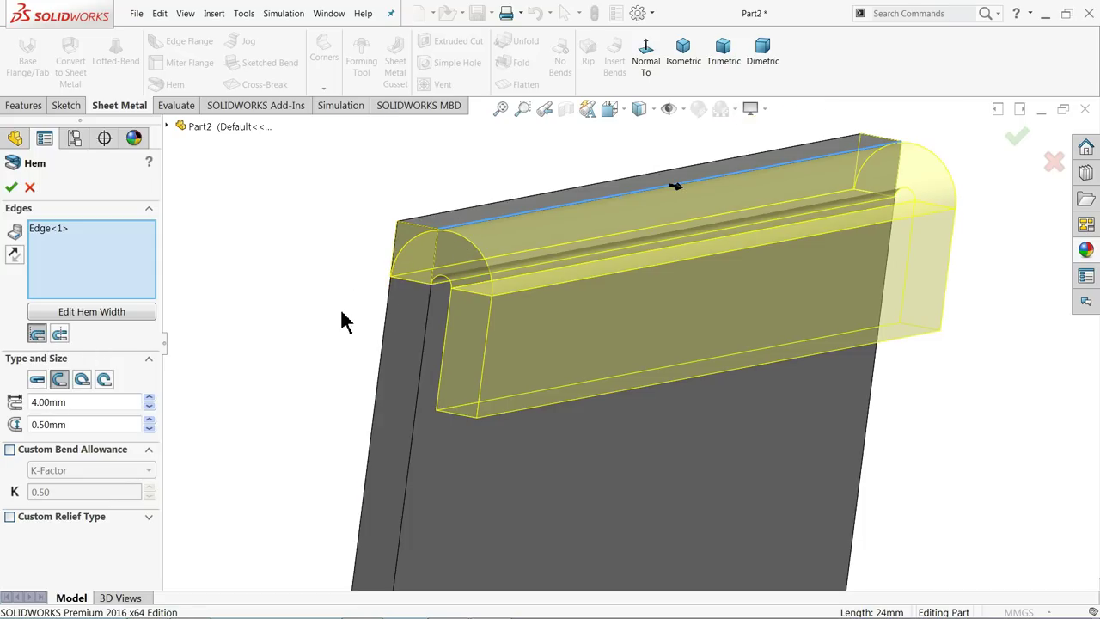
left_click(39, 383)
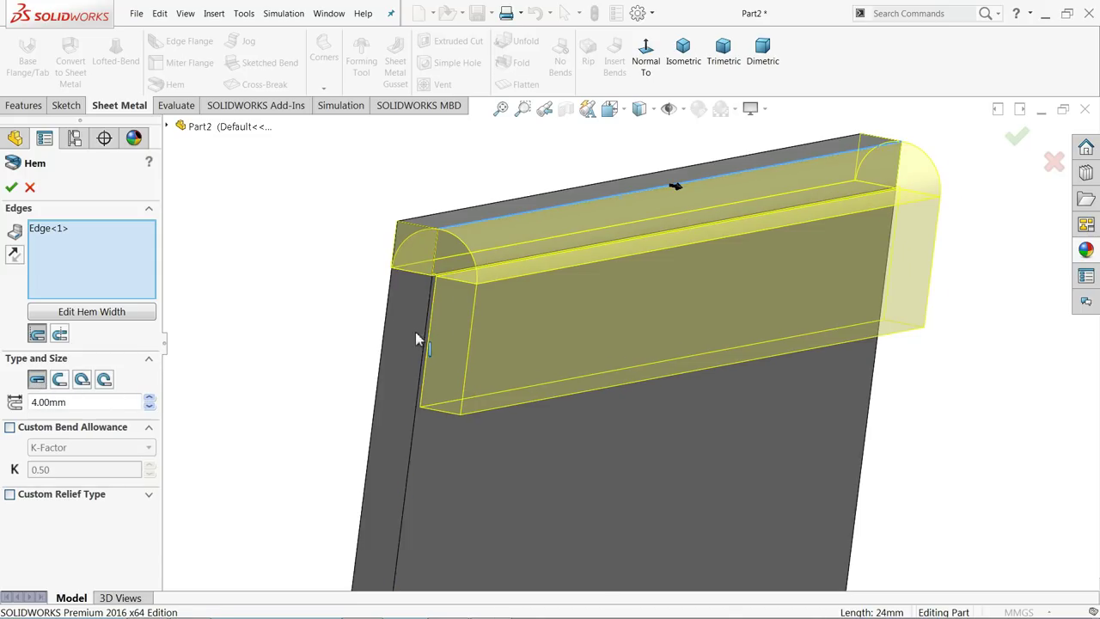
left_click(59, 380)
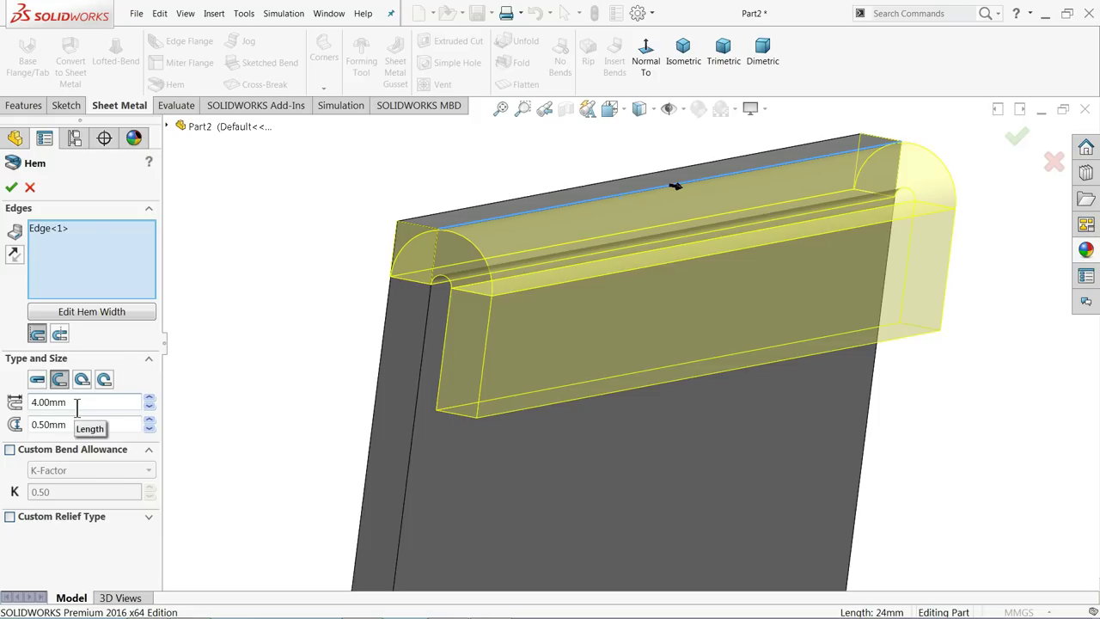
Try Tear Drop and Rolled shapes, then settle on Open with 4.00 mm length, 0.50 mm gap.
left_click_drag(68, 404, 34, 432)
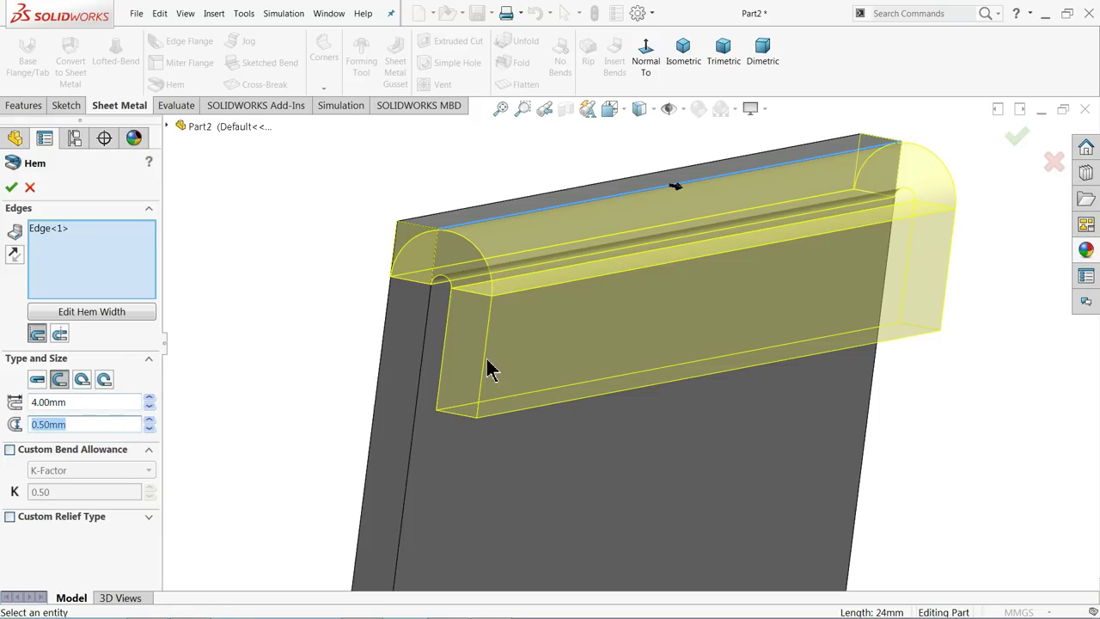
left_click(83, 384)
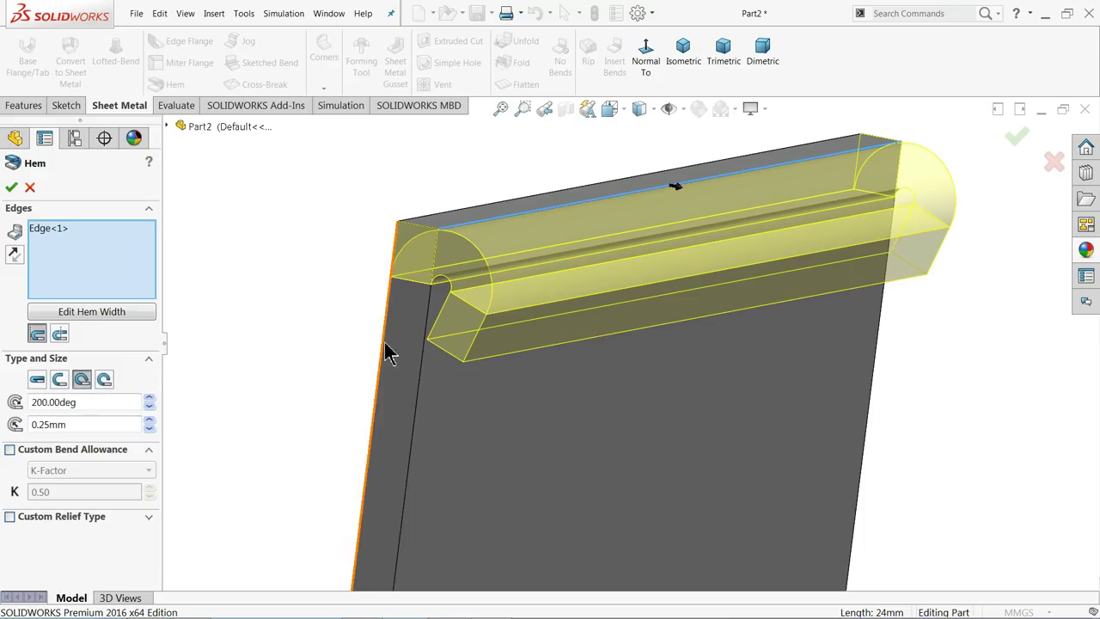
left_click(104, 381)
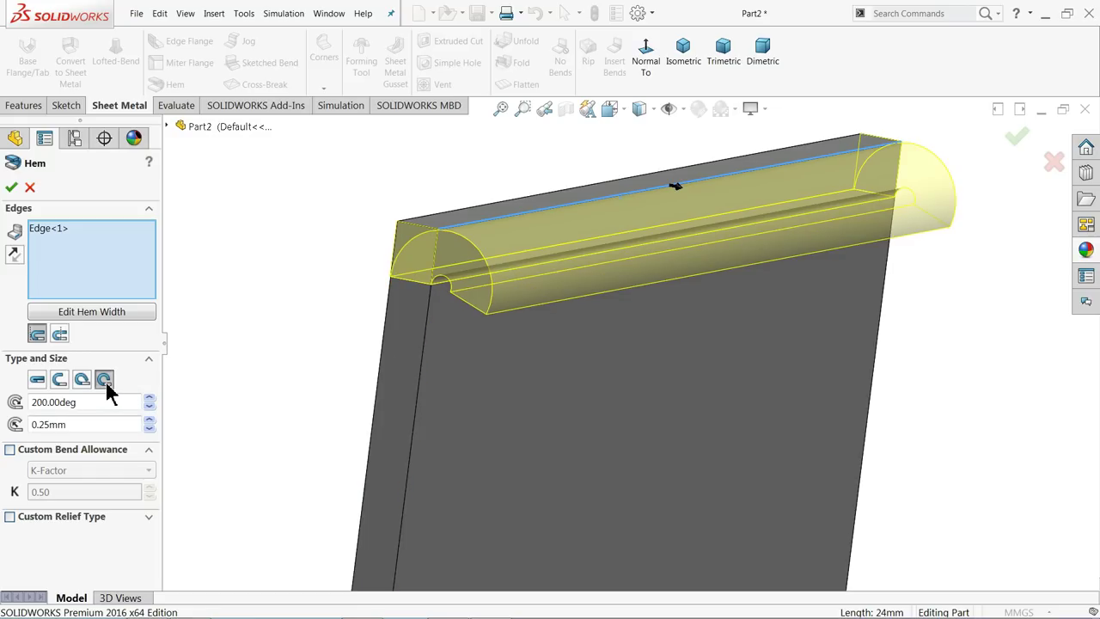
left_click(59, 384)
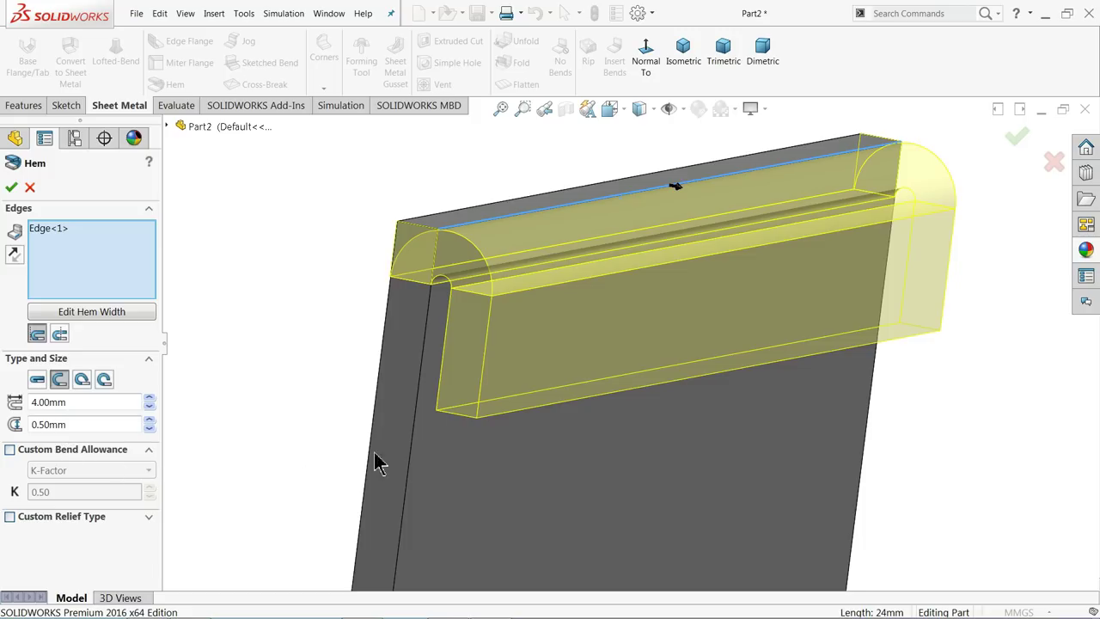
middle_click_drag(378, 463, 456, 446)
scroll(461, 440, "up", 8)
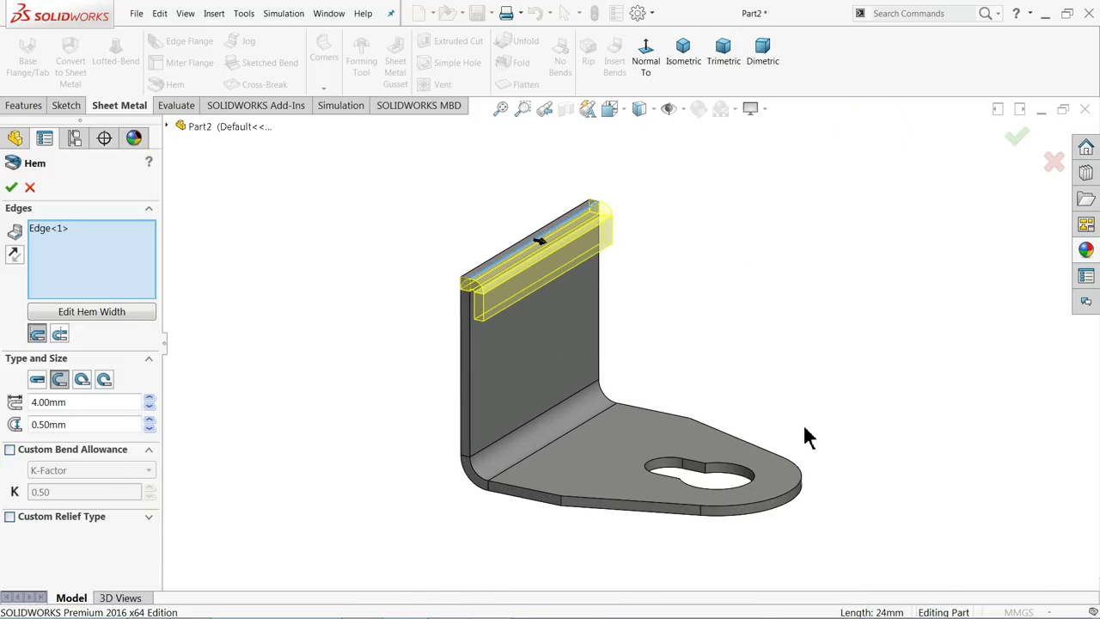
scroll(807, 436, "down", 1)
scroll(601, 326, "down", 2)
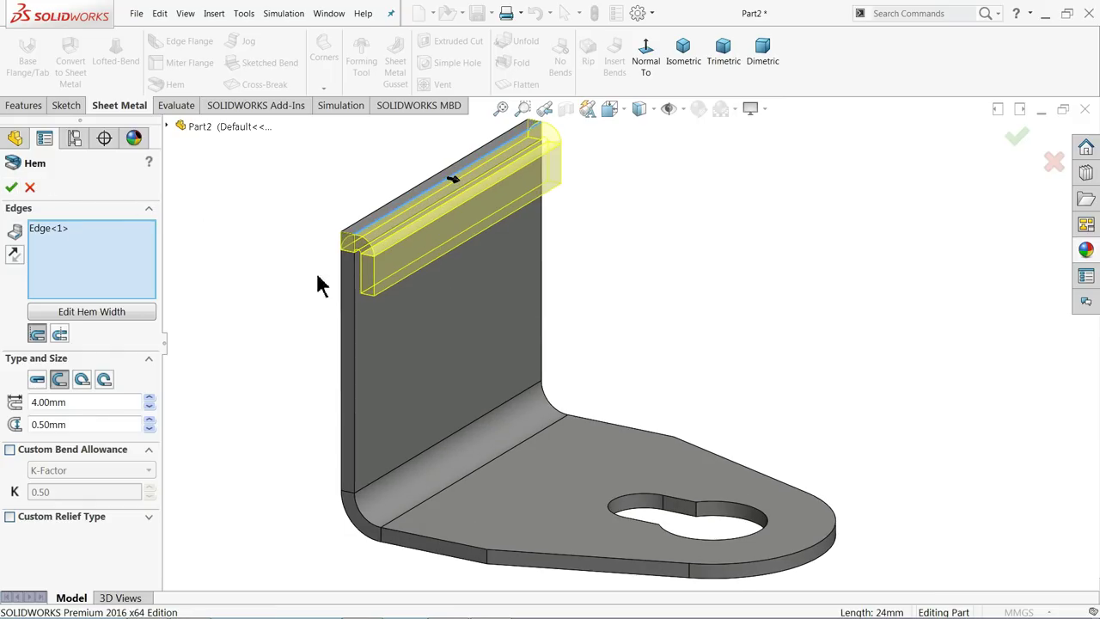
scroll(418, 255, "down", 1)
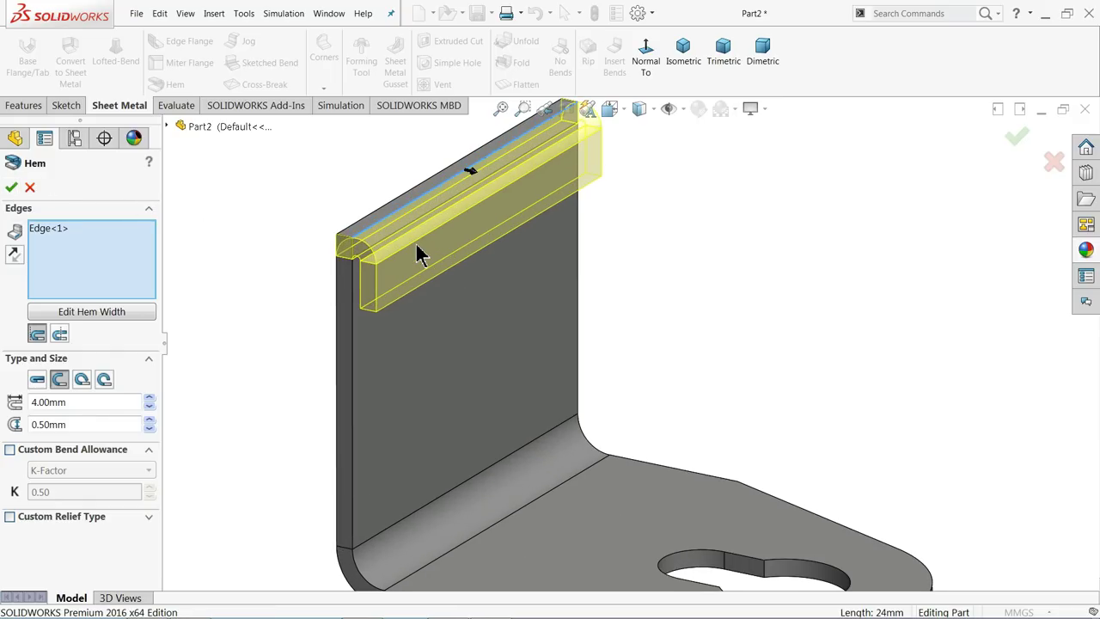
Edit the hem width by moving the profile end point onto the top edge, then accept.
left_click(95, 315)
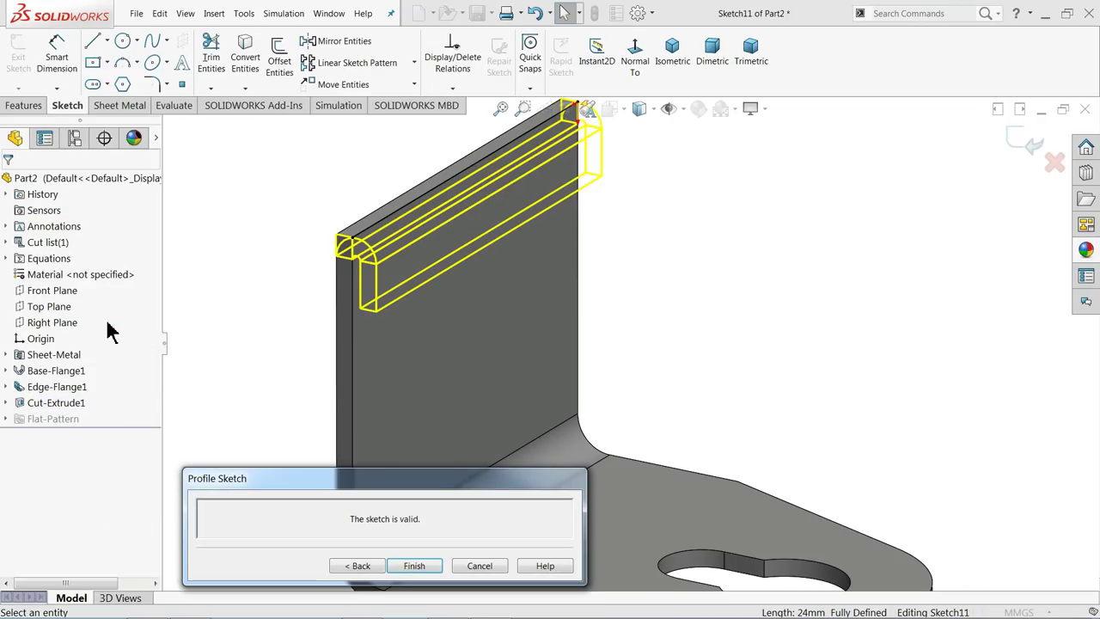
scroll(404, 221, "down", 3)
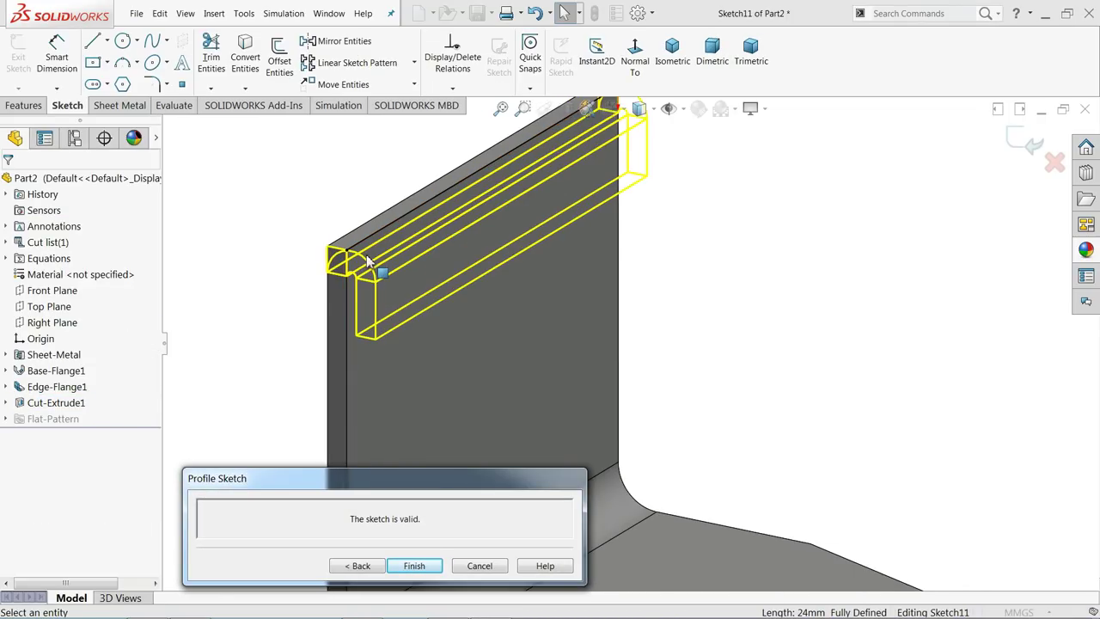
scroll(430, 224, "up", 2)
scroll(550, 216, "down", 1)
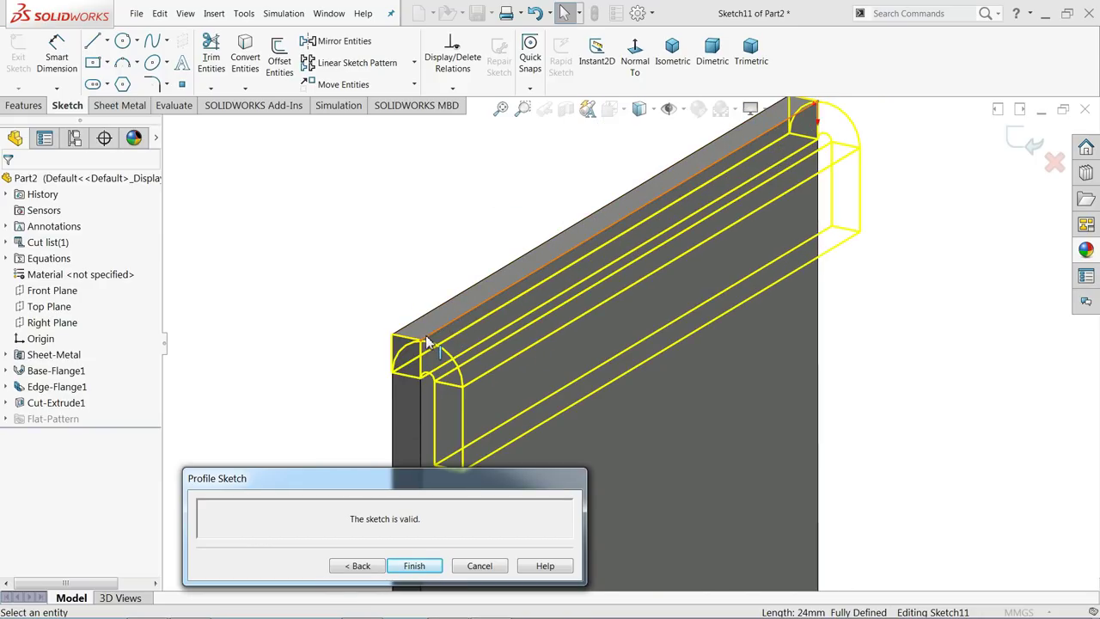
left_click_drag(420, 341, 552, 290)
scroll(695, 284, "up", 2)
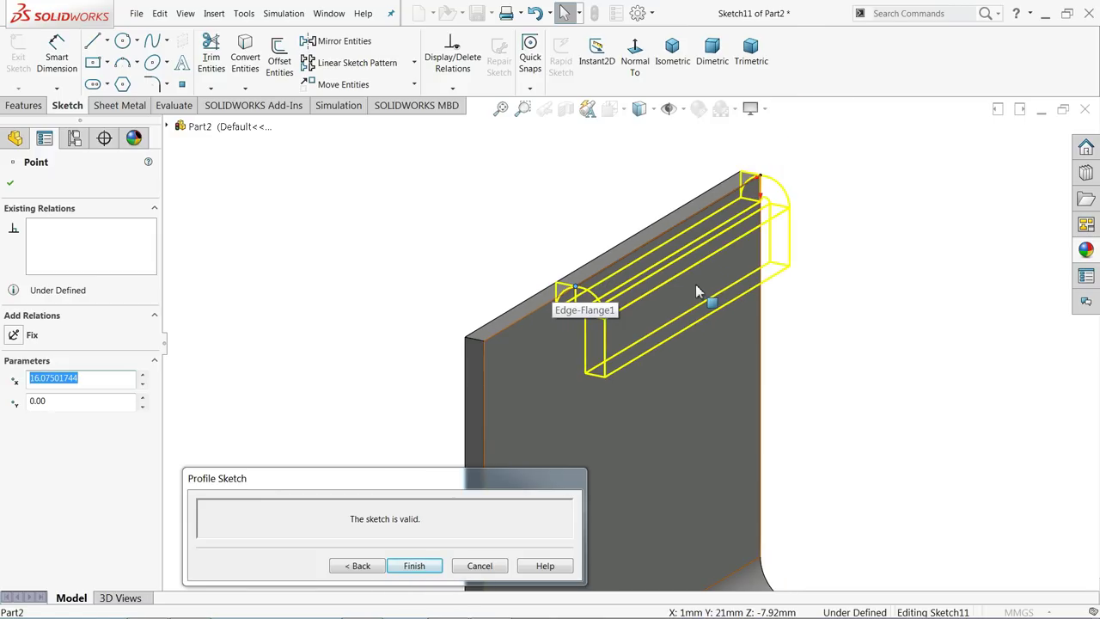
left_click(406, 566)
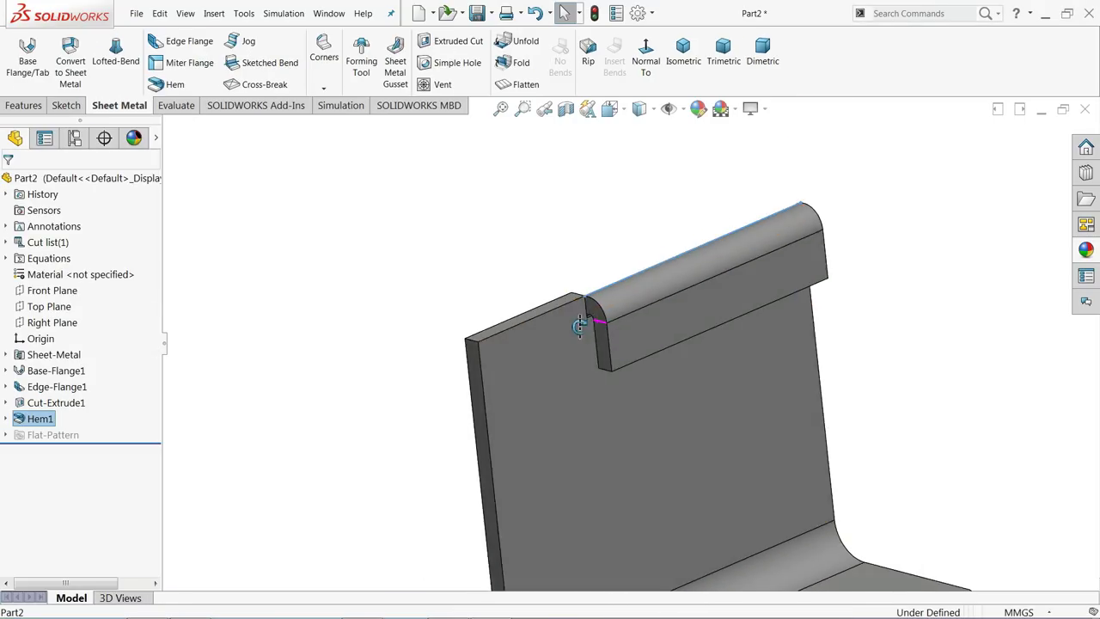
mouse_move(580, 325)
middle_mouse_down()
mouse_move(559, 304)
mouse_move(456, 322)
mouse_move(562, 312)
mouse_move(648, 341)
mouse_move(601, 309)
mouse_move(596, 319)
middle_mouse_up()
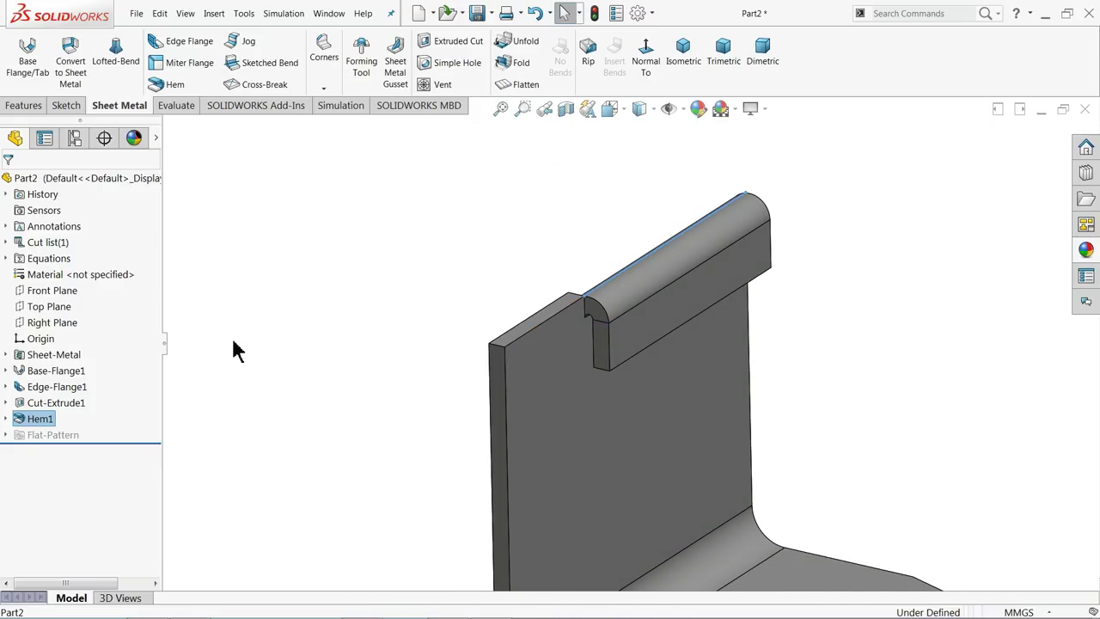
Edit Hem1 again and slide the profile end point to the wall's near corner.
left_click(17, 420)
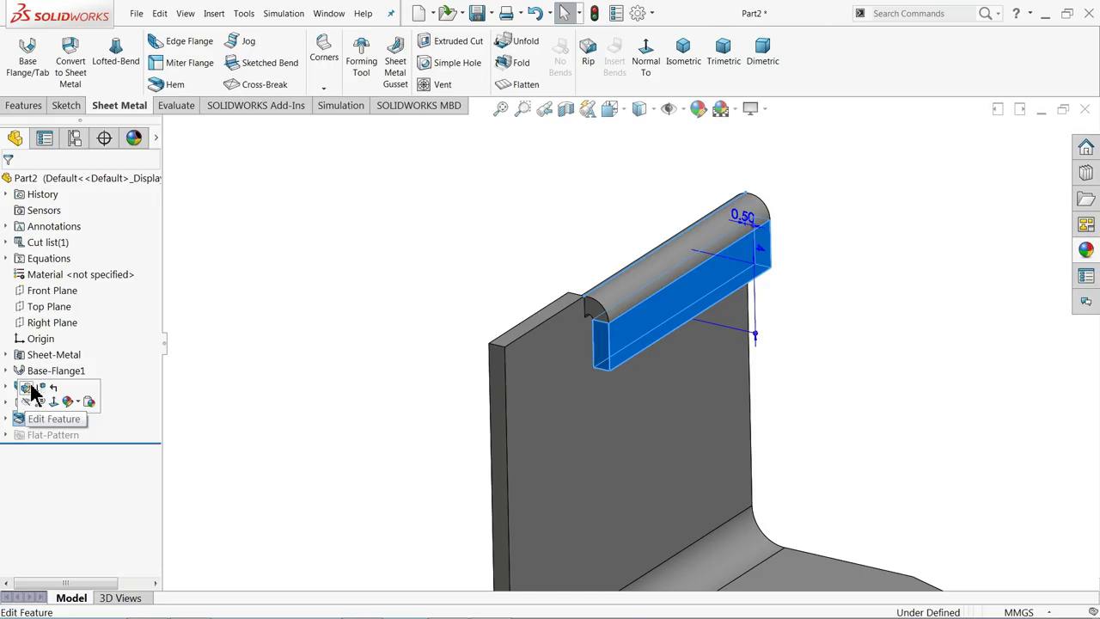
left_click(31, 392)
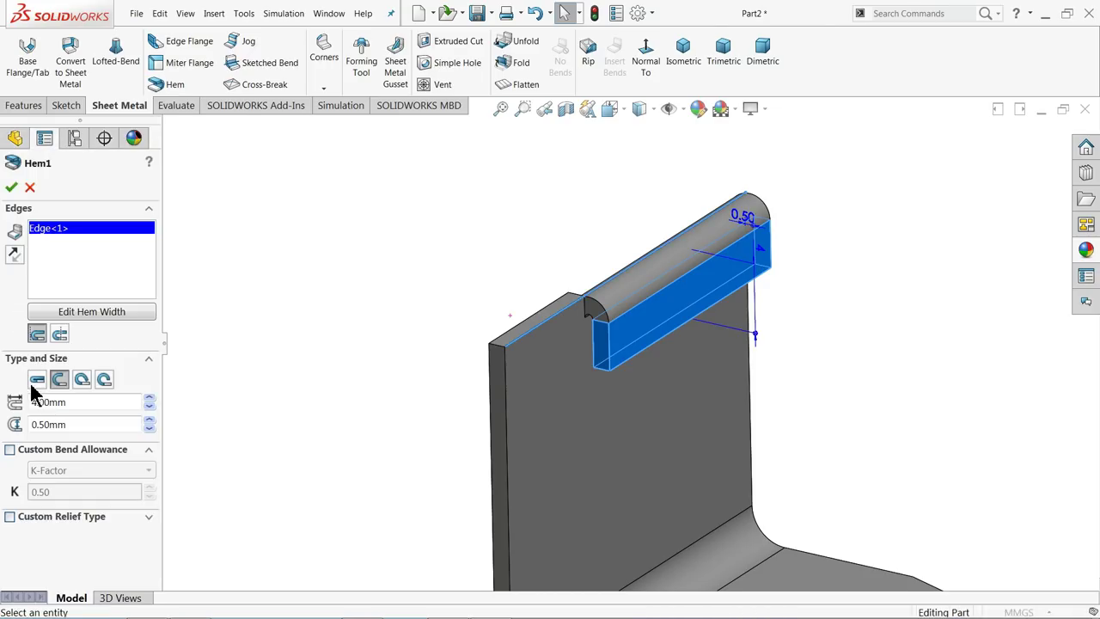
left_click(95, 316)
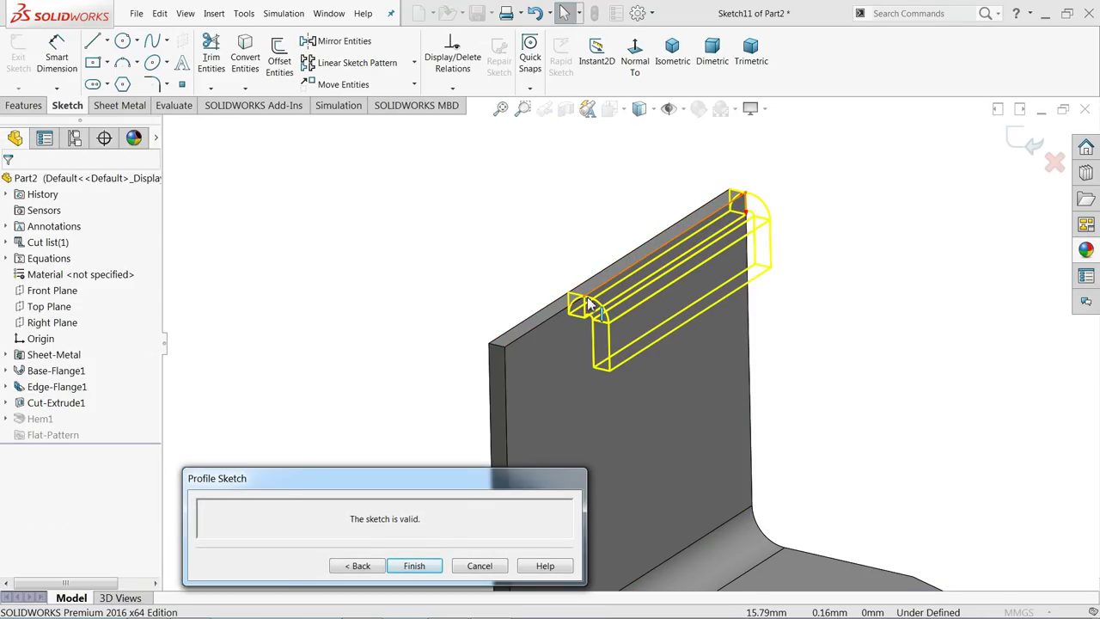
scroll(589, 305, "down", 2)
left_click(563, 318)
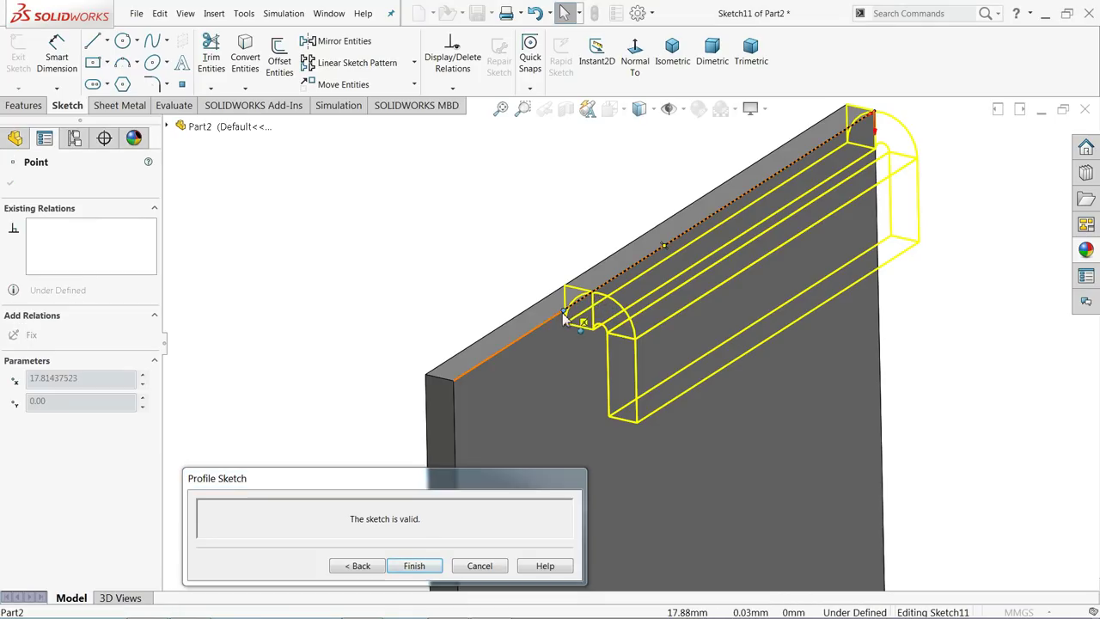
left_click_drag(563, 318, 454, 380)
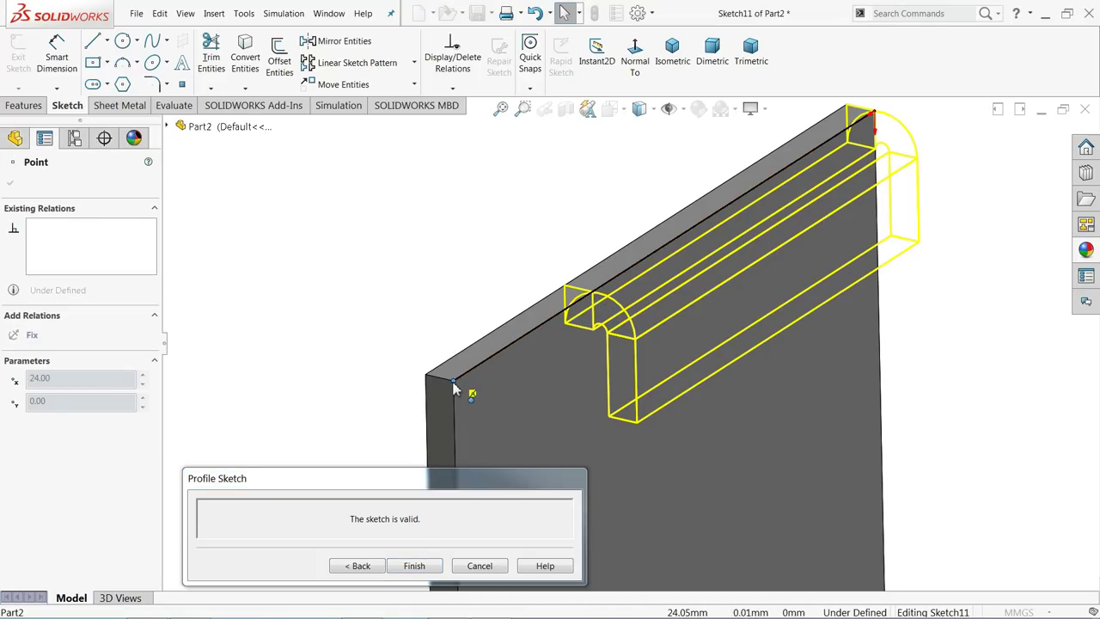
key("Escape")
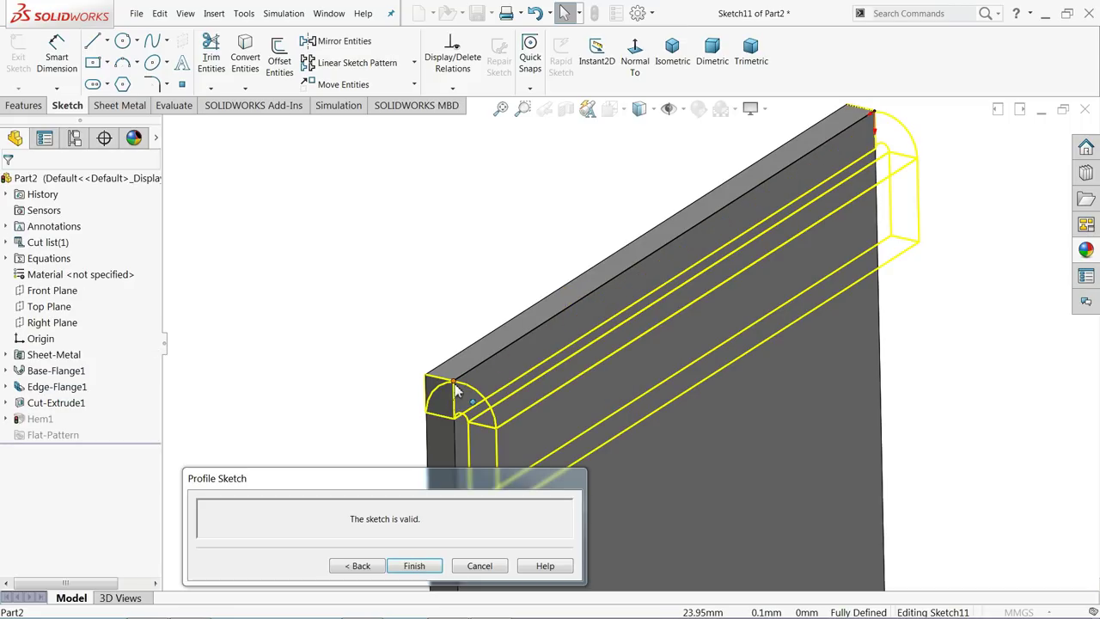
left_click(412, 567)
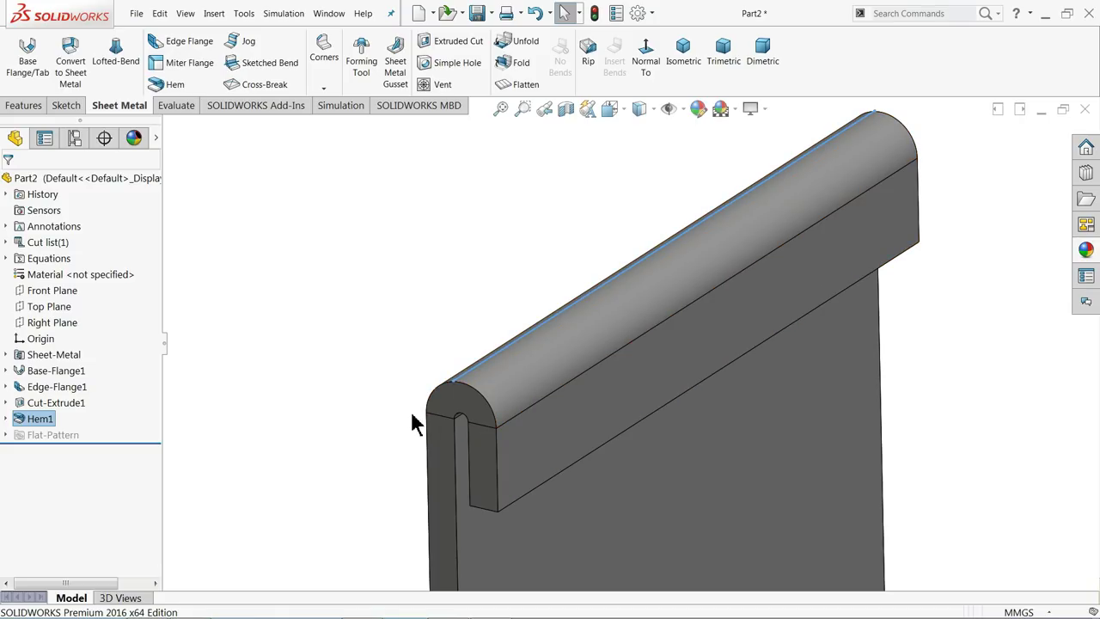
Start a new sketch on the upright flange face below the hem, viewed Normal To.
left_click(335, 302)
key("f")
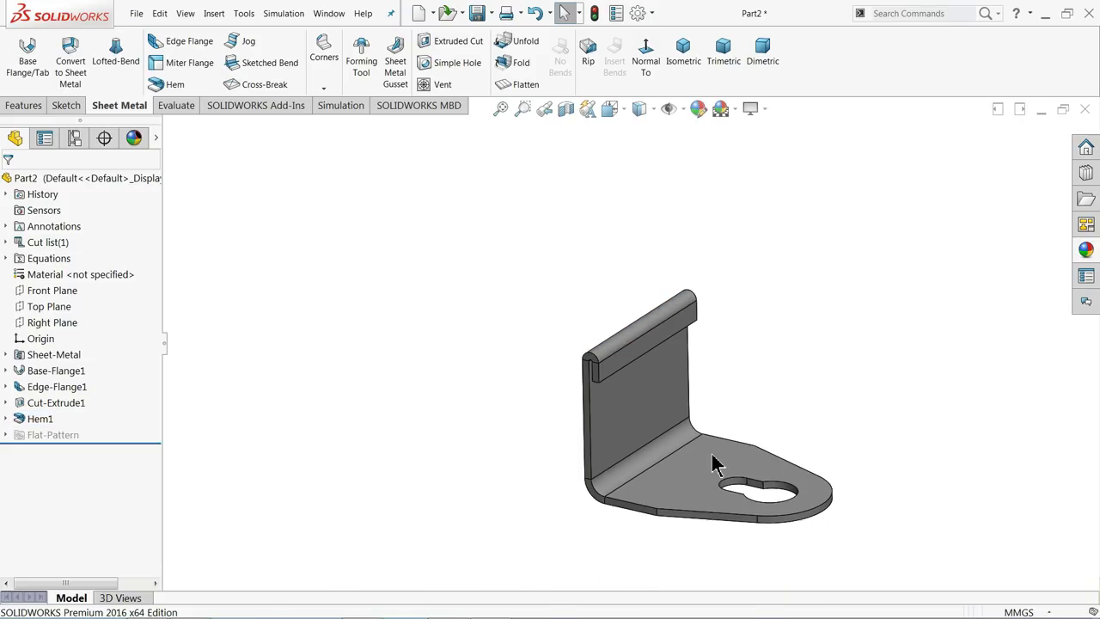
scroll(713, 464, "down", 2)
middle_click_drag(691, 435, 711, 372)
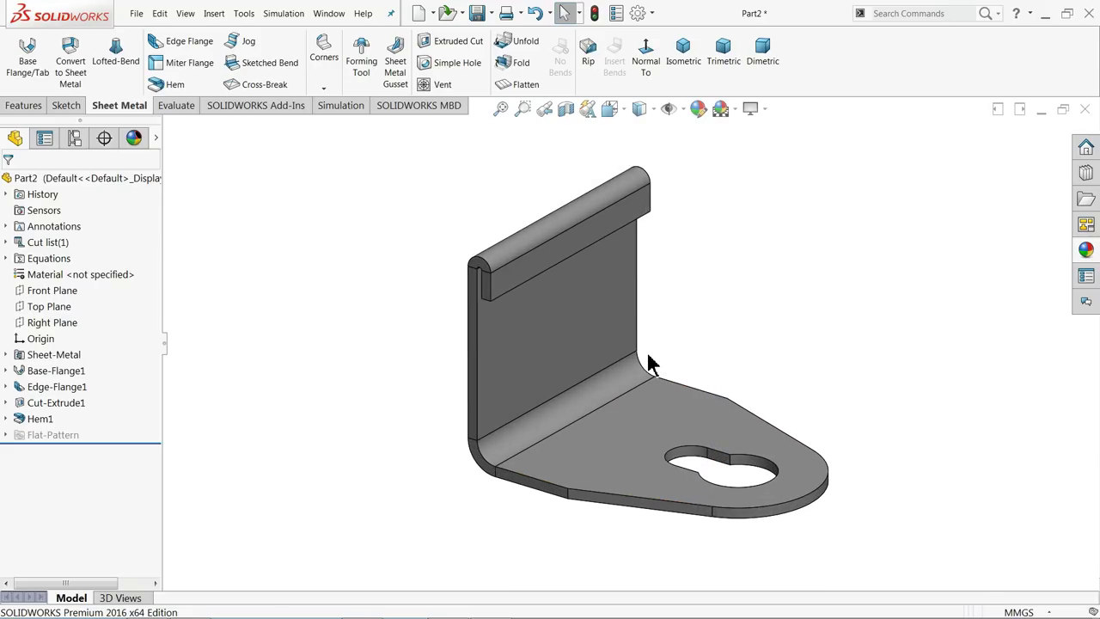
scroll(550, 296, "down", 1)
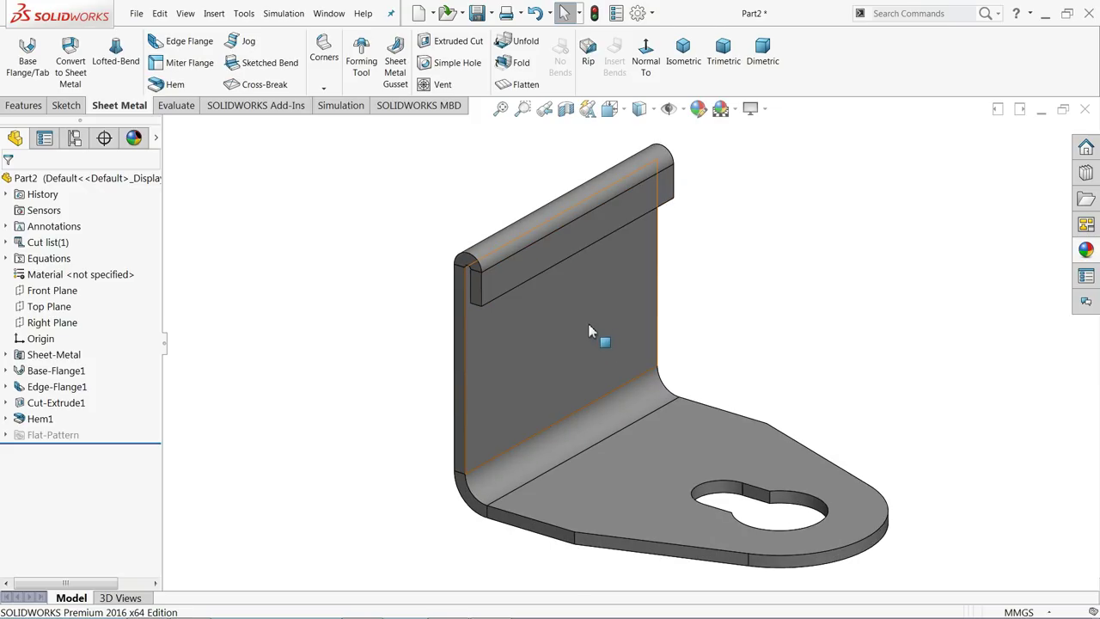
middle_click_drag(589, 331, 562, 344)
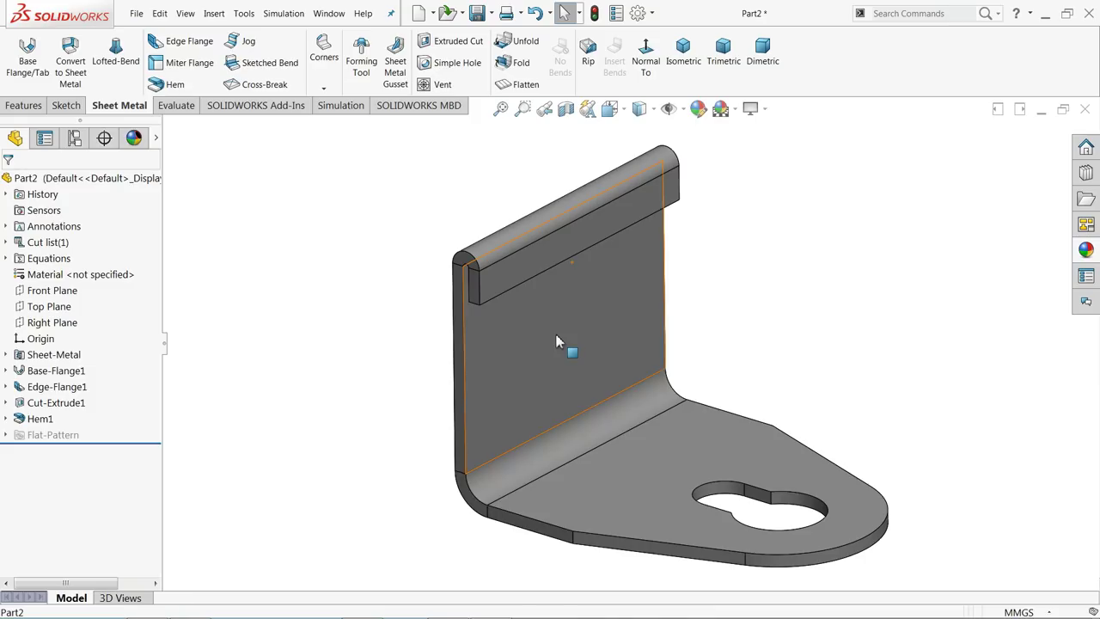
left_click(557, 341)
left_click(604, 309)
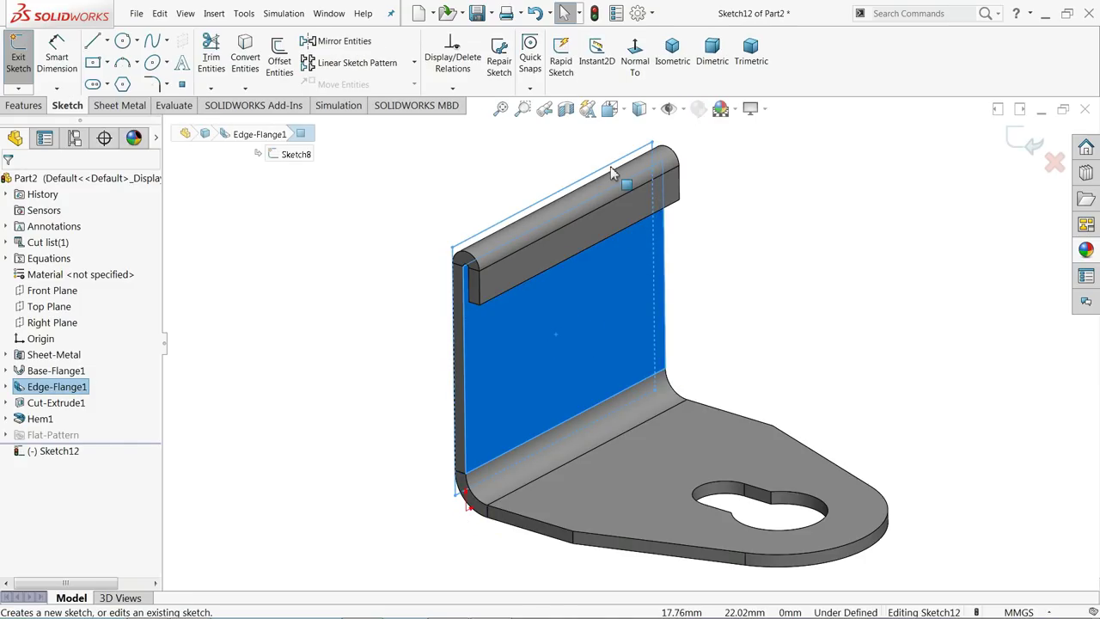
left_click(644, 76)
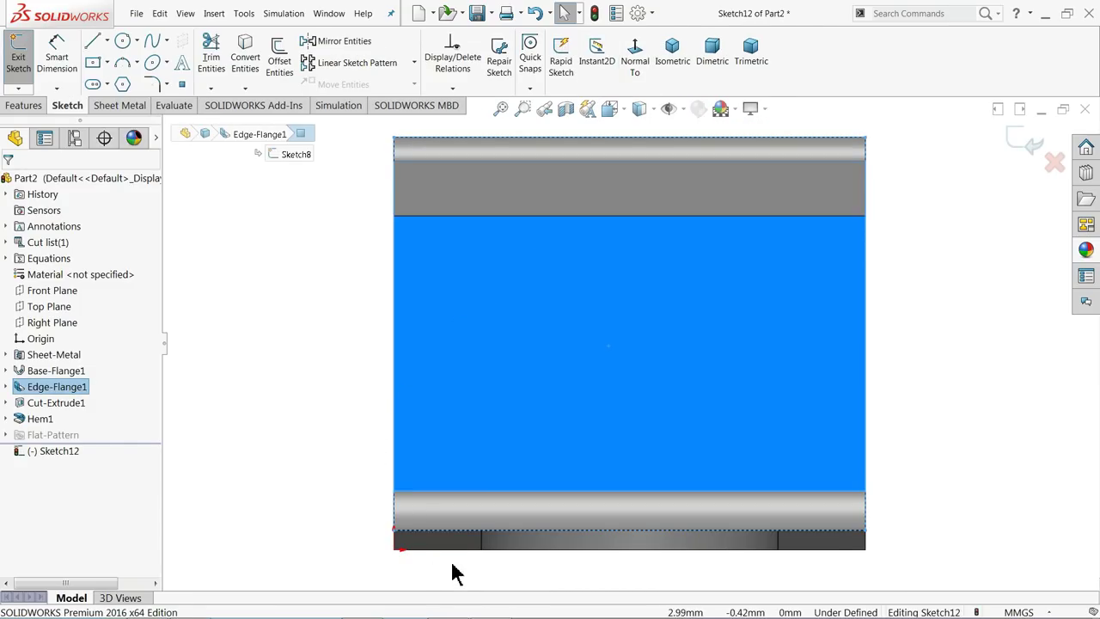
Minimize SOLIDWORKS and pan the reference drawing to the cutout's 12, 10, 6 and R2 dimensions.
left_click(1045, 12)
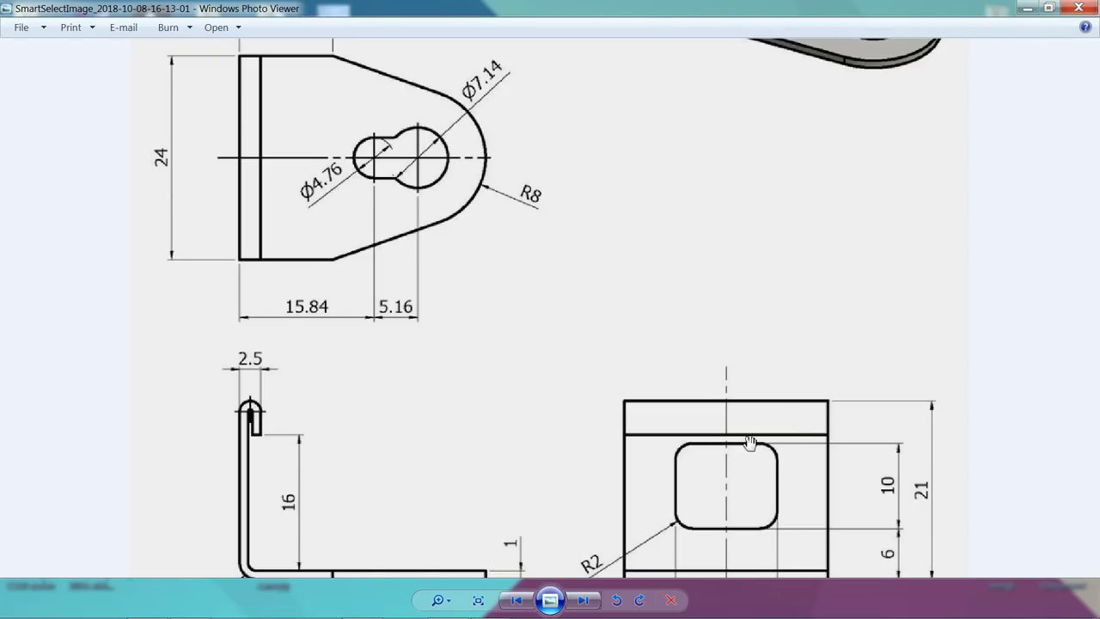
left_click_drag(749, 445, 754, 249)
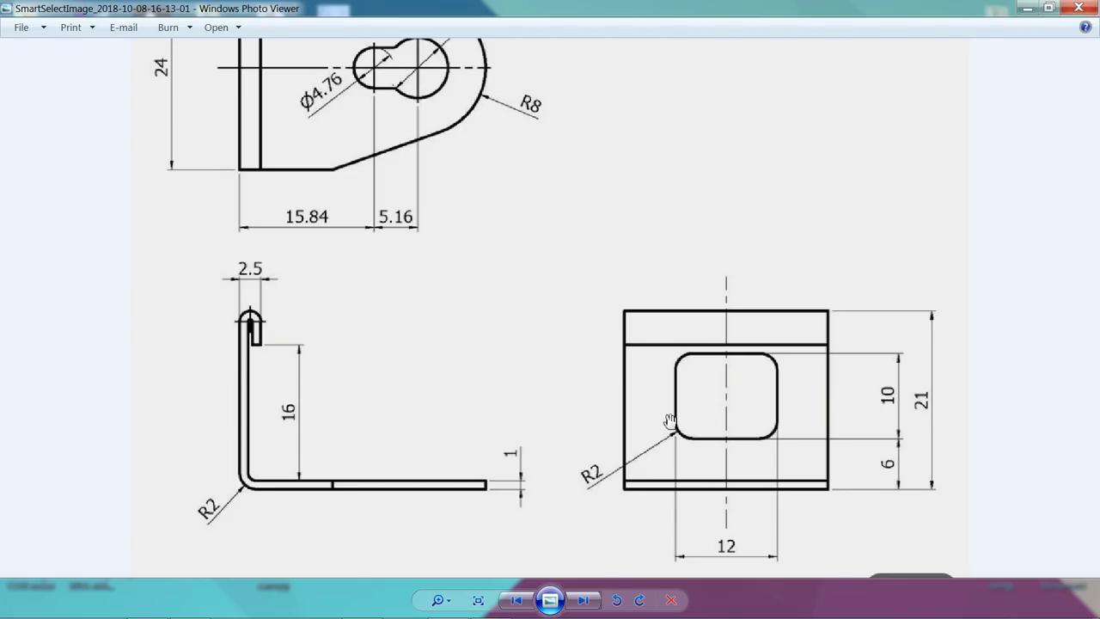
Draw a vertical construction centerline up from the flange's bottom edge.
key("alt+Tab")
left_click(106, 41)
left_click(118, 75)
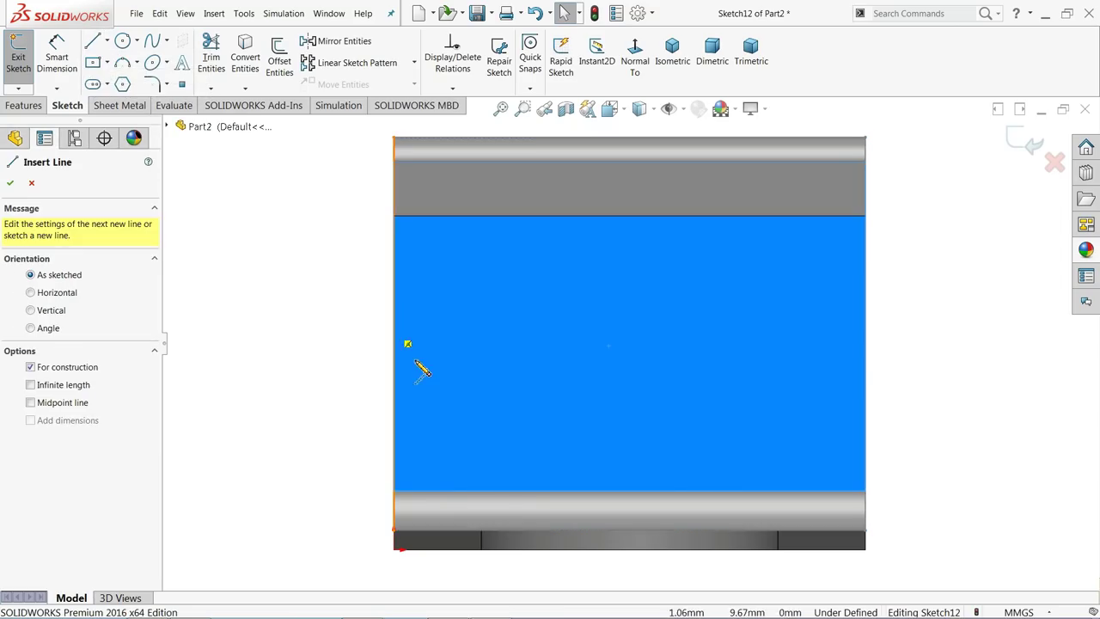
left_click(630, 548)
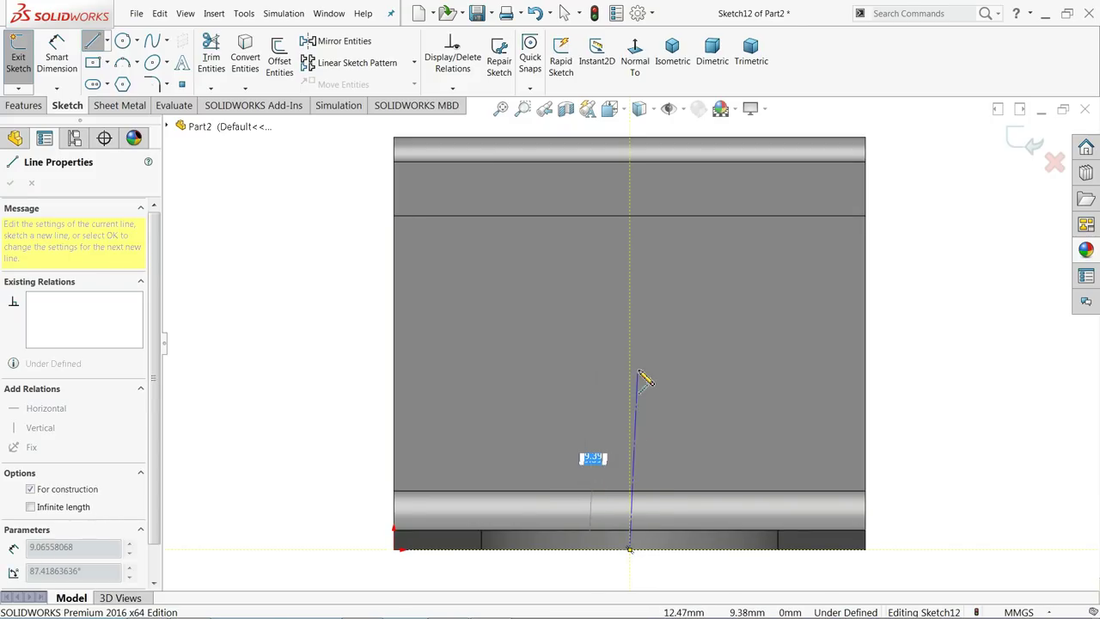
left_click(631, 295)
right_click(680, 290)
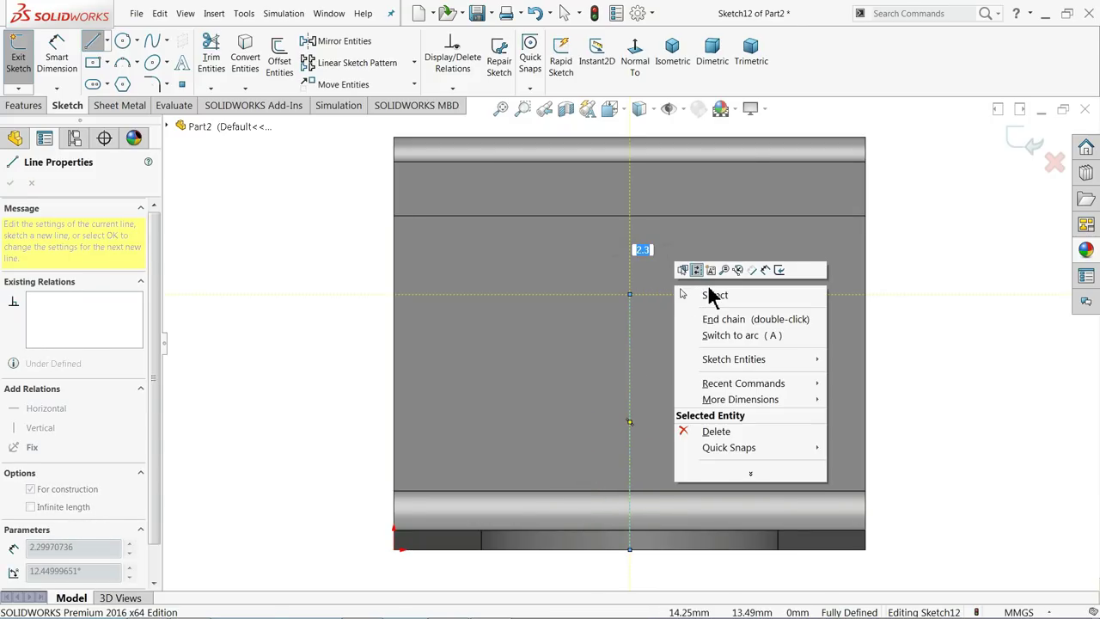
left_click(713, 296)
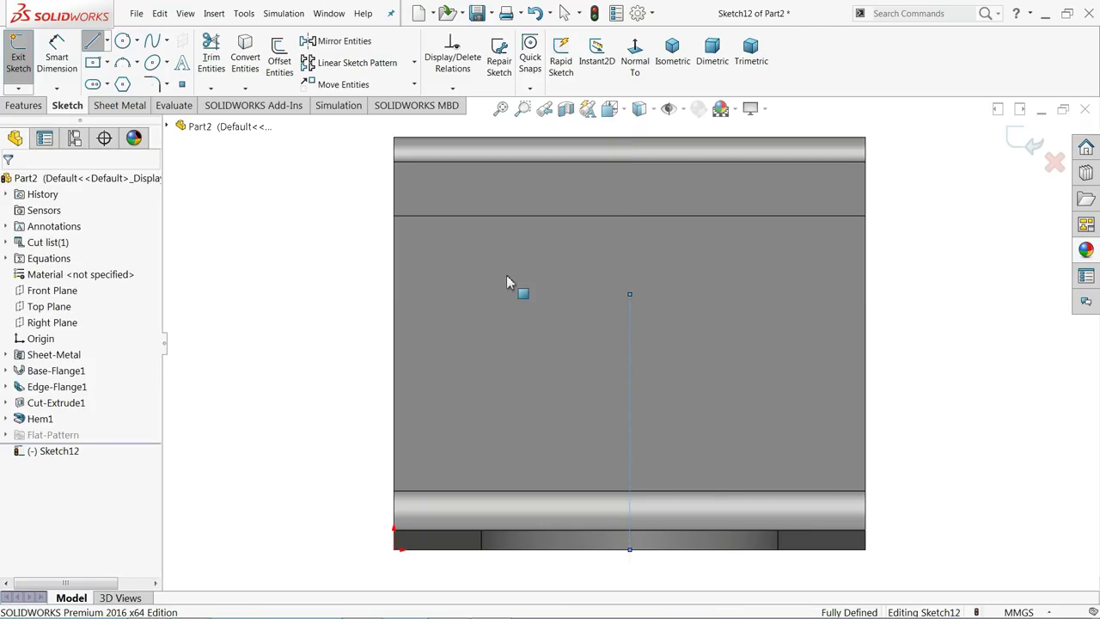
Sketch a center rectangle centred on the centerline.
left_click(105, 63)
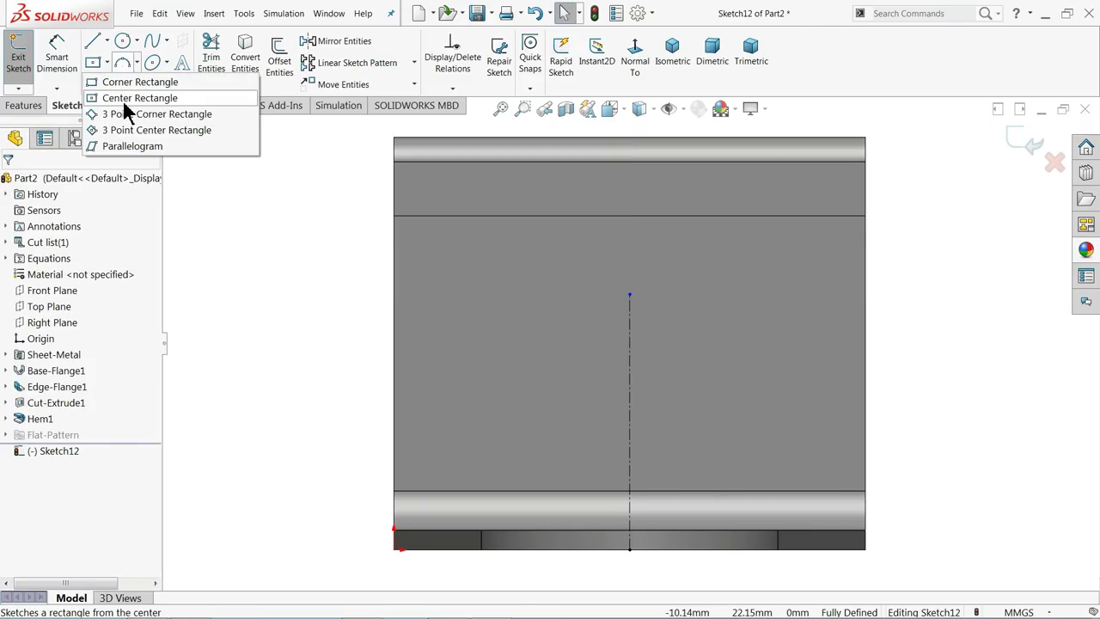
left_click(125, 100)
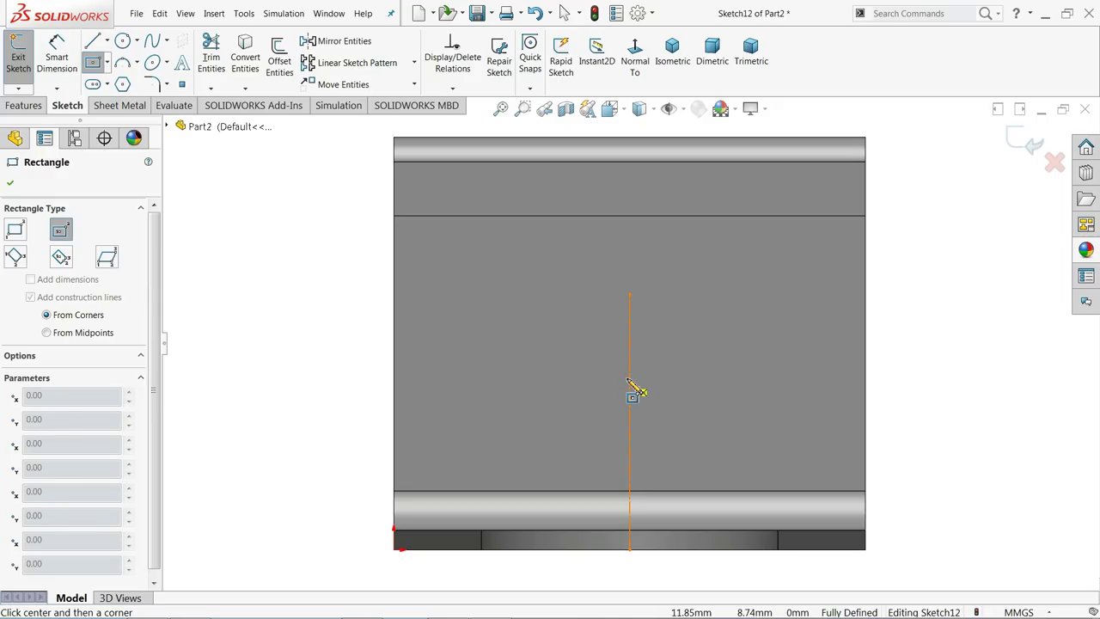
left_click(630, 379)
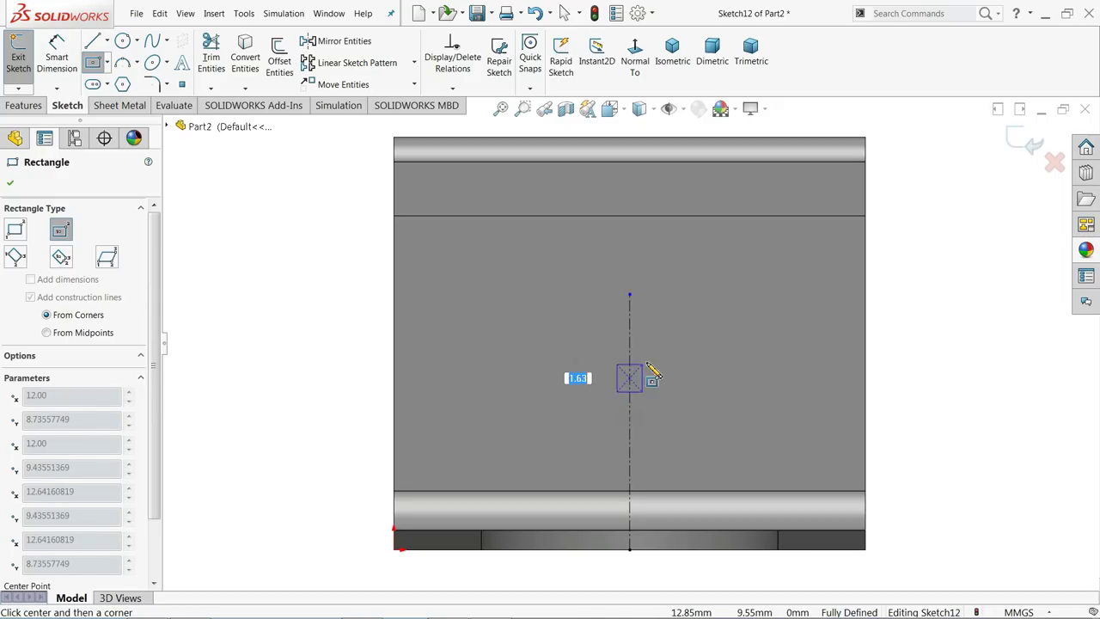
left_click(754, 296)
Dimension the rectangle 12 wide and 10 high.
left_click(59, 64)
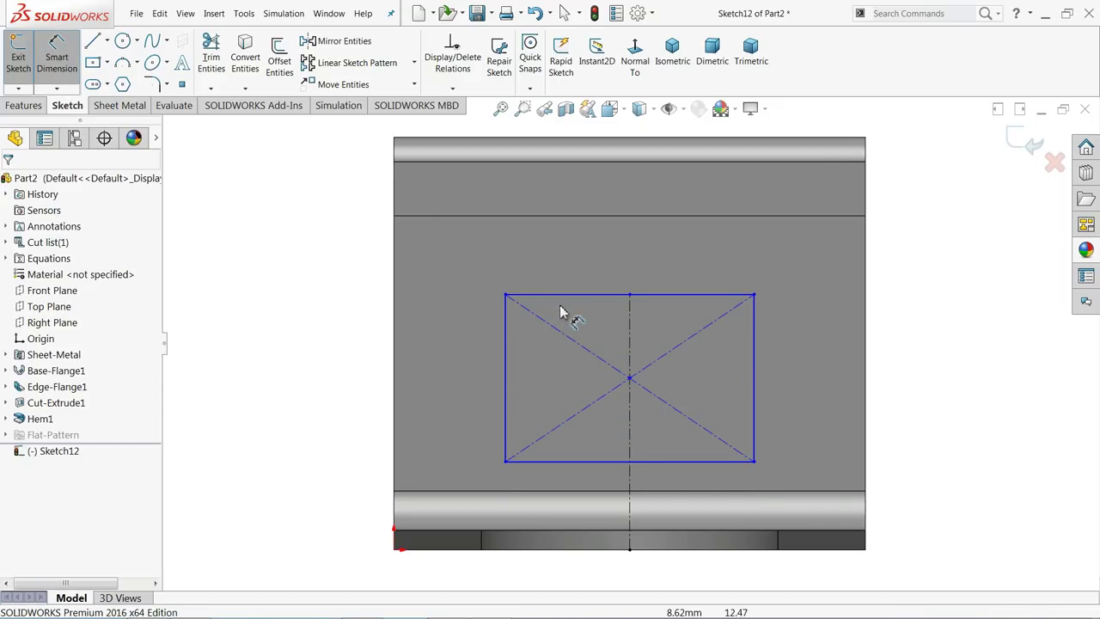
left_click(599, 299)
key("f")
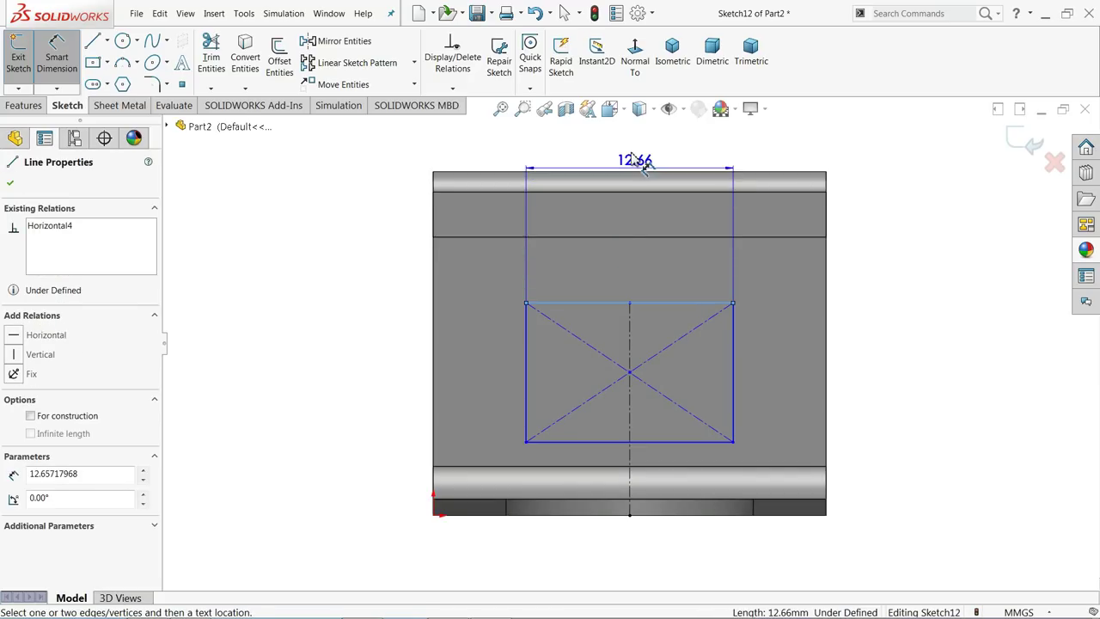
left_click(631, 156)
type("12")
key("Return")
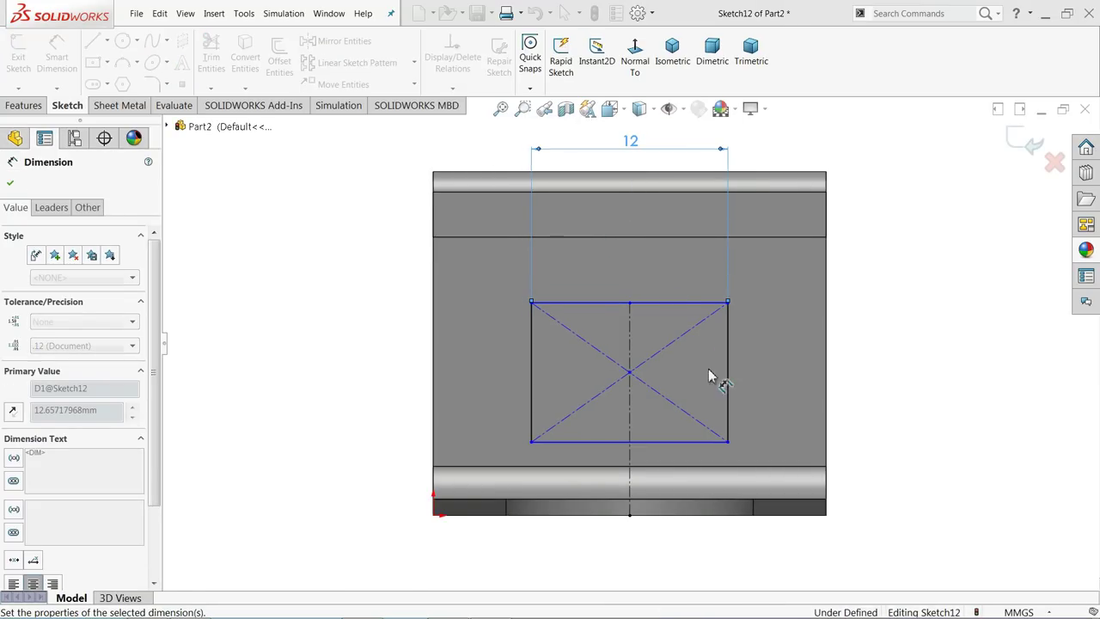
left_click(730, 378)
left_click(864, 371)
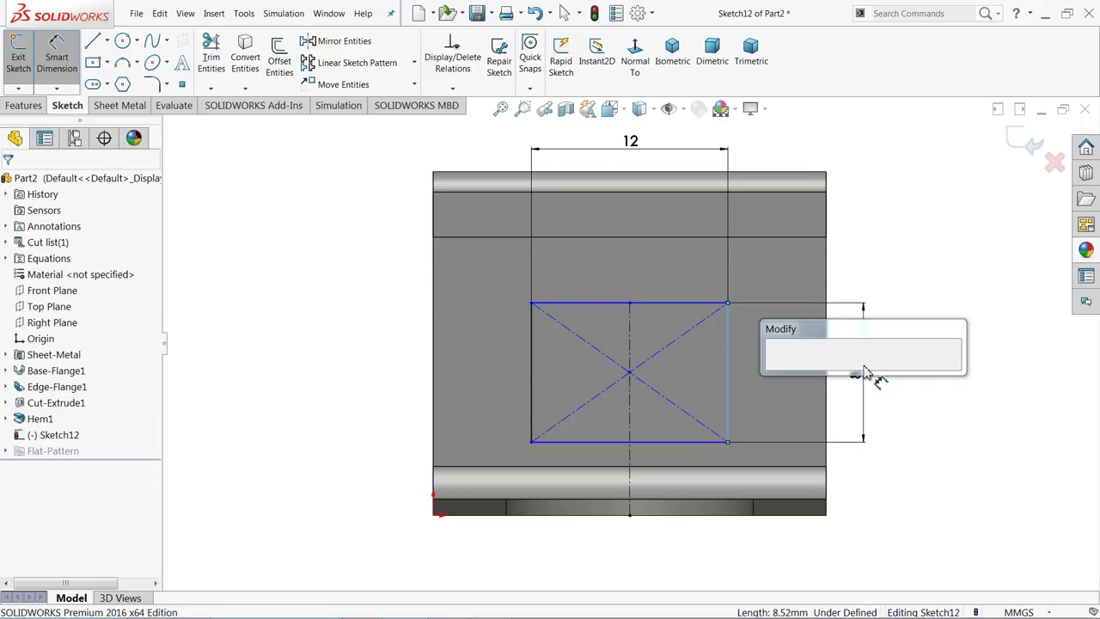
type("10")
key("Return")
Dimension the rectangle's bottom edge 6 above the part's lower edge.
left_click(692, 464)
left_click(630, 513)
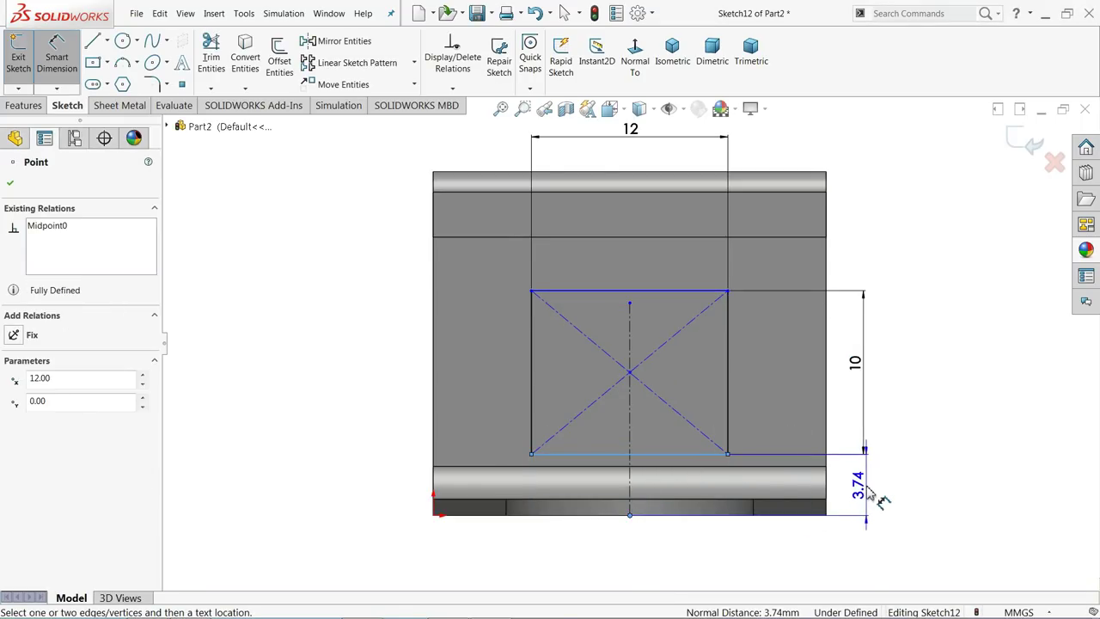
left_click(867, 491)
type("6")
key("Return")
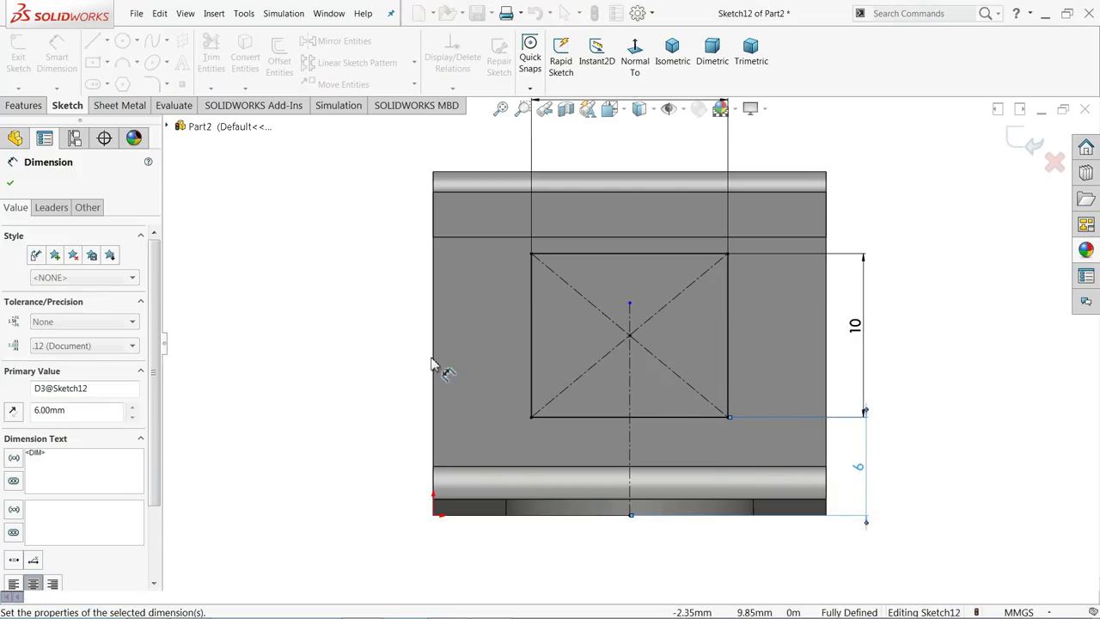
left_click(8, 186)
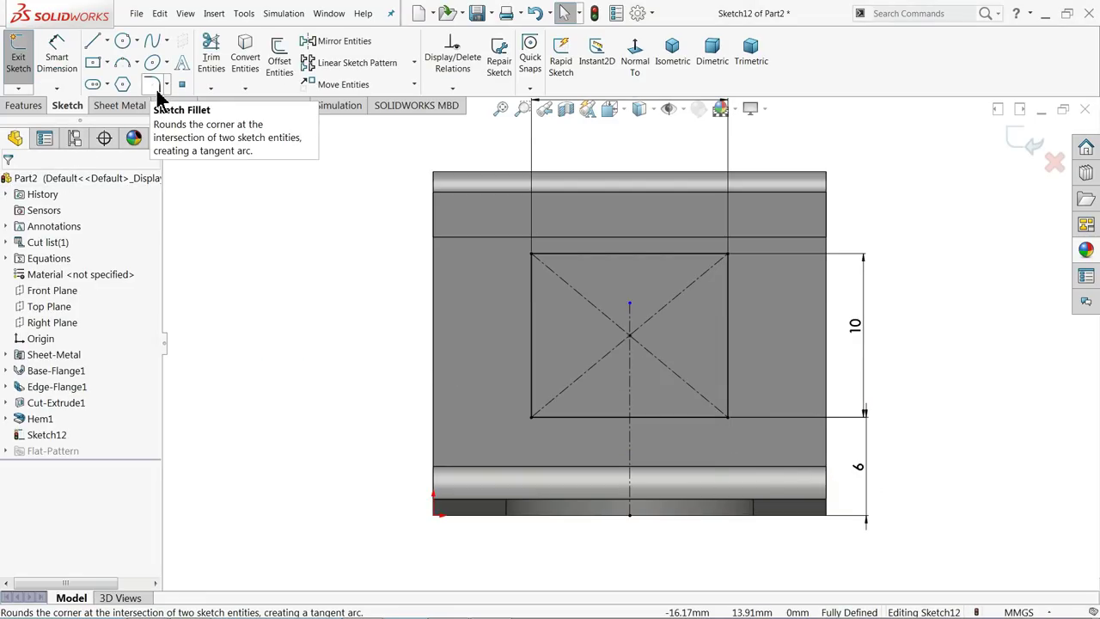
Apply 2 mm sketch fillets to all four corners of the rectangle.
left_click(155, 90)
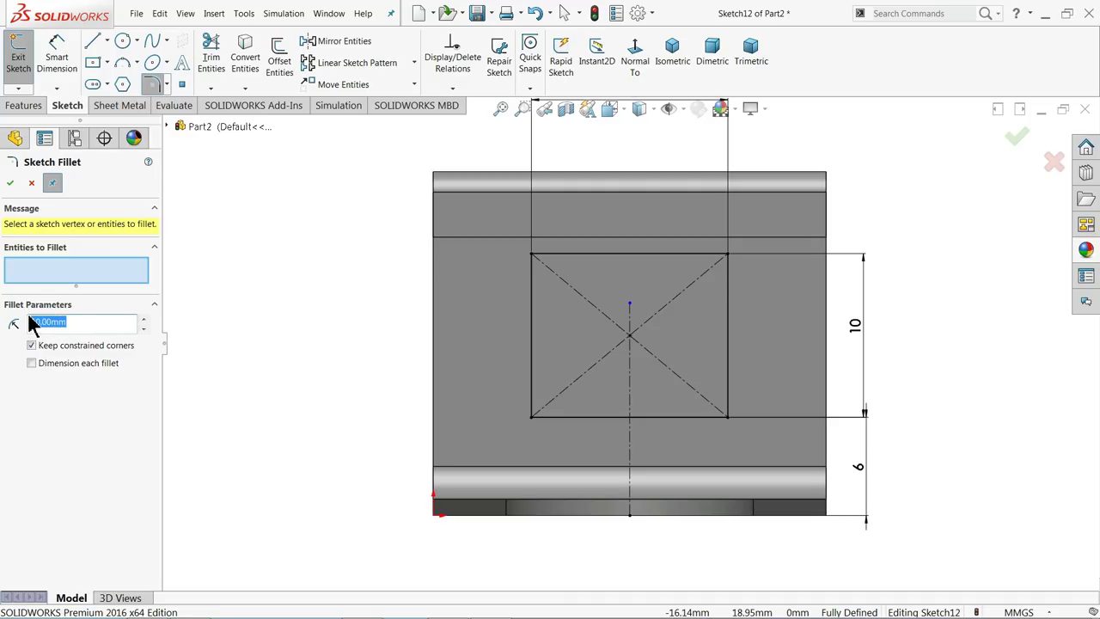
type("2")
key("Return")
left_click_drag(376, 185, 808, 456)
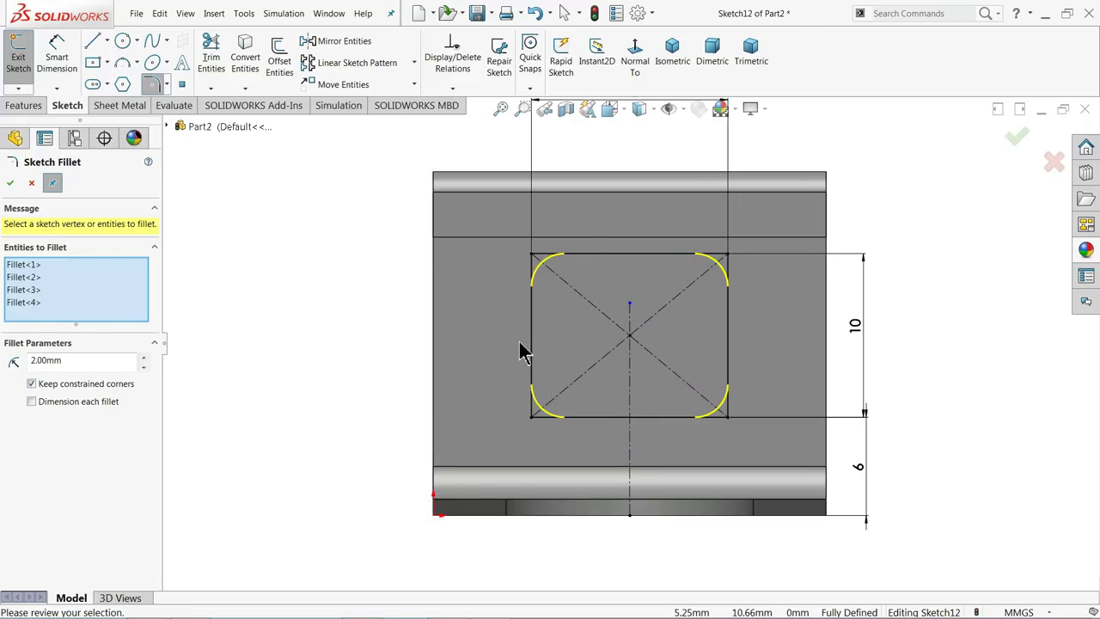
left_click(11, 184)
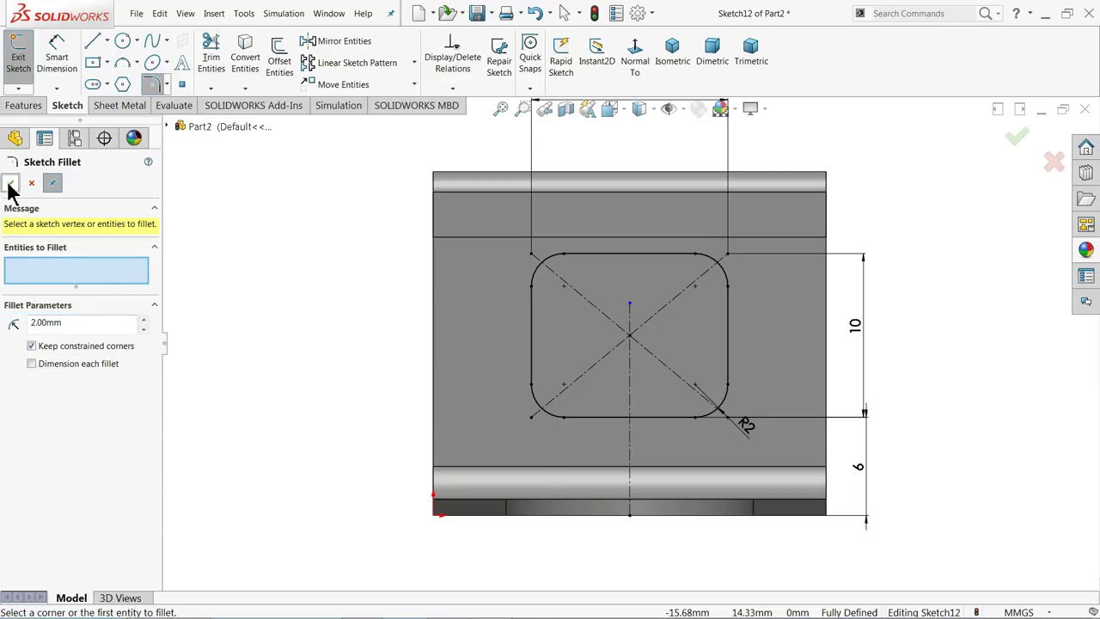
middle_click_drag(400, 441, 451, 488)
Extrude-cut the rounded rectangle through the upright wall with depth linked to sheet thickness.
left_click(11, 182)
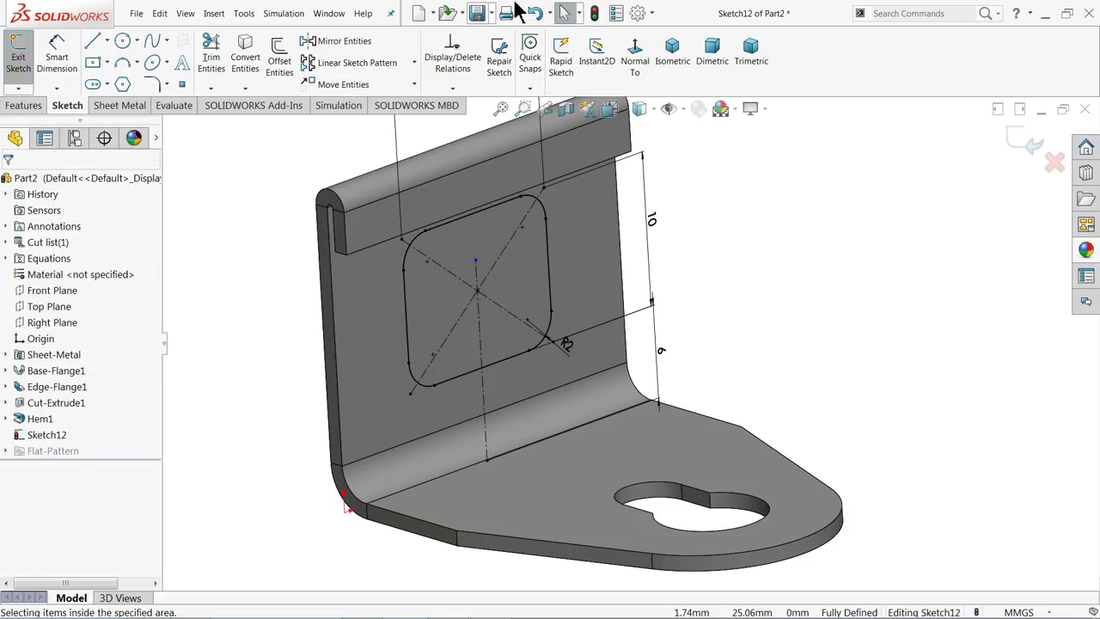
left_click(135, 106)
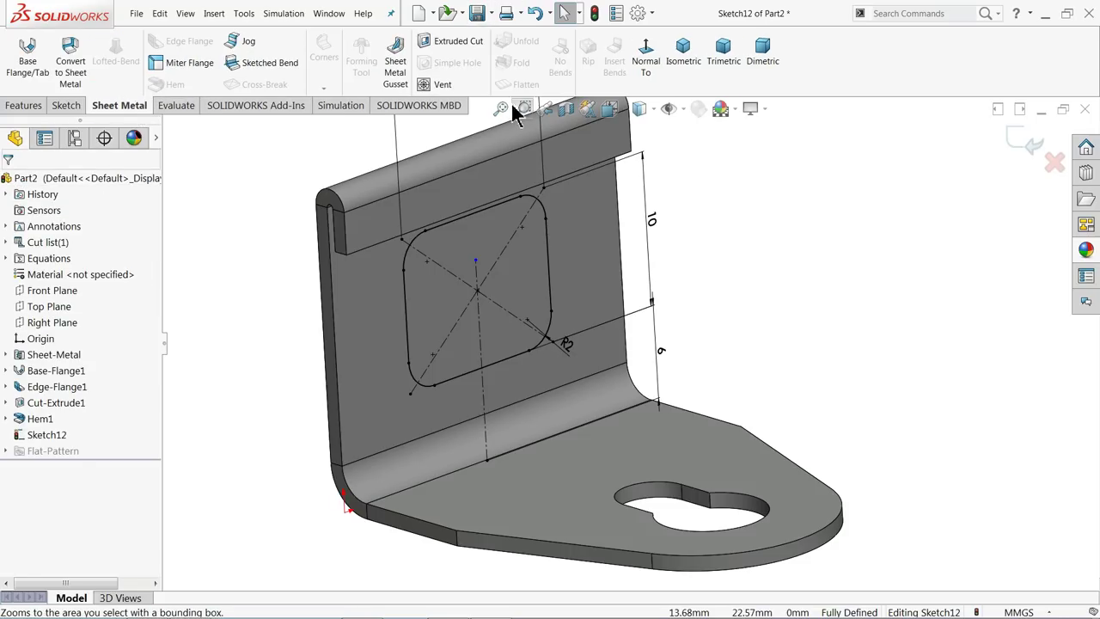
left_click(455, 45)
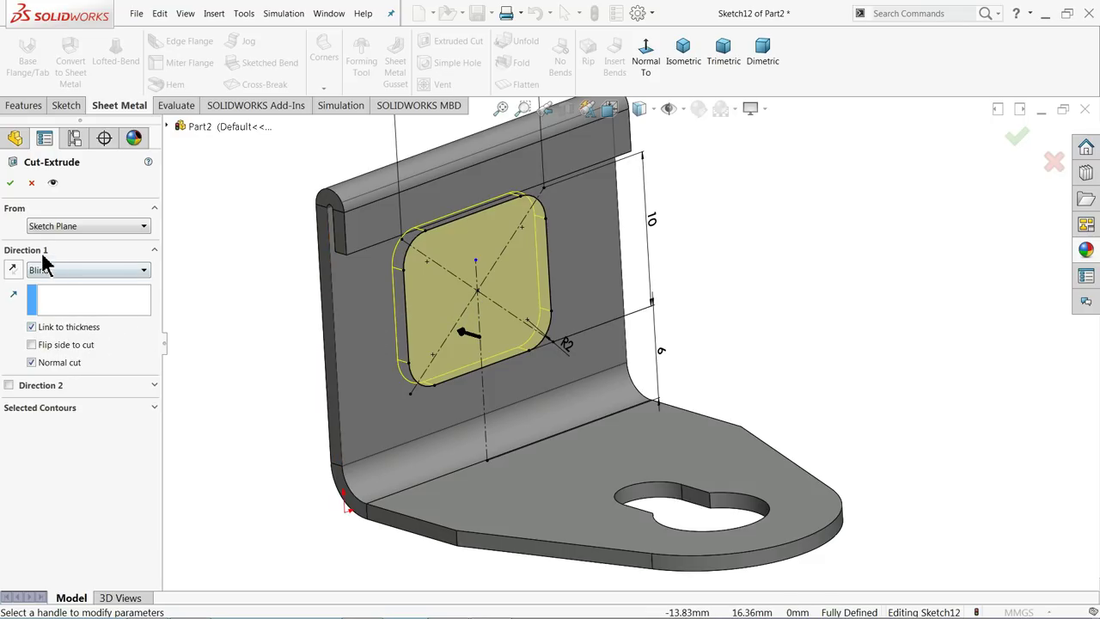
left_click(10, 182)
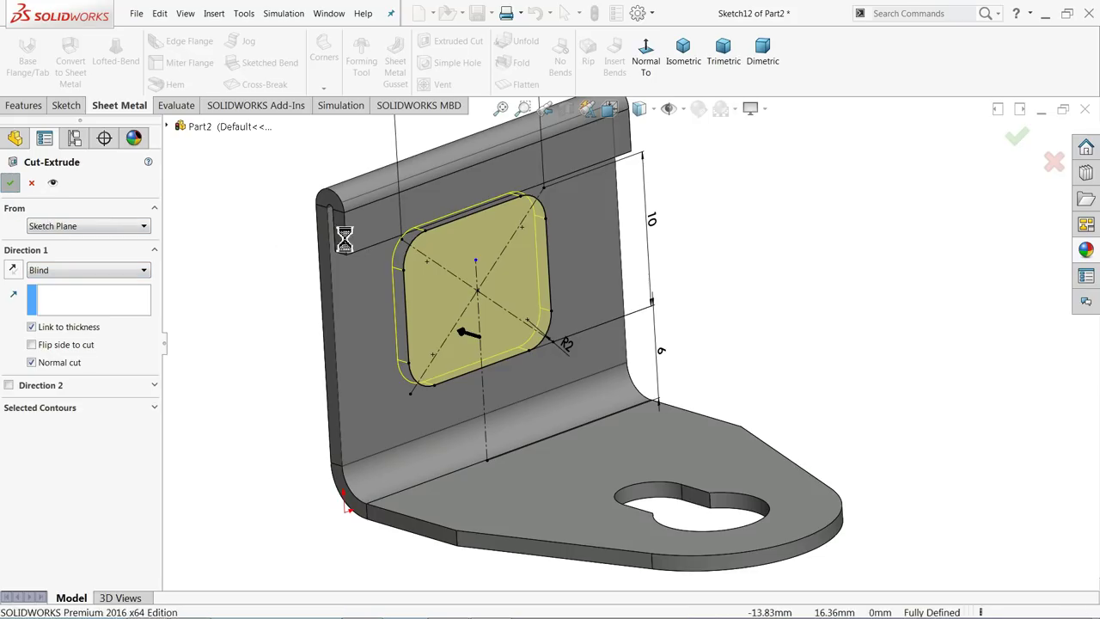
Flatten the bracket and orbit the flat sheet face-on to show the window and keyhole.
left_click(709, 302)
scroll(707, 302, "down", 3)
mouse_move(707, 307)
middle_mouse_down()
mouse_move(651, 287)
mouse_move(724, 312)
middle_mouse_up()
scroll(564, 340, "up", 2)
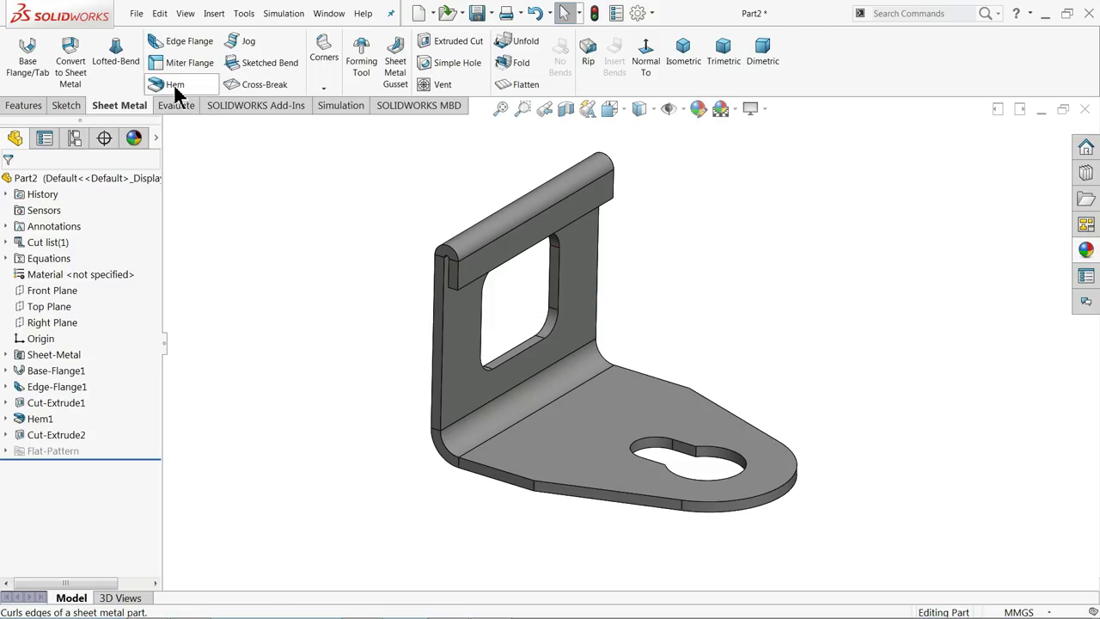
left_click(520, 86)
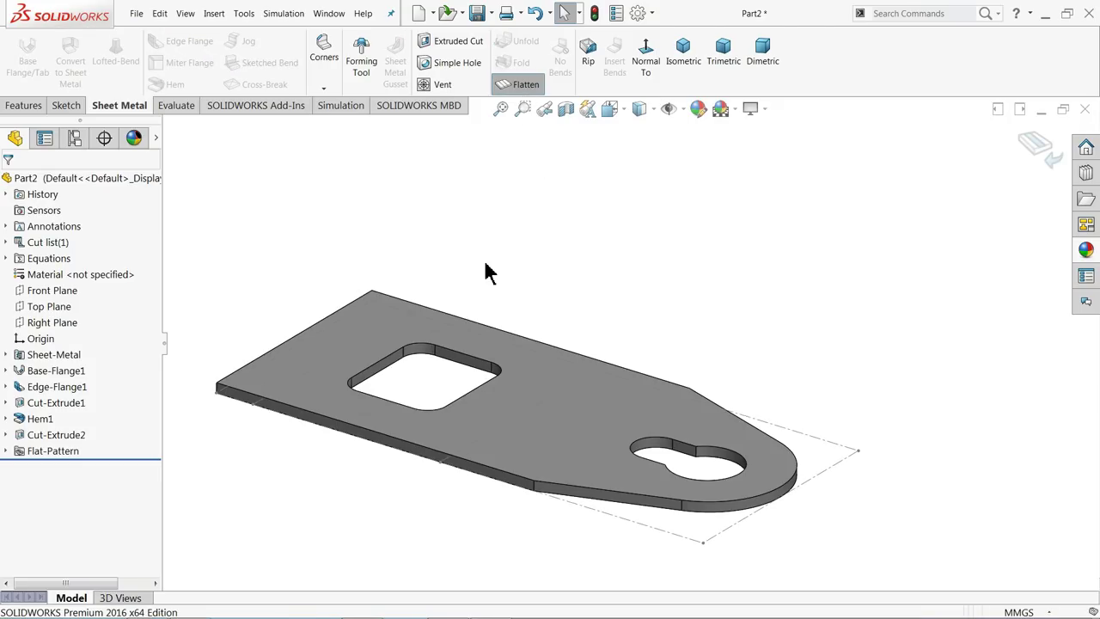
middle_click_drag(484, 262, 493, 289)
scroll(488, 397, "up", 2)
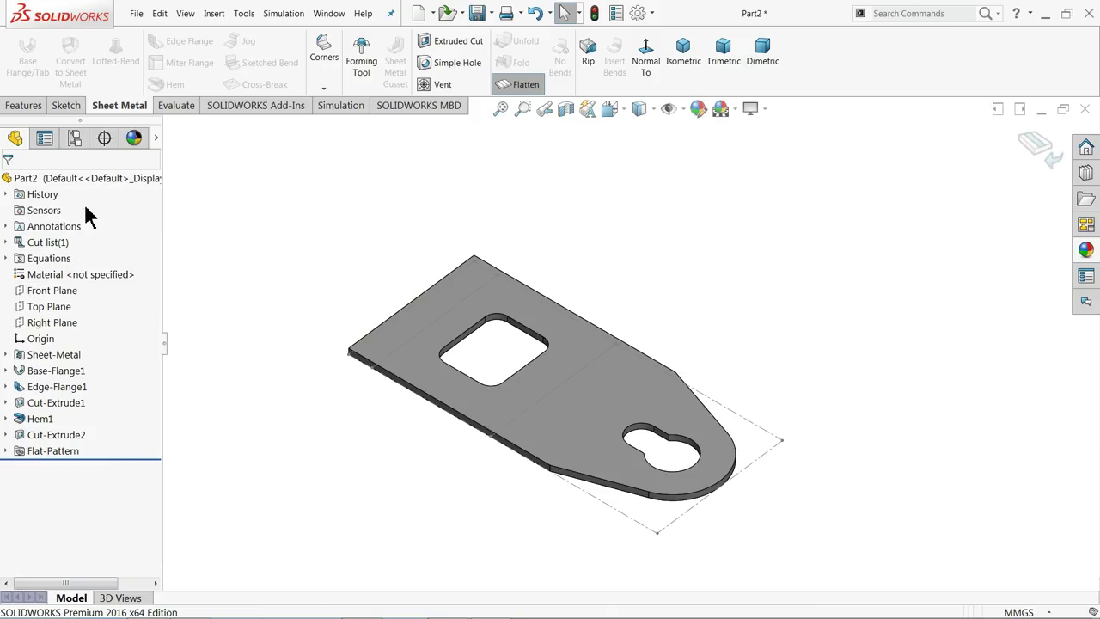
right_click(88, 176)
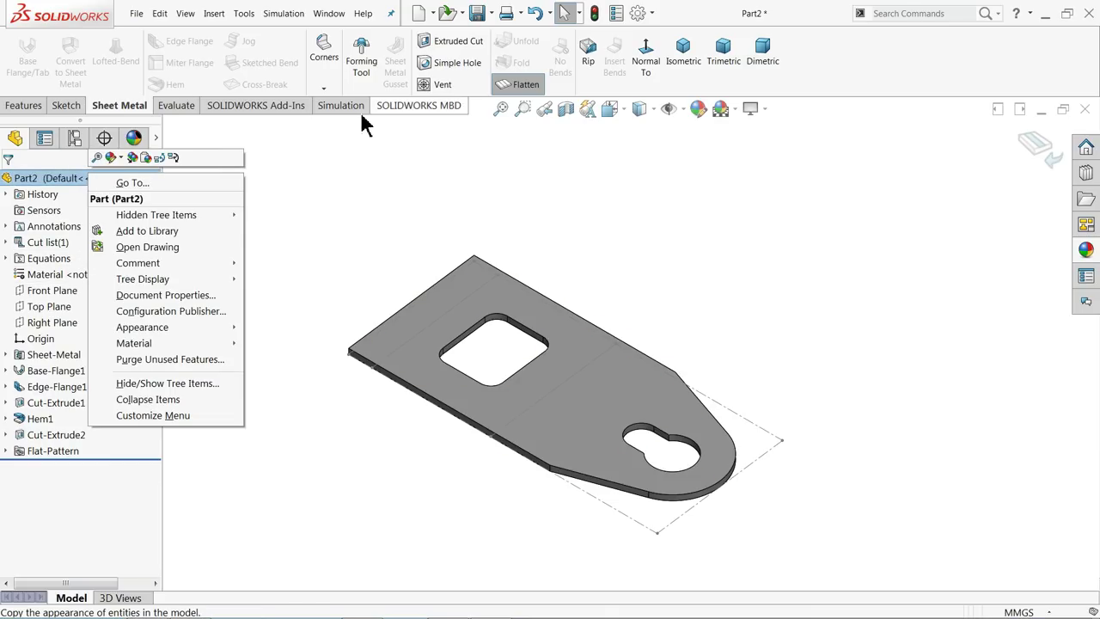
Save a copy of the flat pattern as 'Flat pattern - Part2' with type Dxf (*.dxf).
left_click(492, 12)
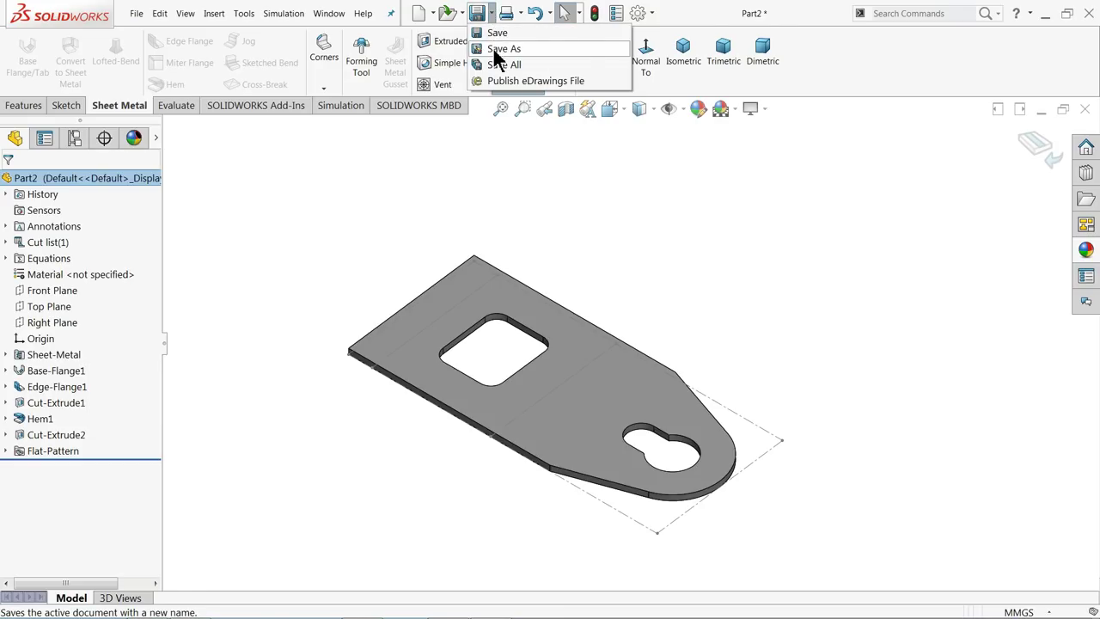
left_click(495, 49)
left_click(327, 419)
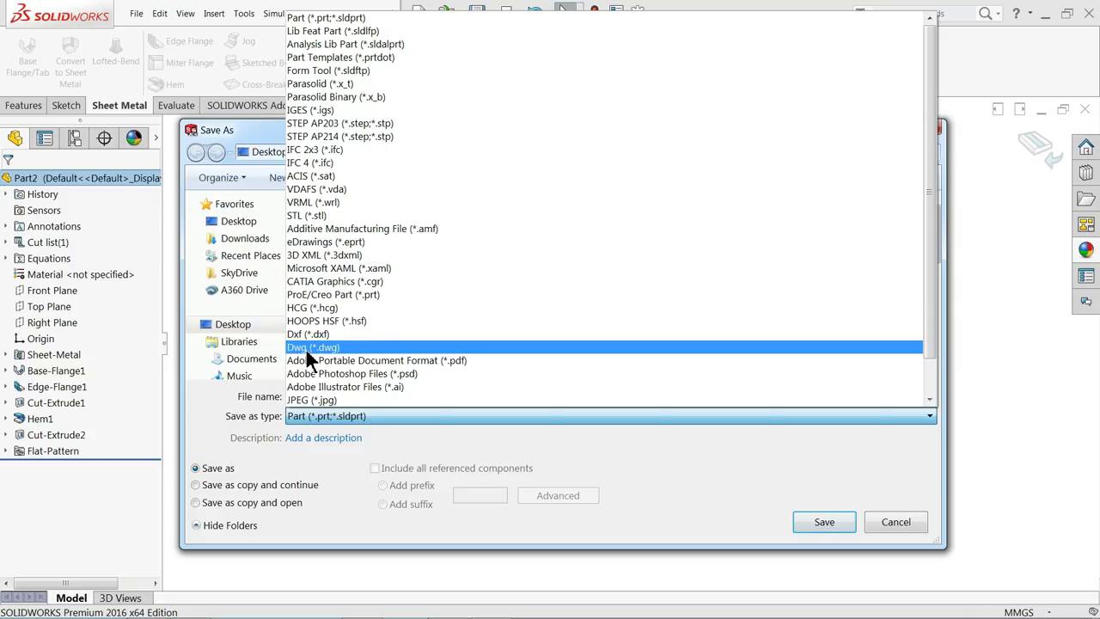
left_click(307, 334)
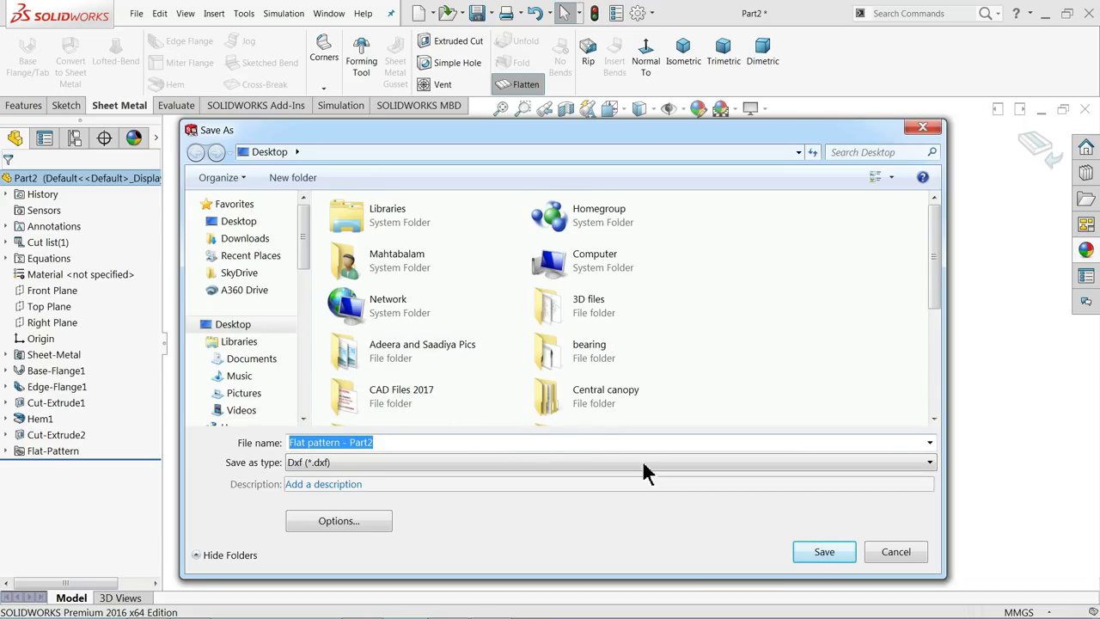
left_click(817, 567)
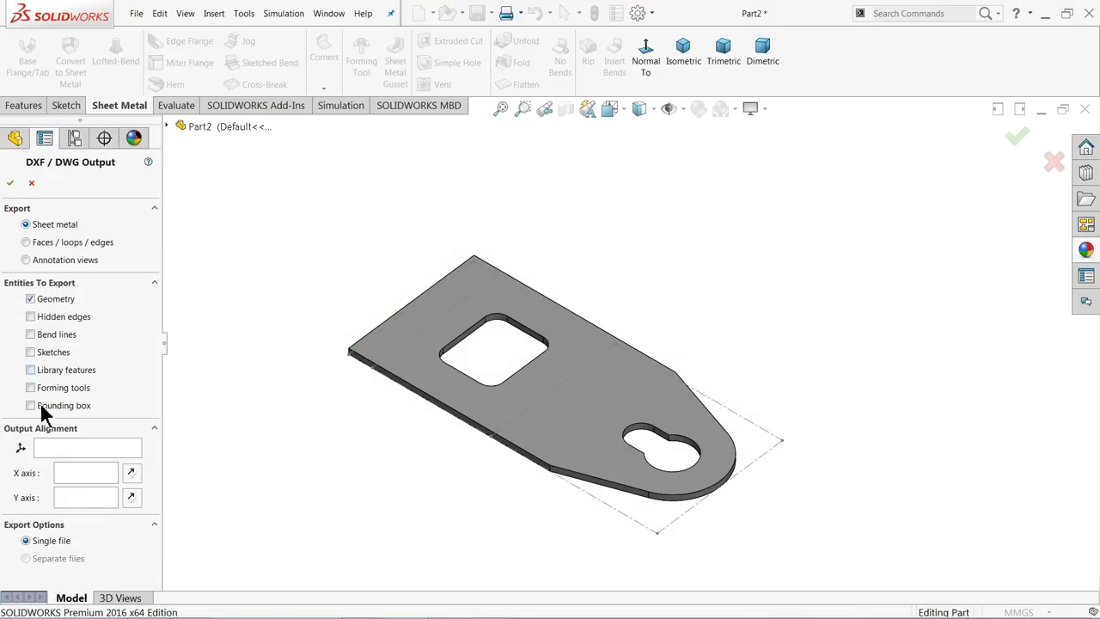
Accept the DXF/DWG Output settings and save the previewed flat-pattern outline.
left_click(9, 185)
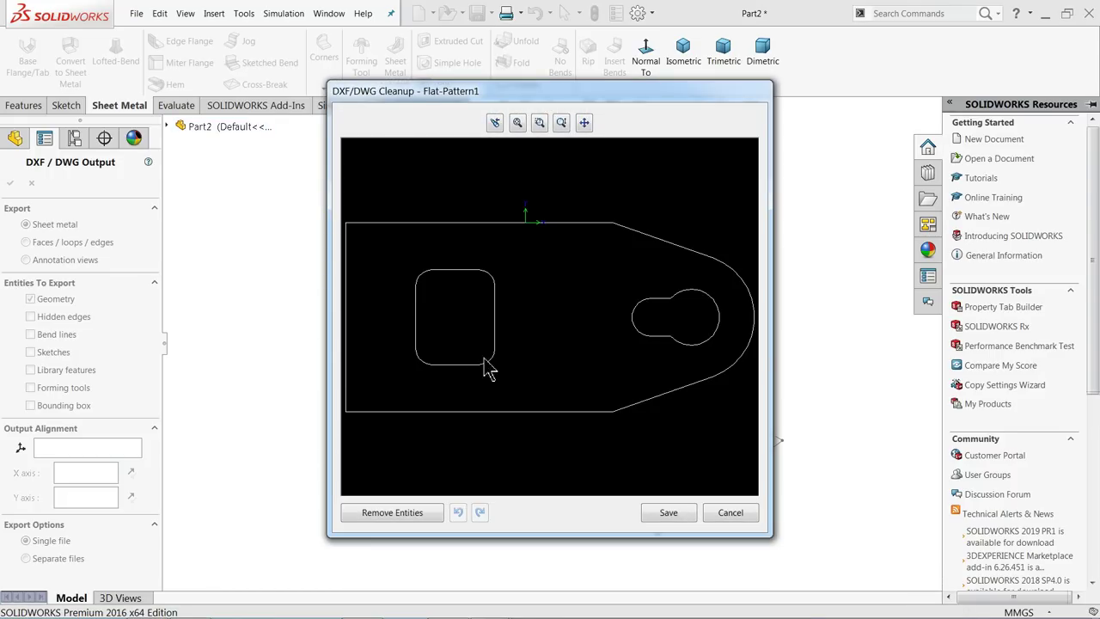
scroll(531, 346, "down", 1)
scroll(518, 327, "up", 2)
left_click(667, 514)
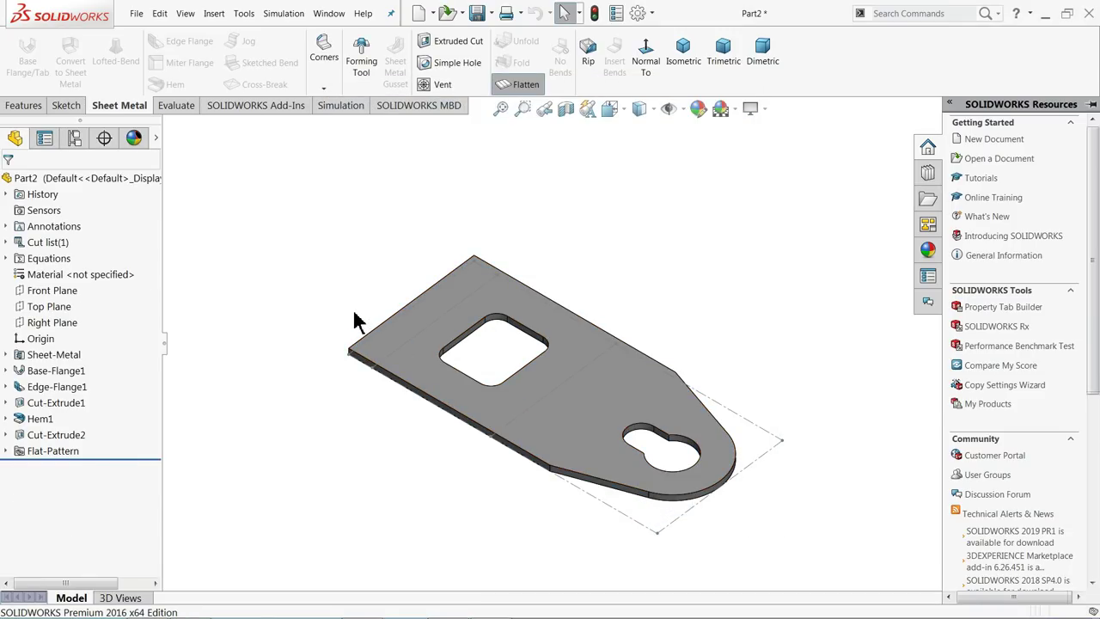
Exit Flatten so Part2 refolds into the bent L-bracket.
middle_click_drag(350, 314, 361, 294)
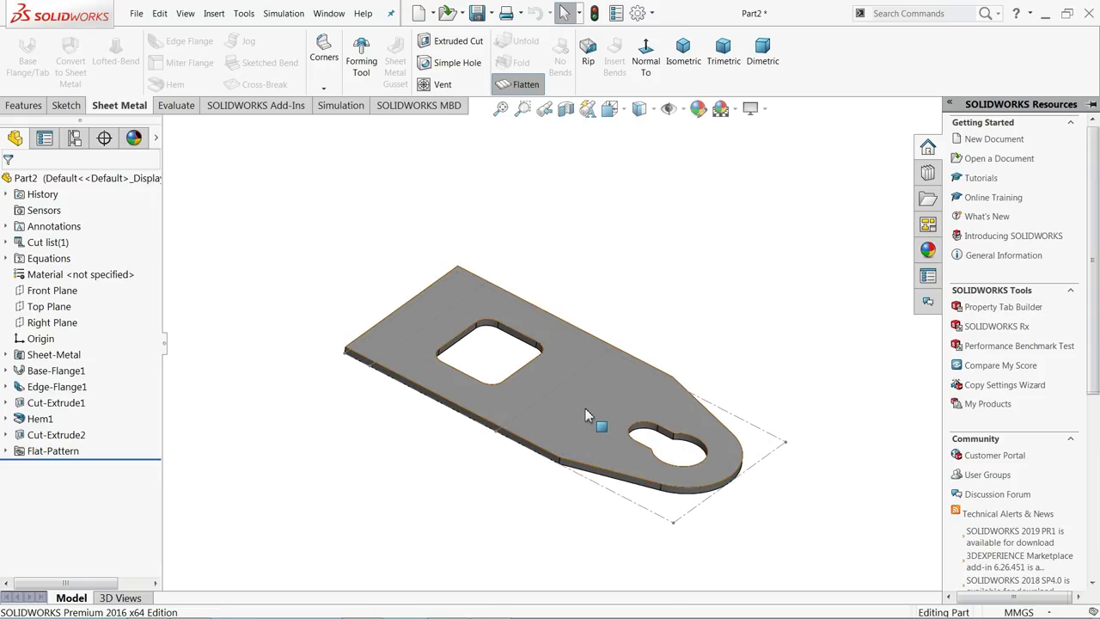
scroll(585, 409, "down", 2)
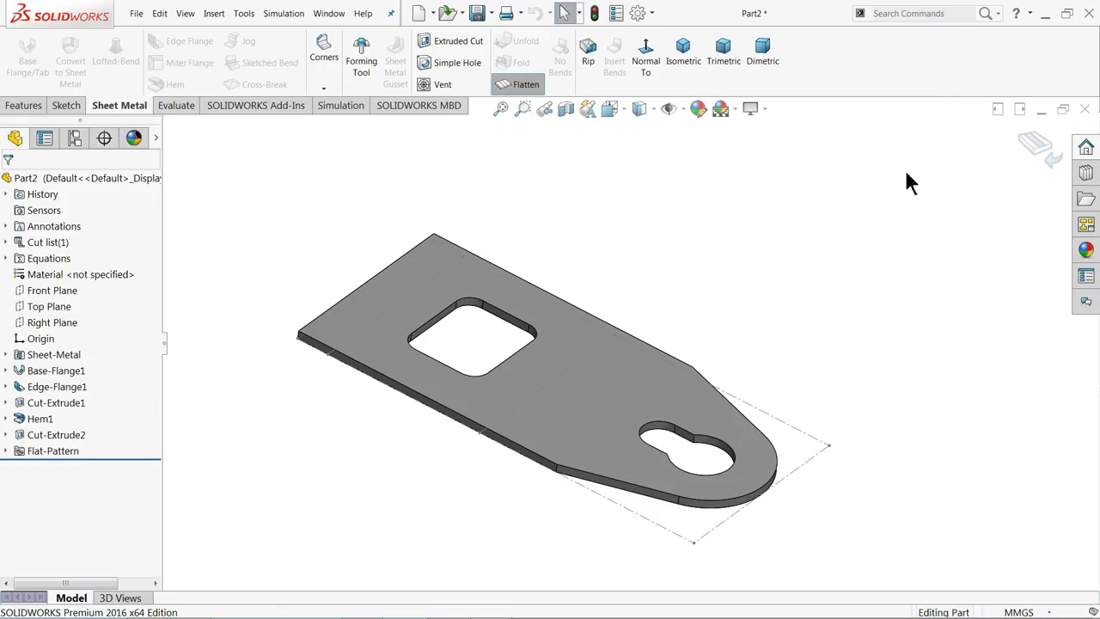
left_click(1043, 151)
middle_click_drag(692, 373, 668, 328)
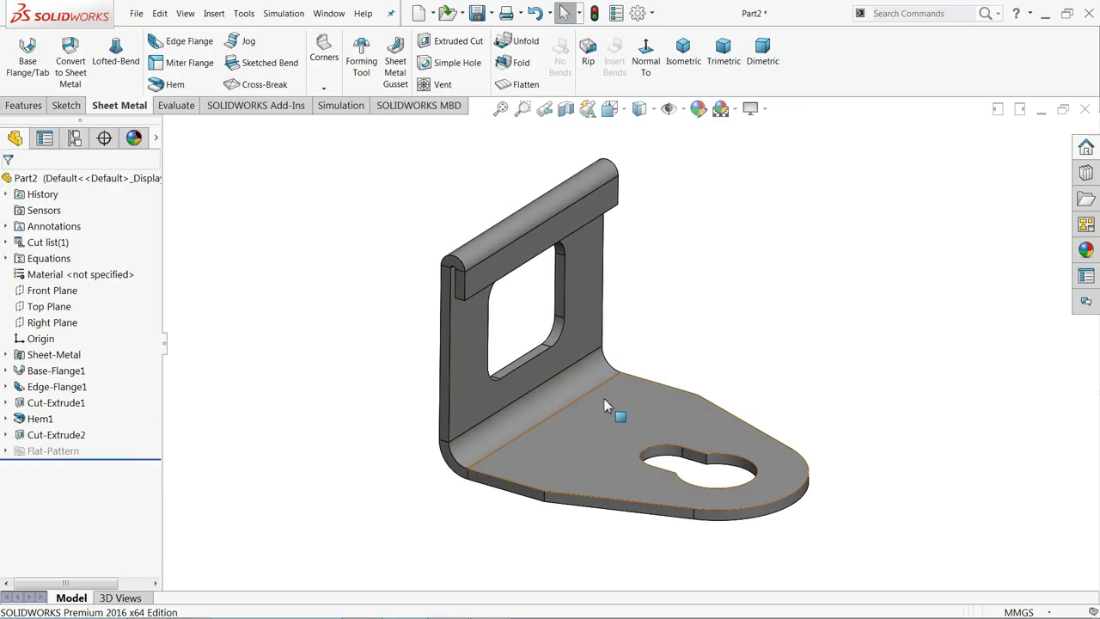